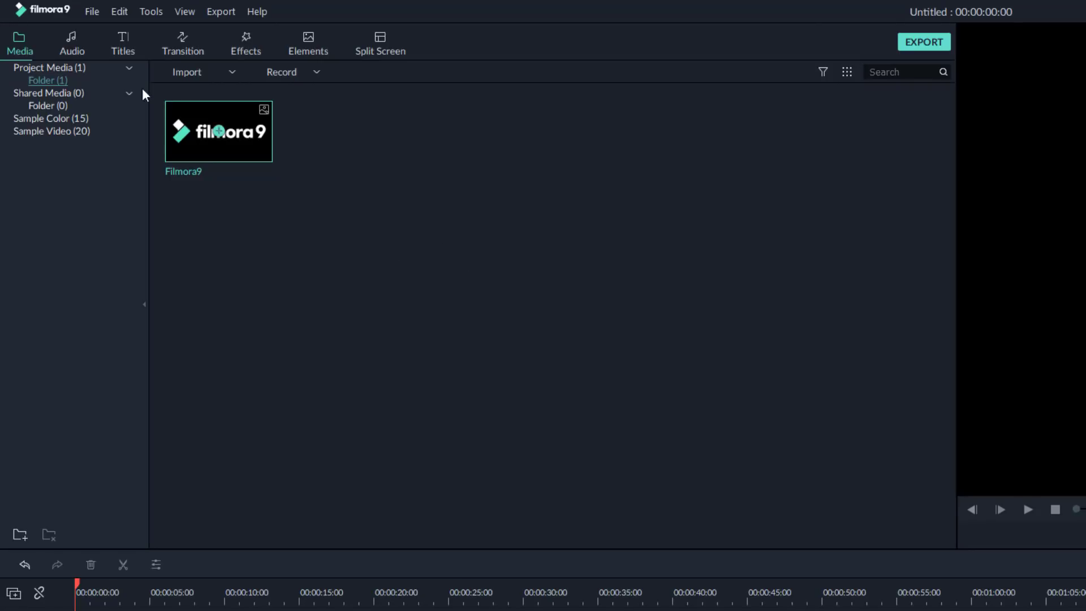
Browse the Audio, Titles, Transition, Effects, Elements and Split Screen libraries, and return to the project media.
click(74, 54)
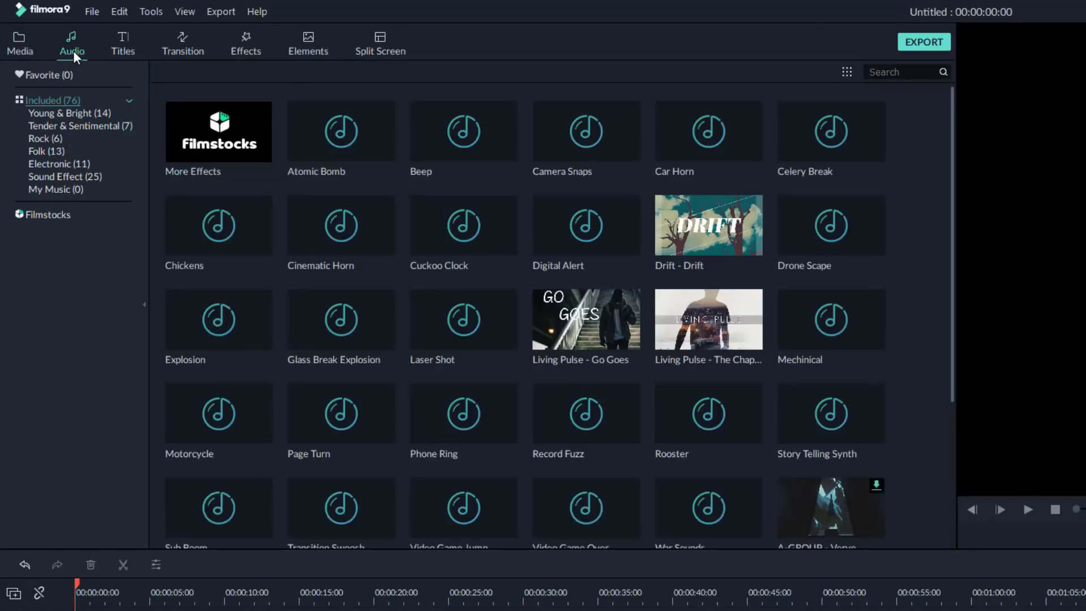
click(114, 46)
click(173, 46)
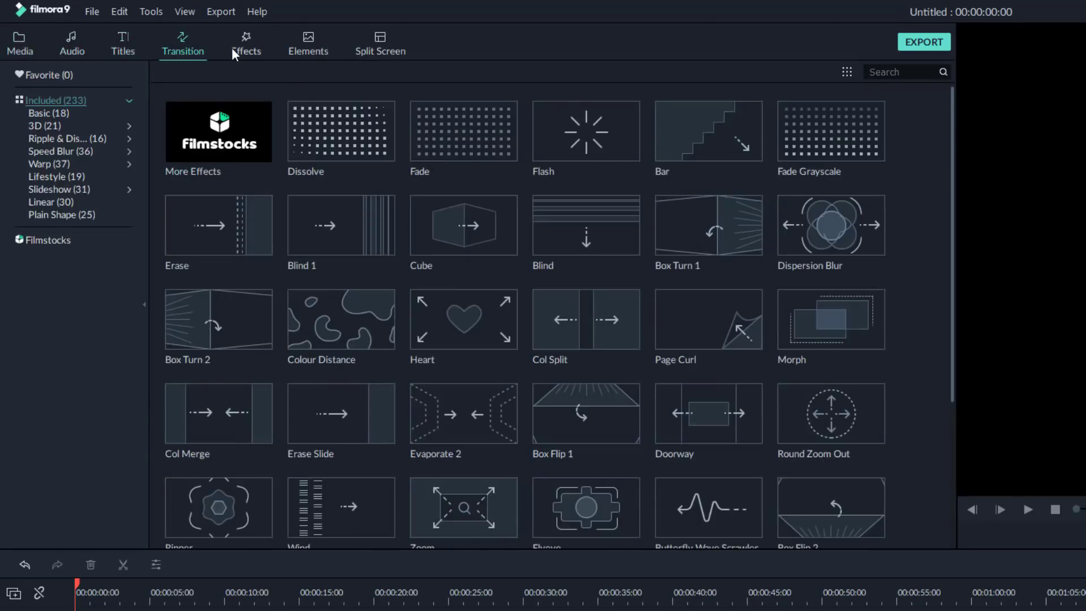
click(238, 48)
click(311, 47)
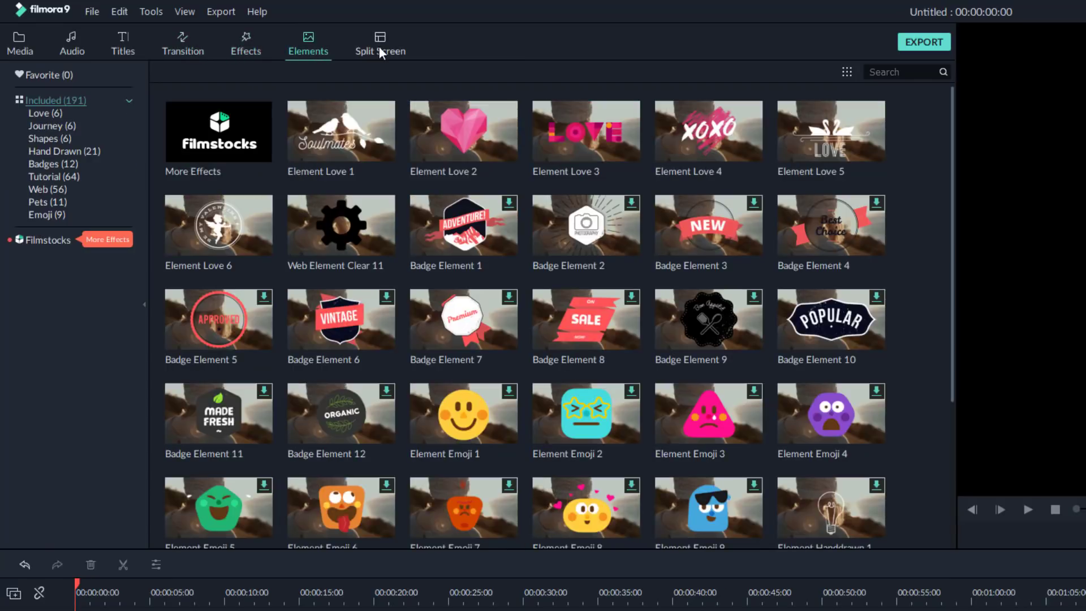
click(380, 46)
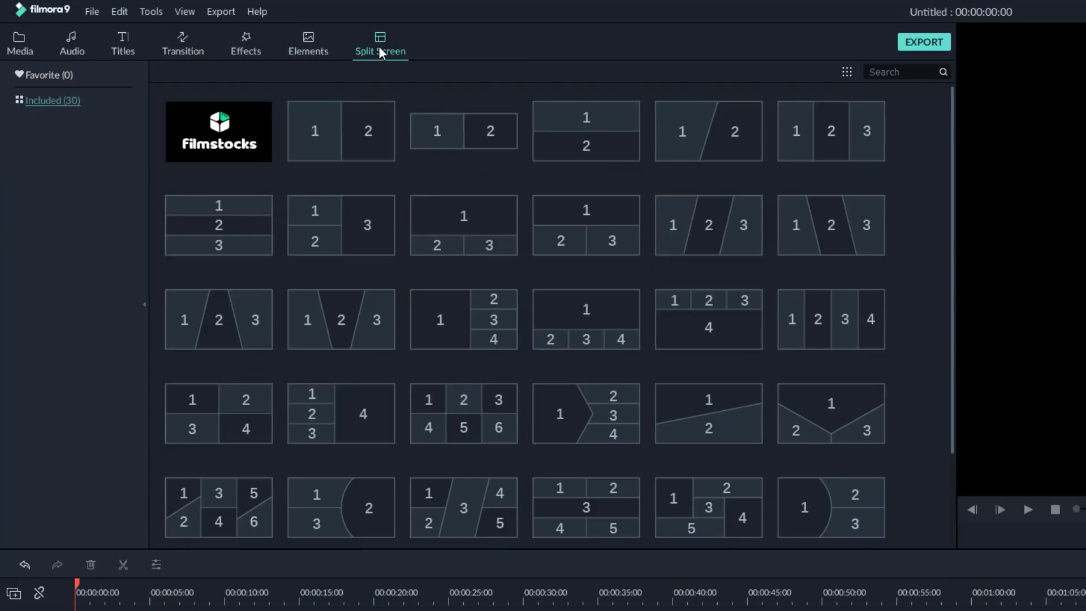
click(19, 49)
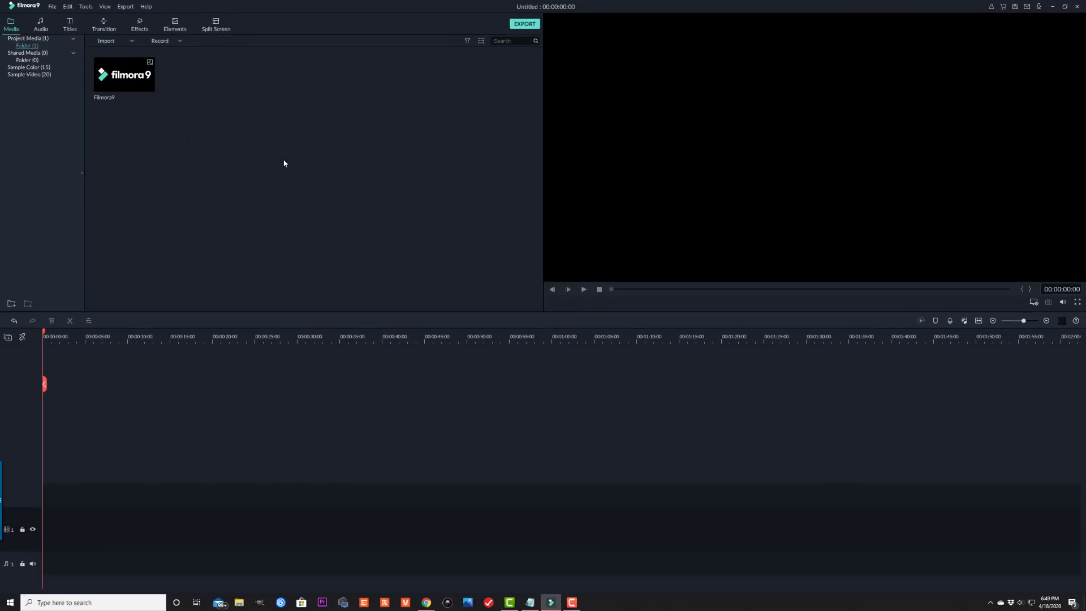
Import all the MP4 clips from the VIDEO CLIPS folder in Downloads into the project media, declining proxy file creation.
double_click(284, 163)
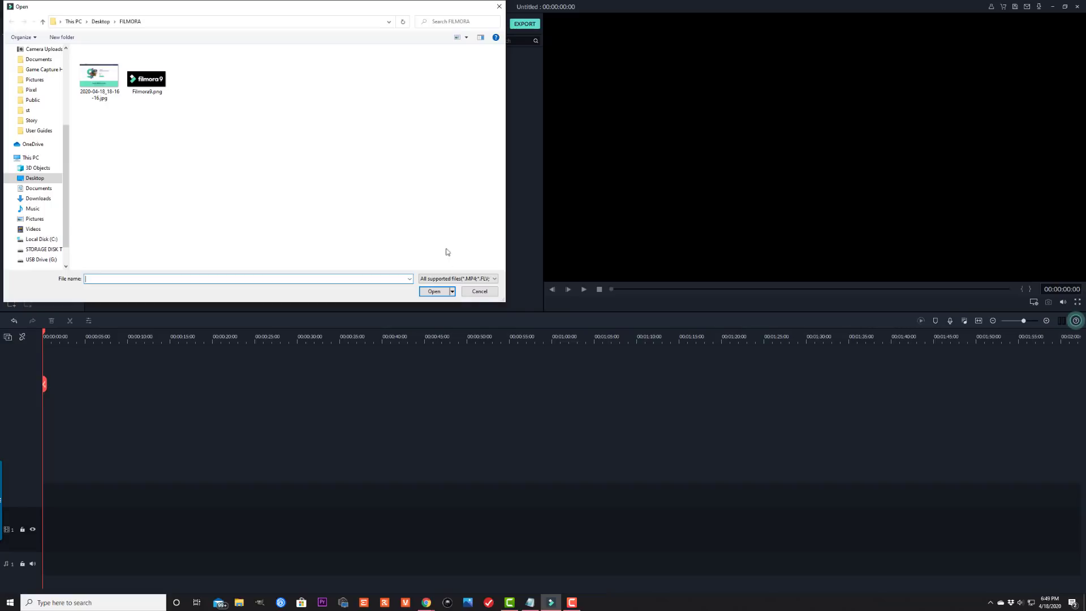
click(434, 291)
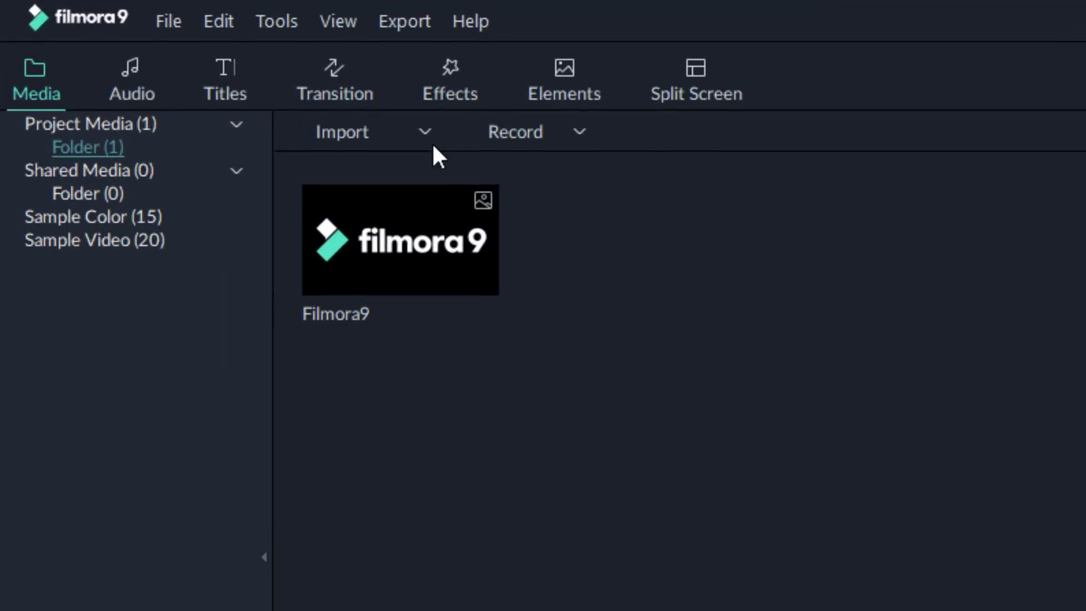
click(423, 135)
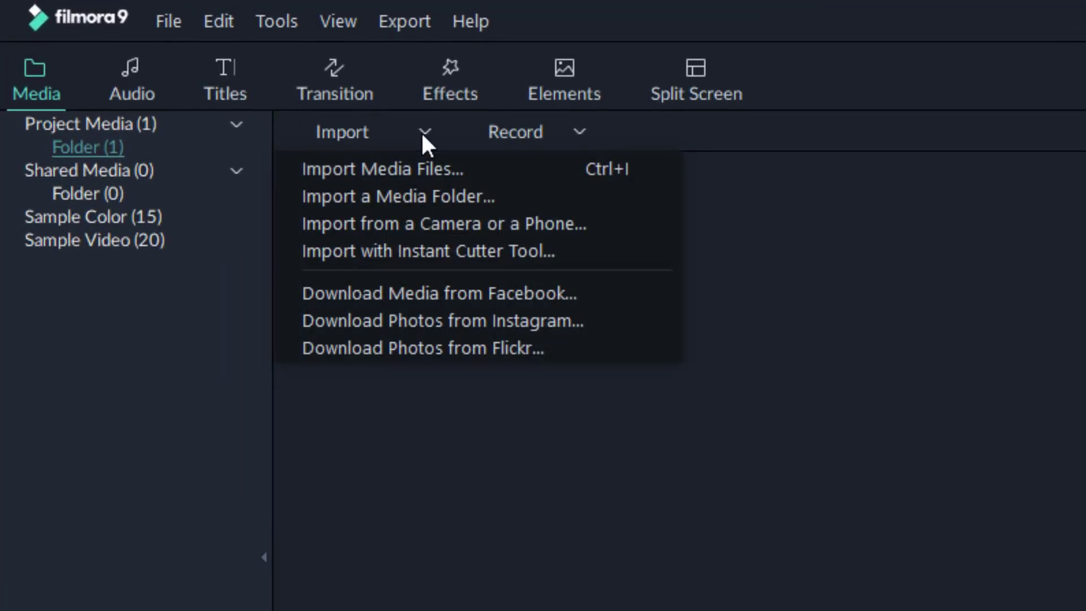
click(428, 171)
scroll(40, 113, up, 5)
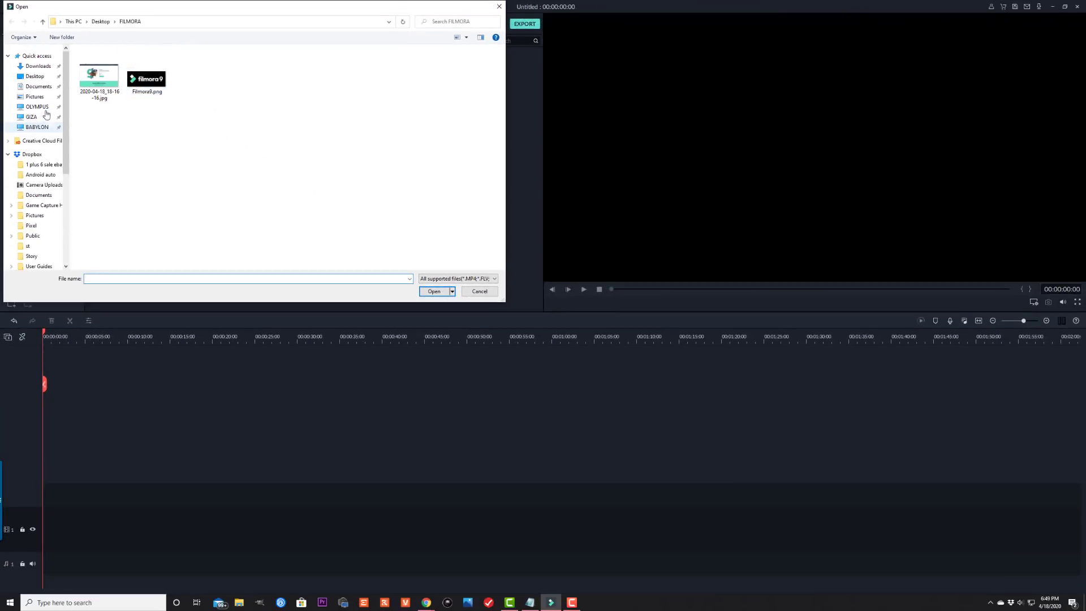
click(39, 66)
click(266, 119)
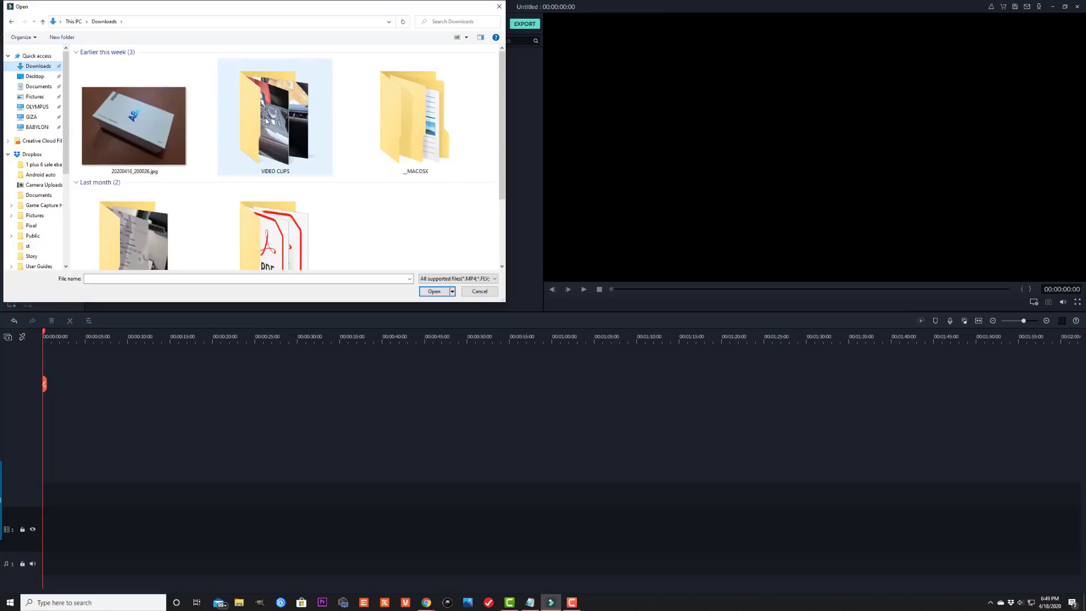
double_click(266, 119)
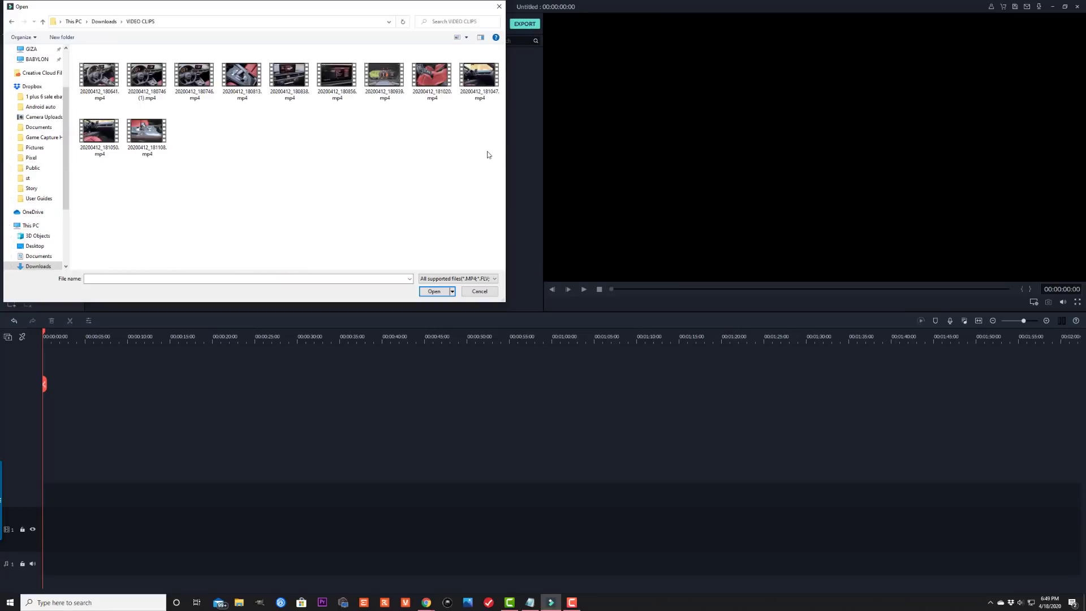
drag(487, 151, 96, 69)
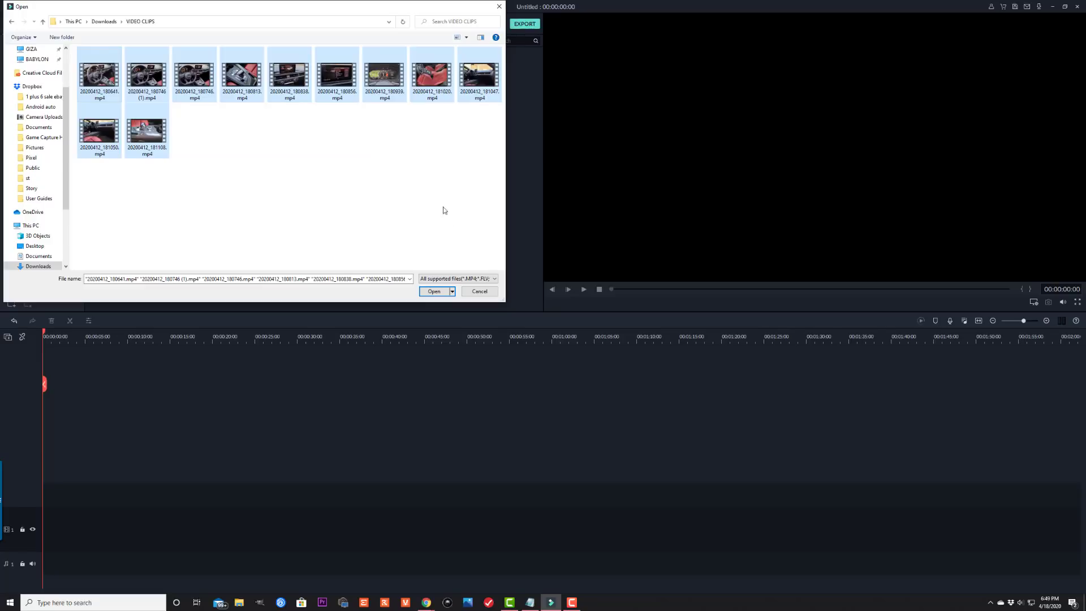
click(440, 294)
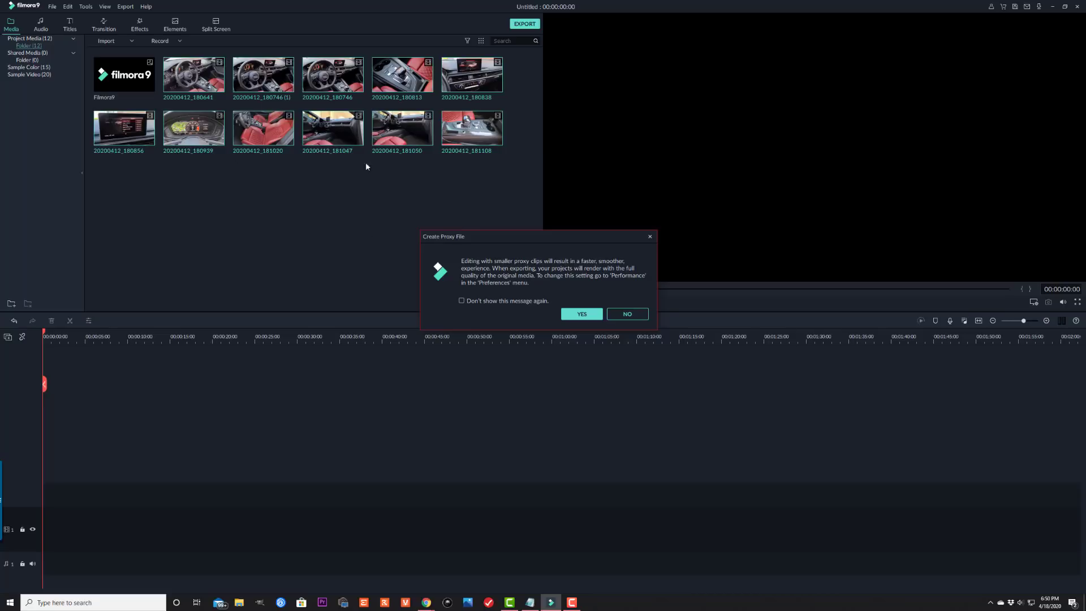
click(628, 314)
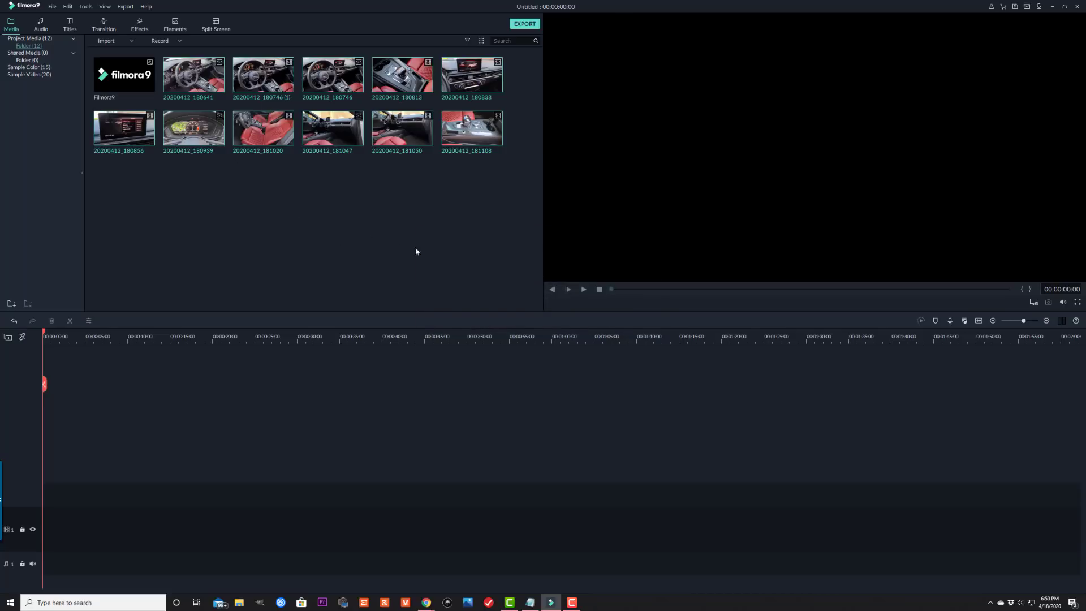
Preview the imported clip 20200412_180641, pause it and deselect it.
double_click(193, 74)
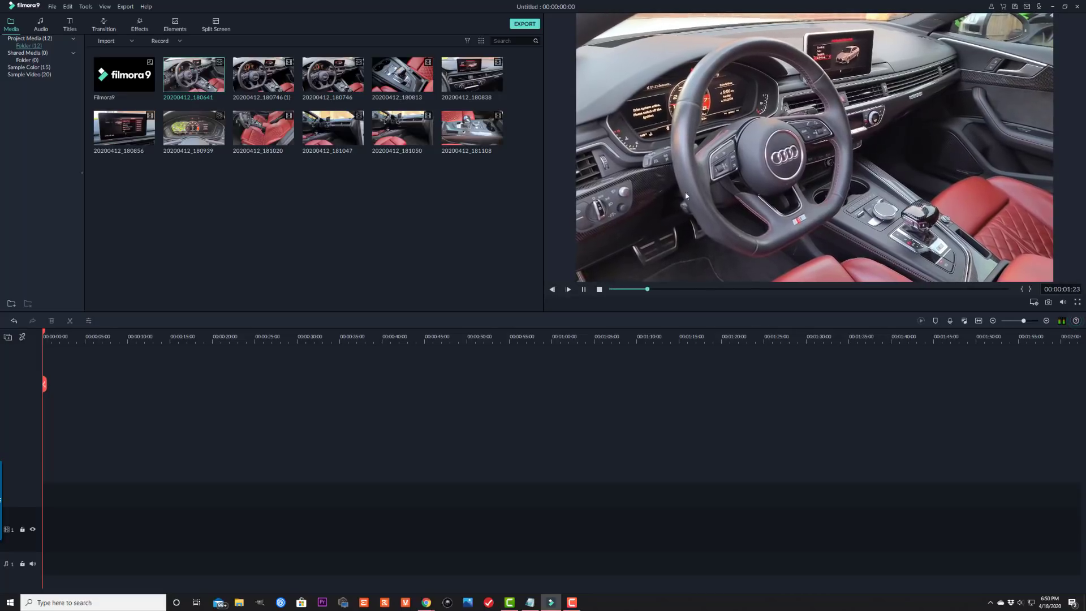
key(space)
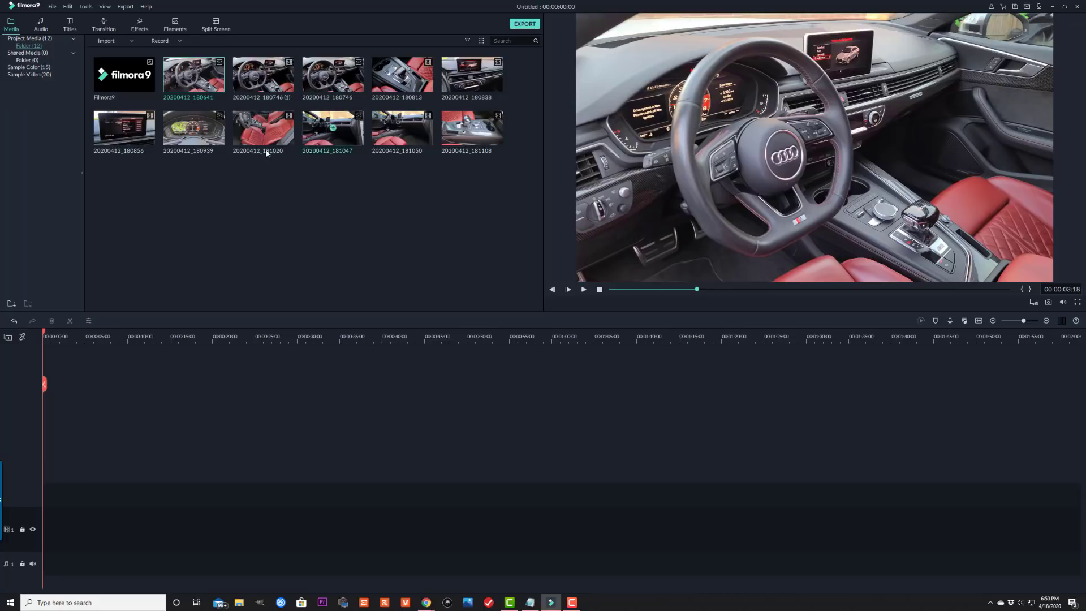
click(427, 222)
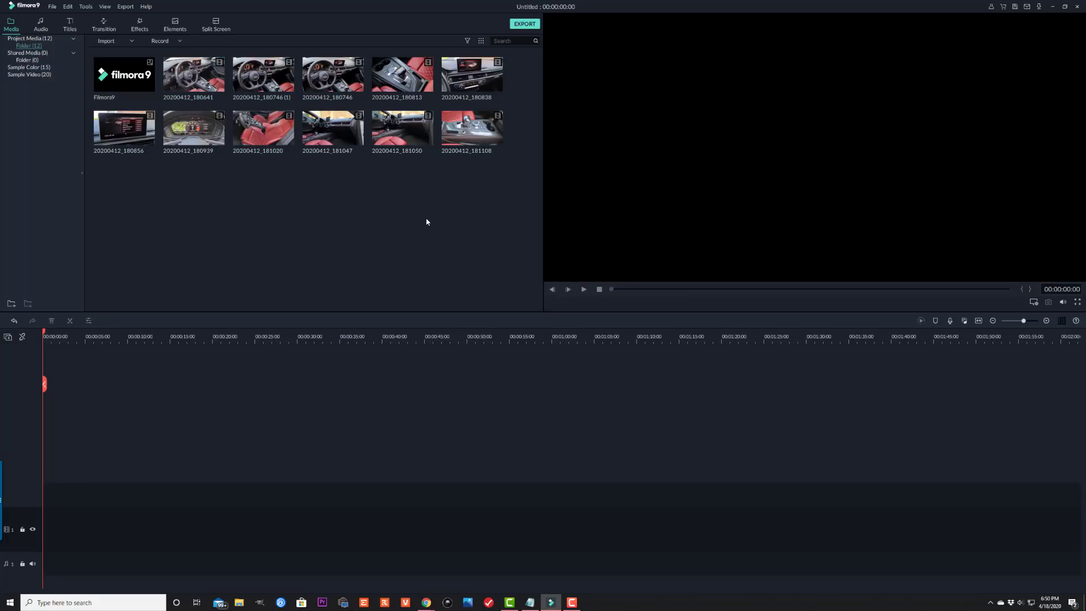
Place clip 20200412_180746 at the start of video track 1, matching the project settings to the media at 1920 x 1080 60fps.
click(348, 102)
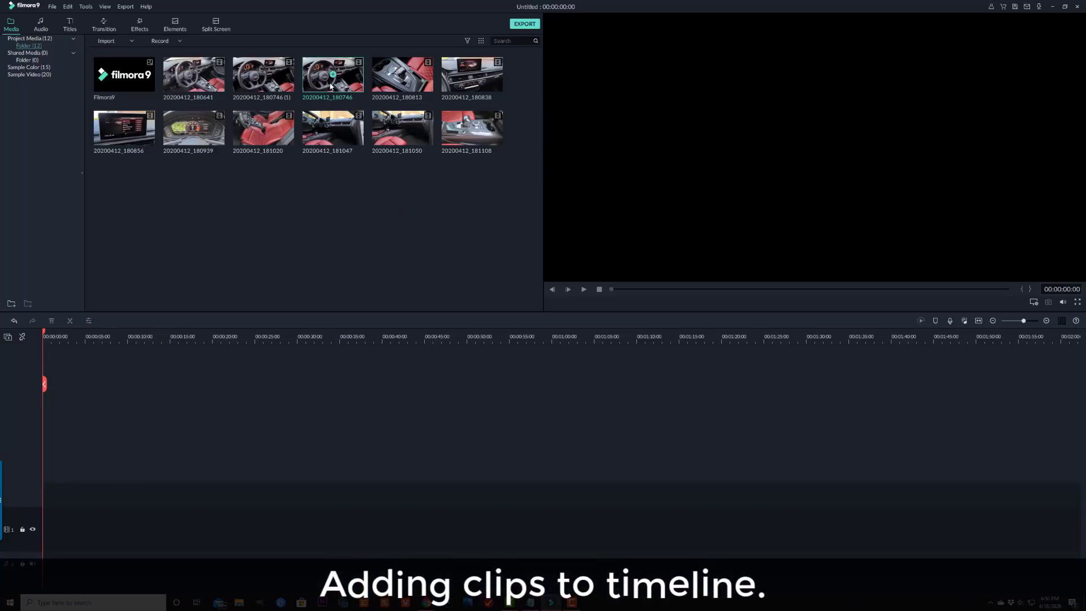
drag(348, 101, 46, 547)
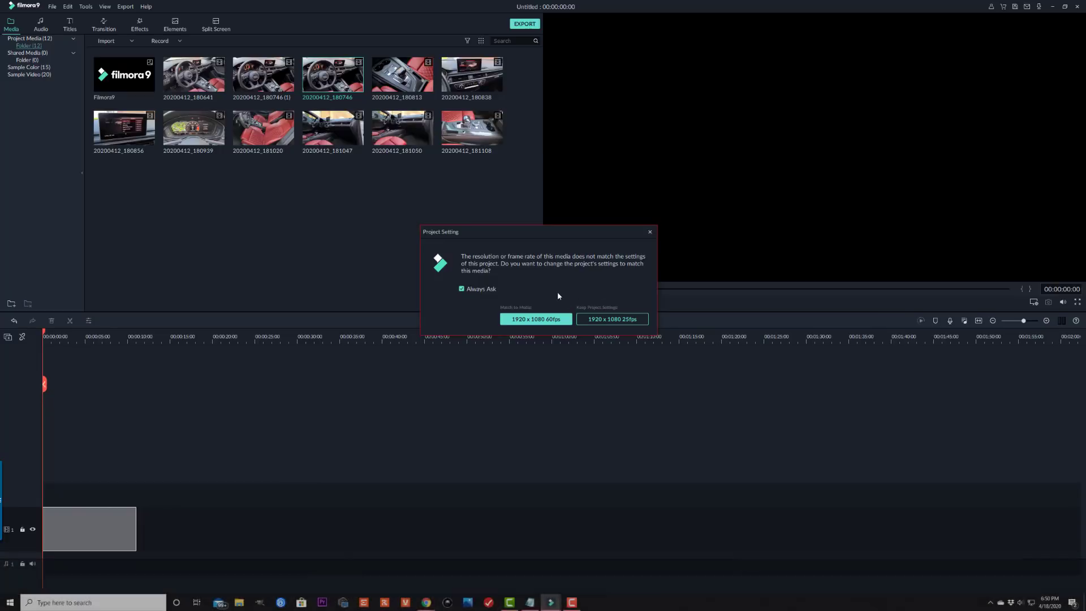
click(532, 318)
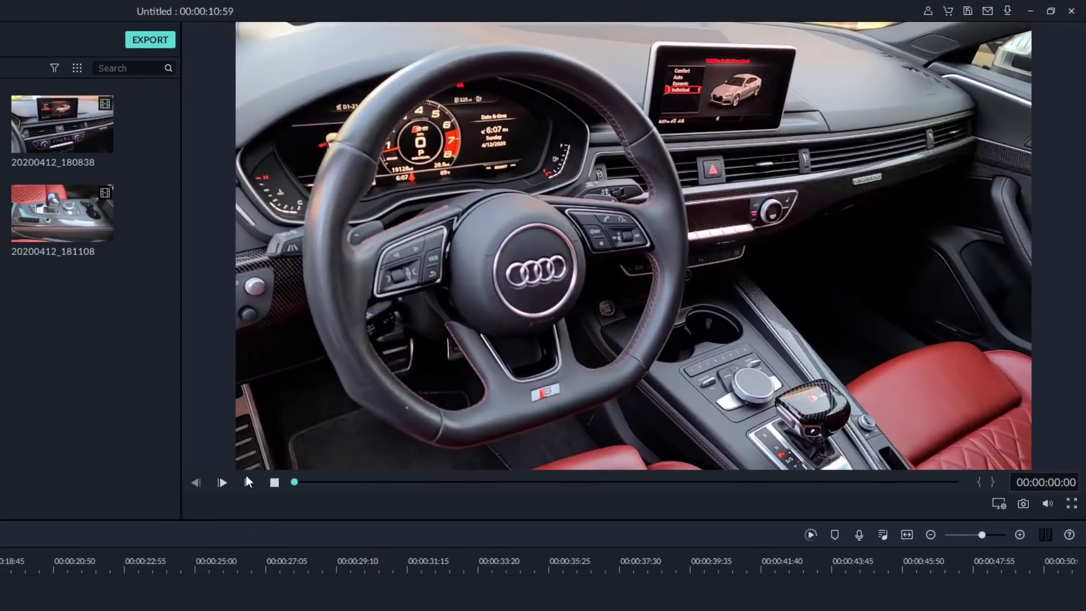
Preview the clip on the timeline and trim its end so that it lasts about 5 seconds.
click(246, 480)
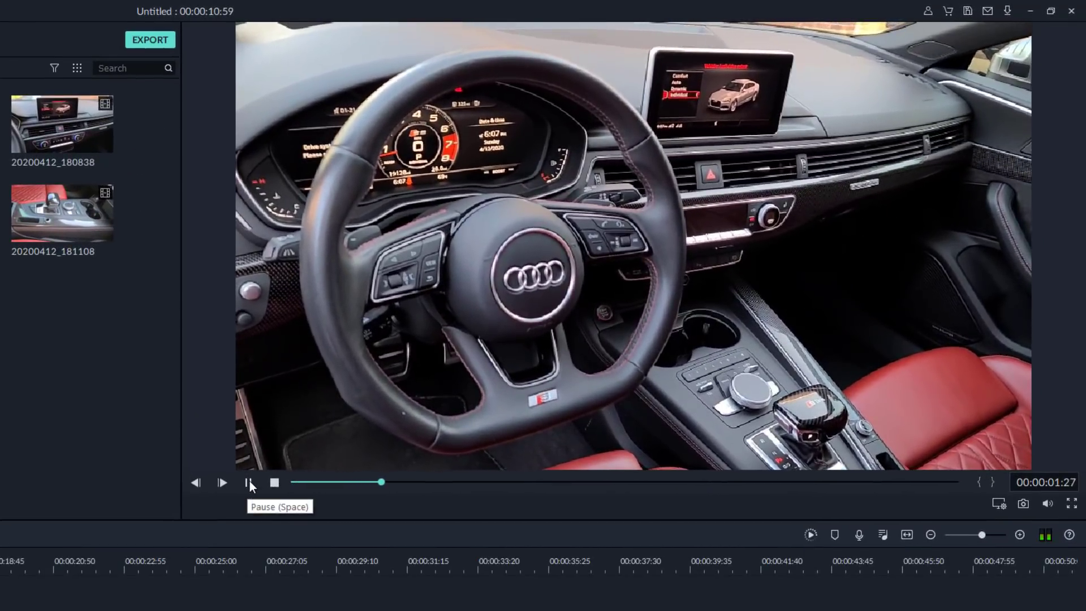
click(250, 481)
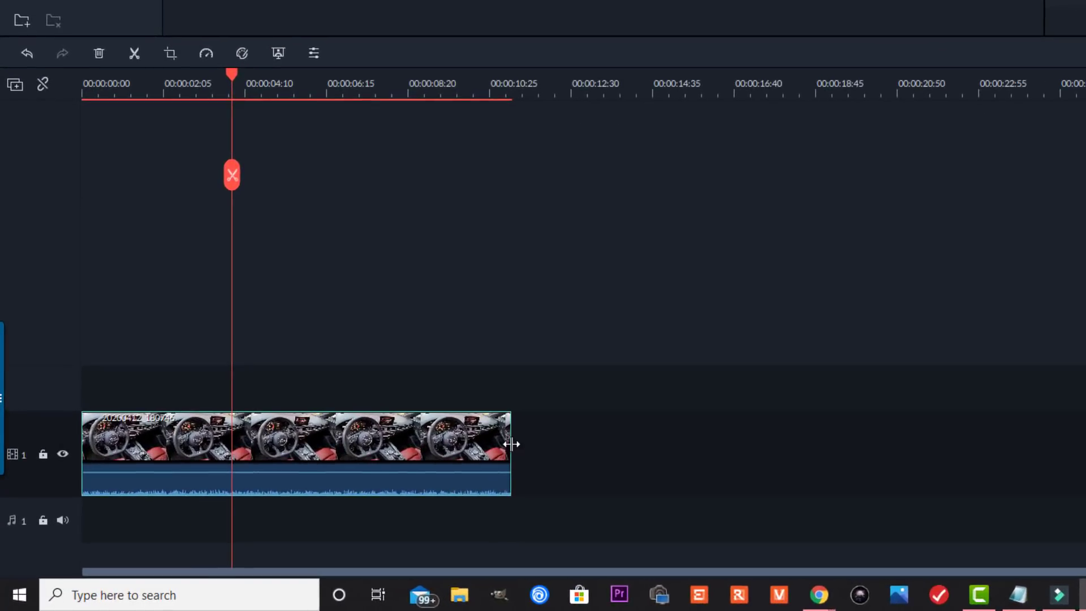
drag(499, 453, 279, 469)
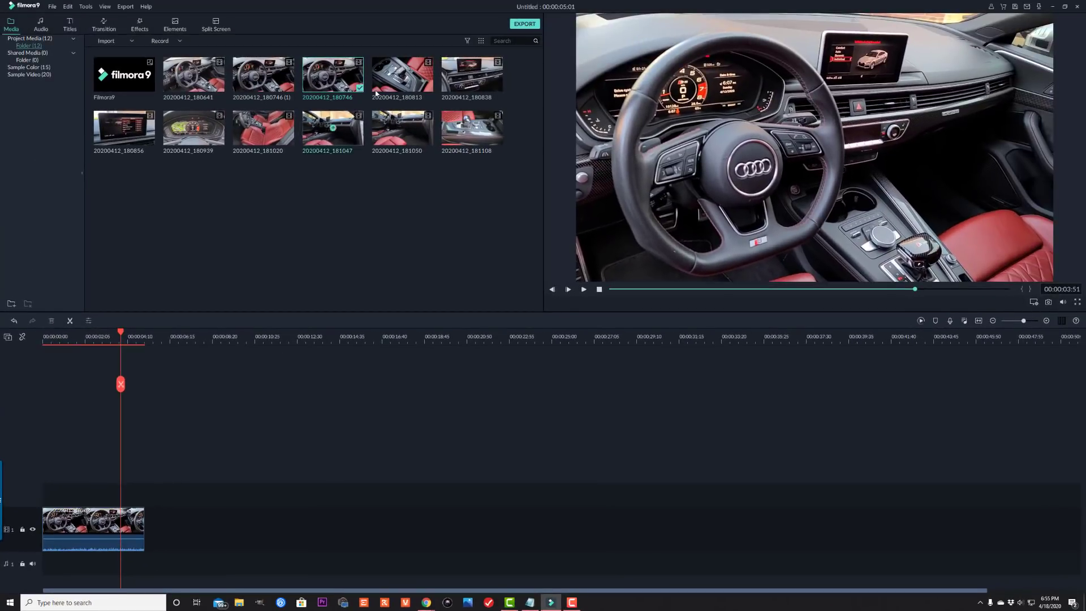
Append clips 20200412_180813 and 20200412_180838 to video track 1, trimming each to about 5 seconds.
drag(401, 73, 148, 531)
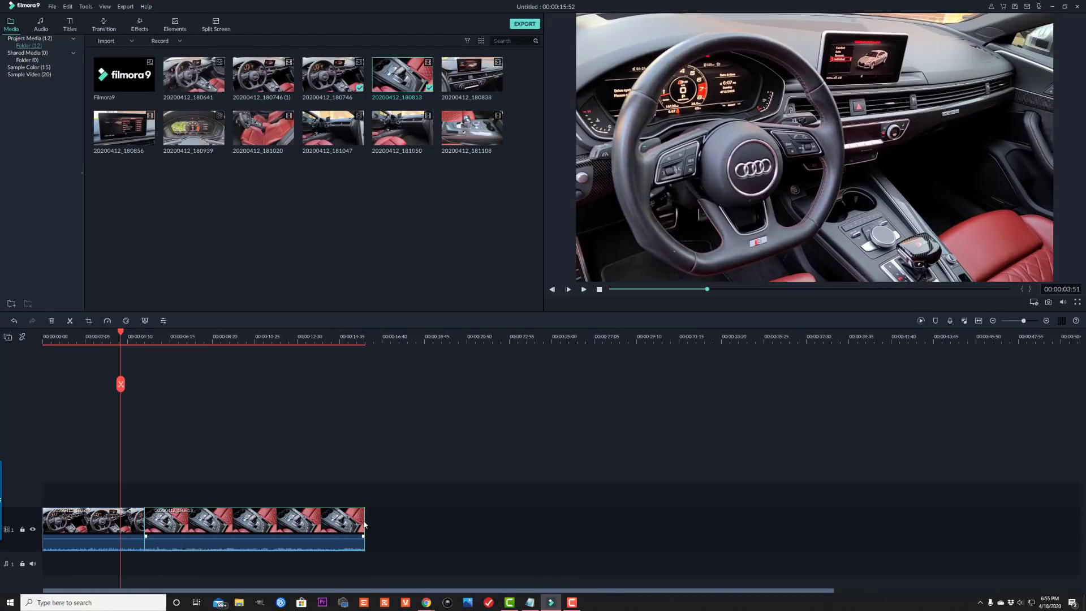
drag(365, 525, 249, 529)
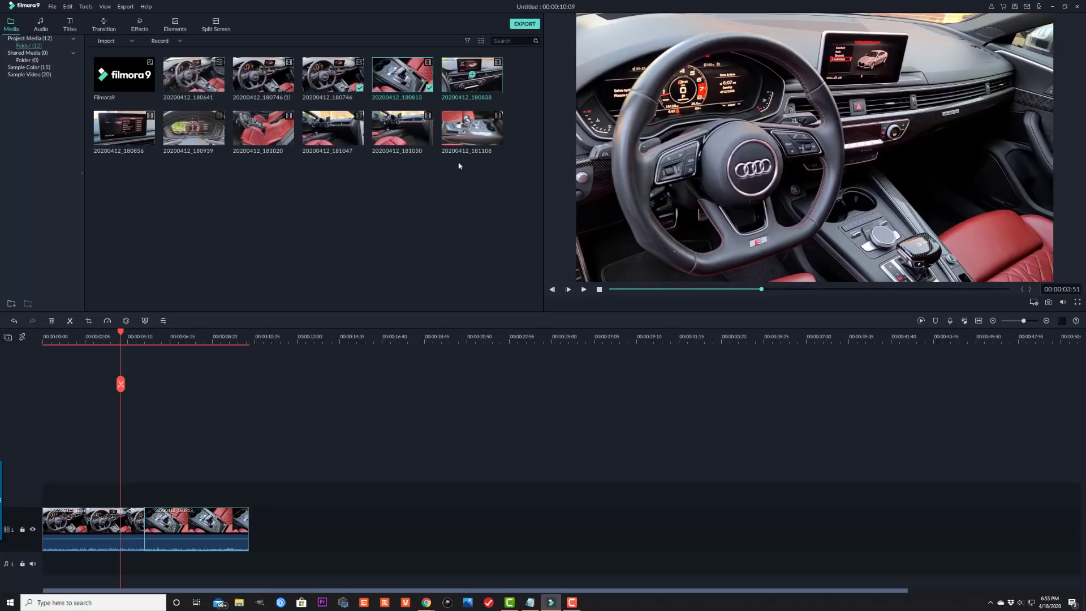
drag(487, 92, 351, 526)
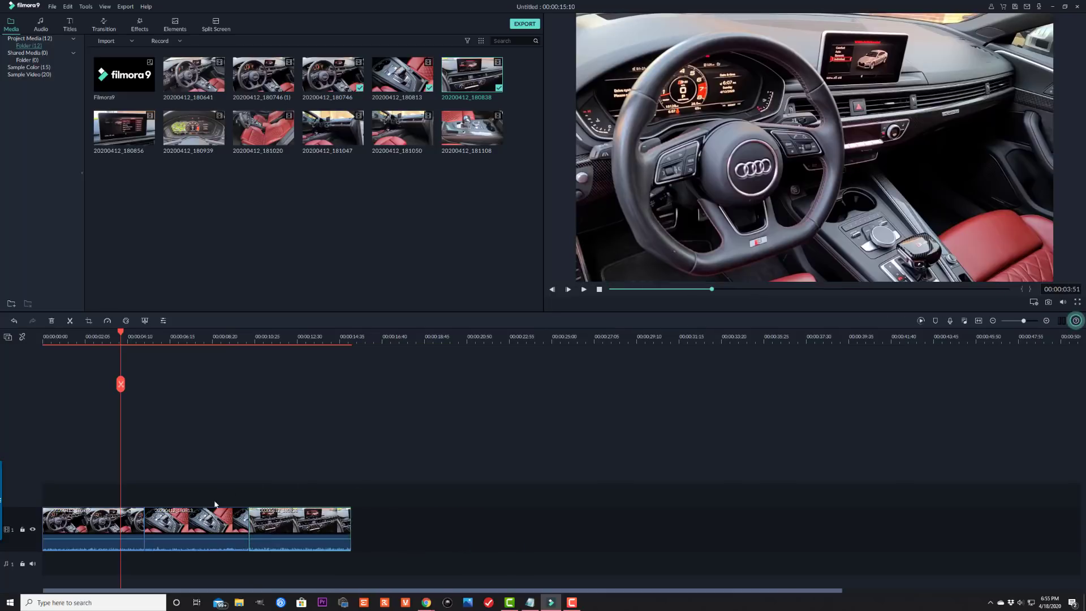
Return the playhead to the start of the timeline and play through the three-clip sequence.
click(125, 524)
click(110, 337)
drag(111, 333, 38, 345)
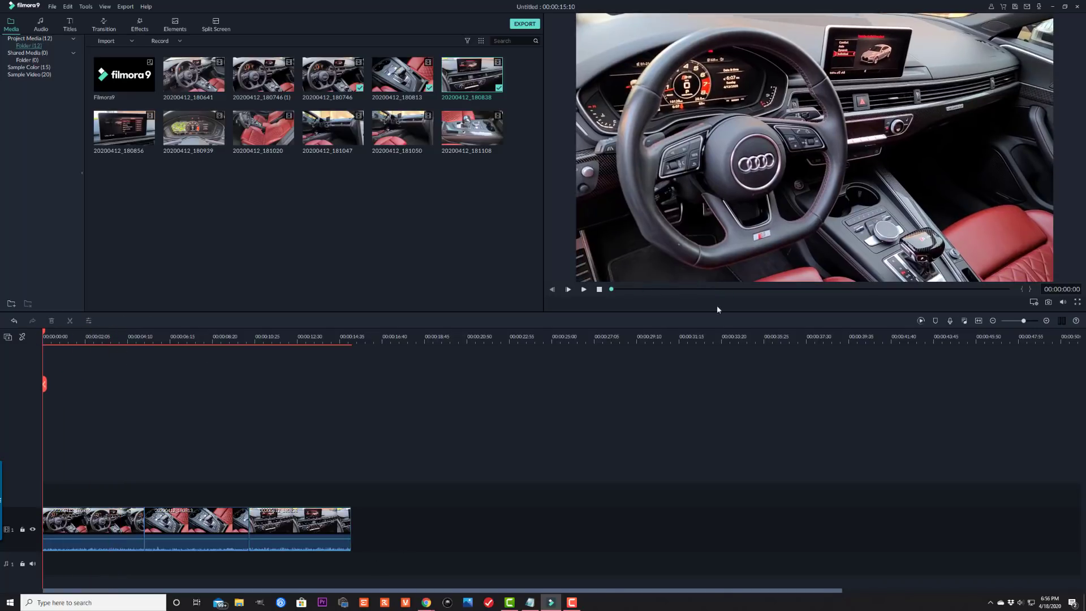
click(584, 289)
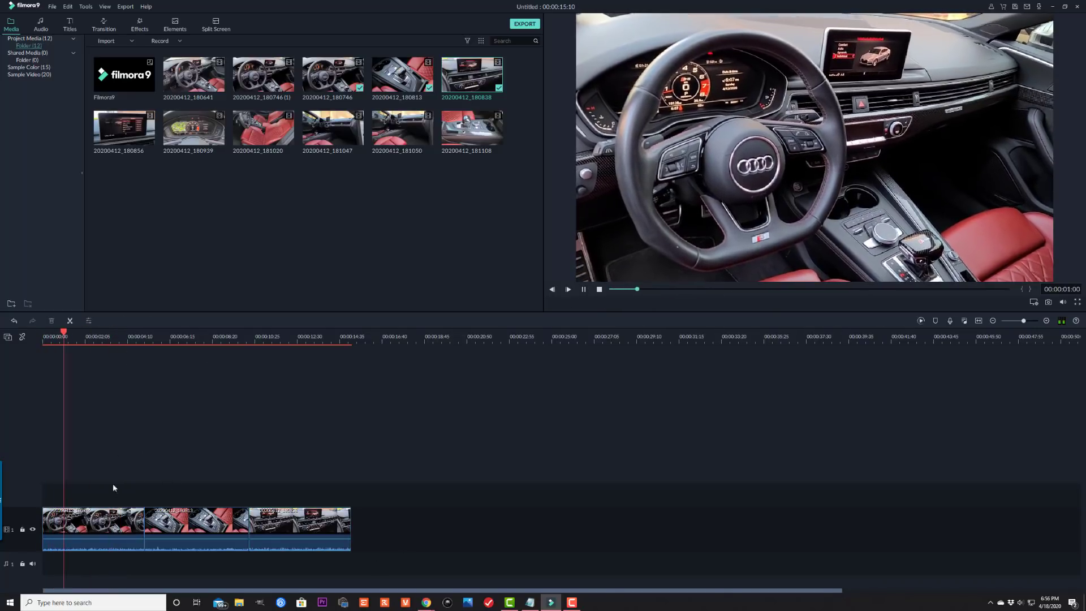
click(87, 532)
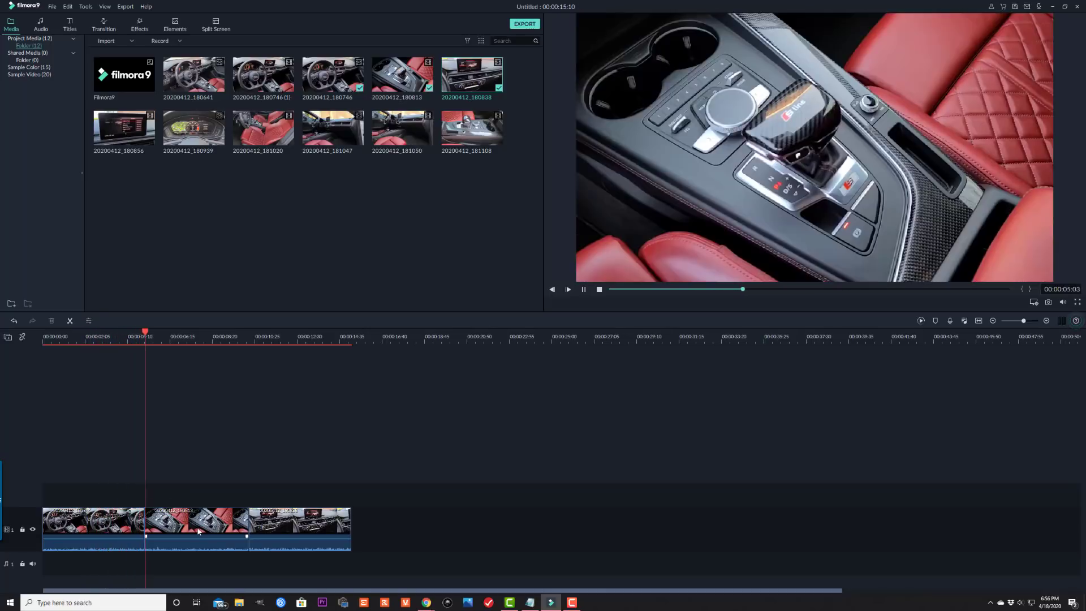
click(296, 531)
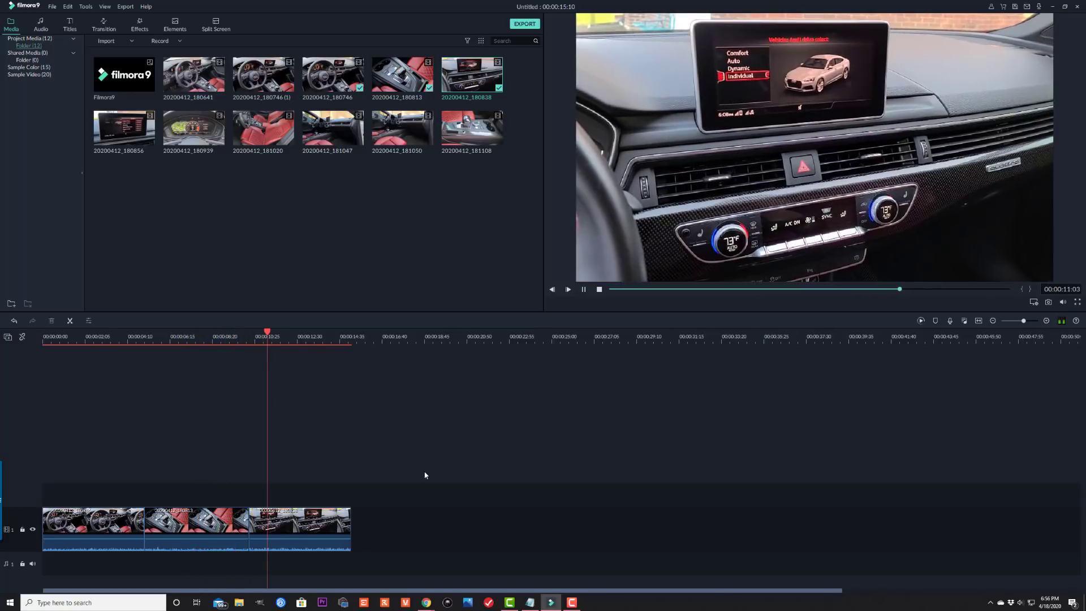
click(585, 290)
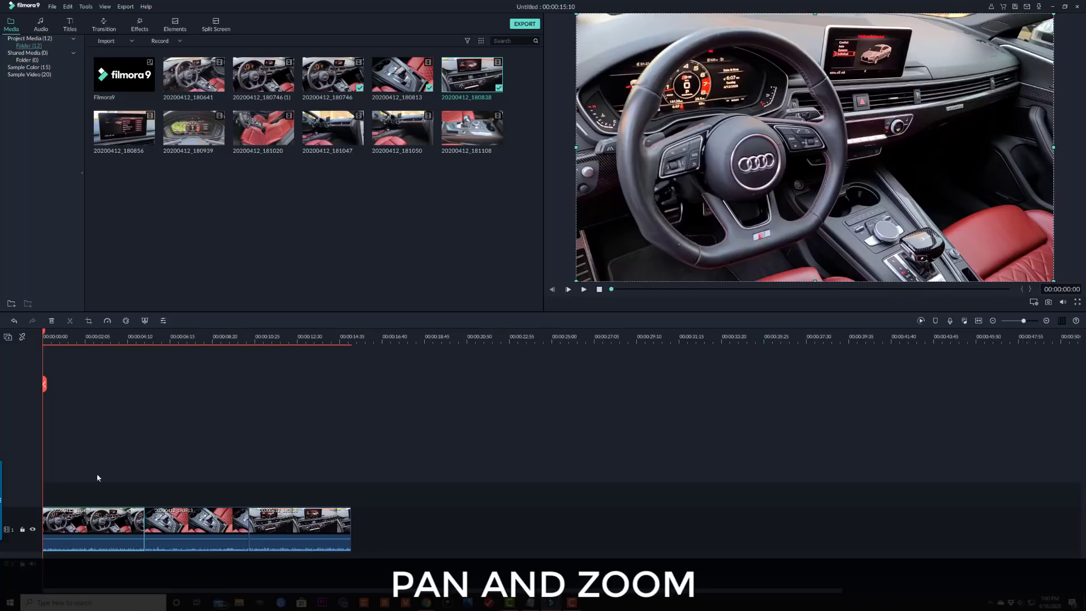
In the first clip's Pan & Zoom settings, move the End frame over the steering wheel and dashboard screens and enlarge it to about 1345 x 757.
click(105, 523)
right_click(102, 529)
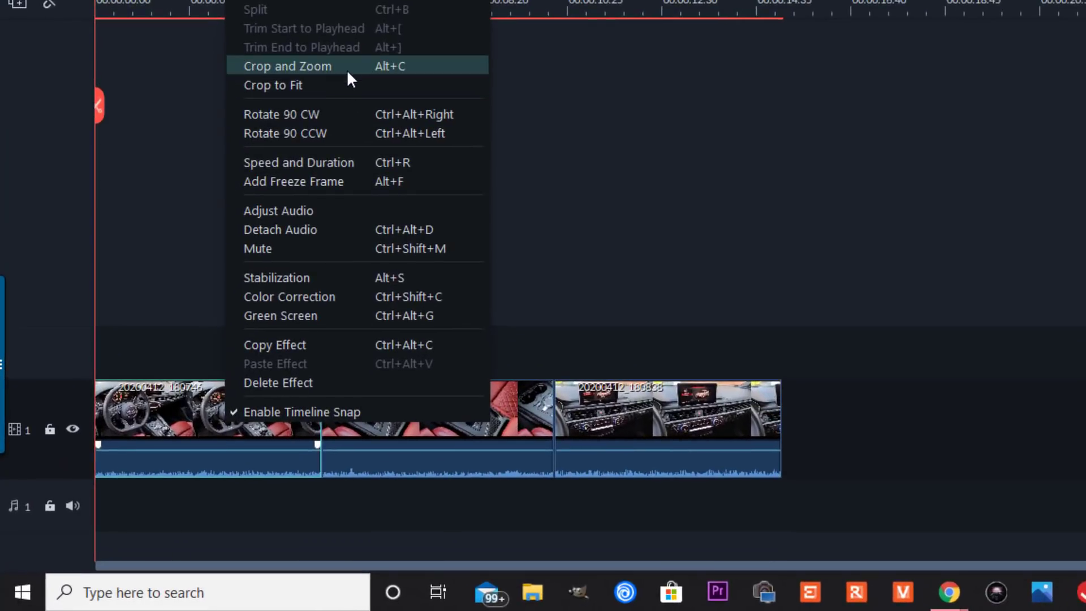
click(330, 65)
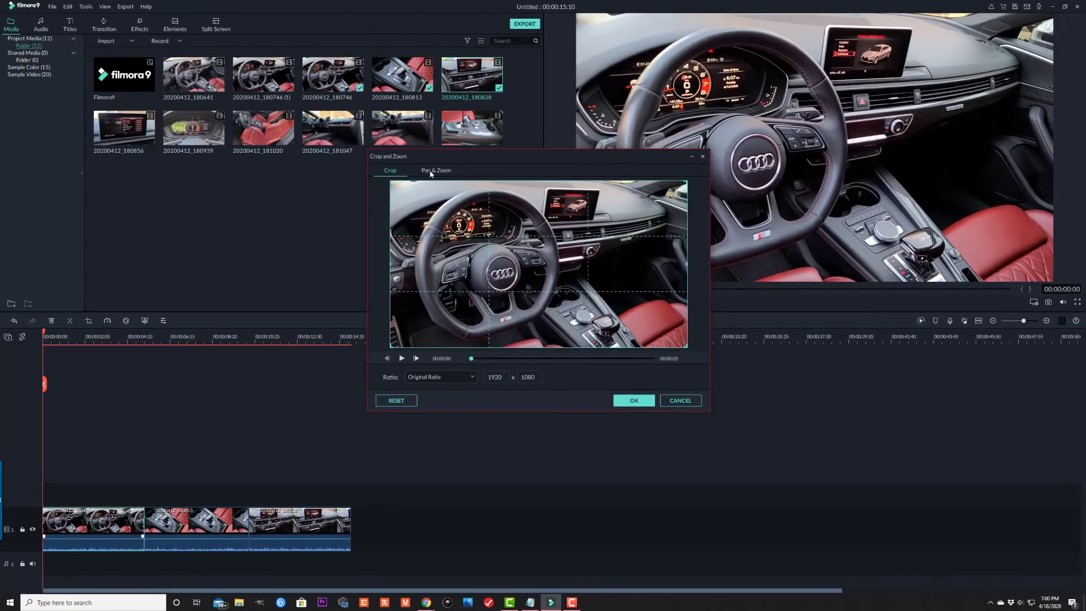
click(436, 171)
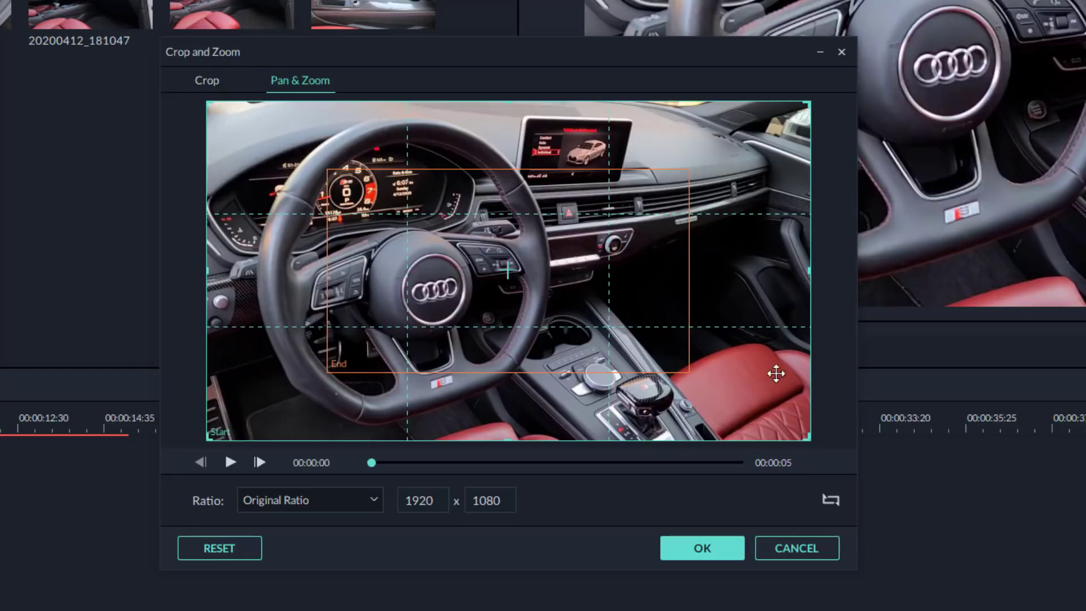
click(523, 260)
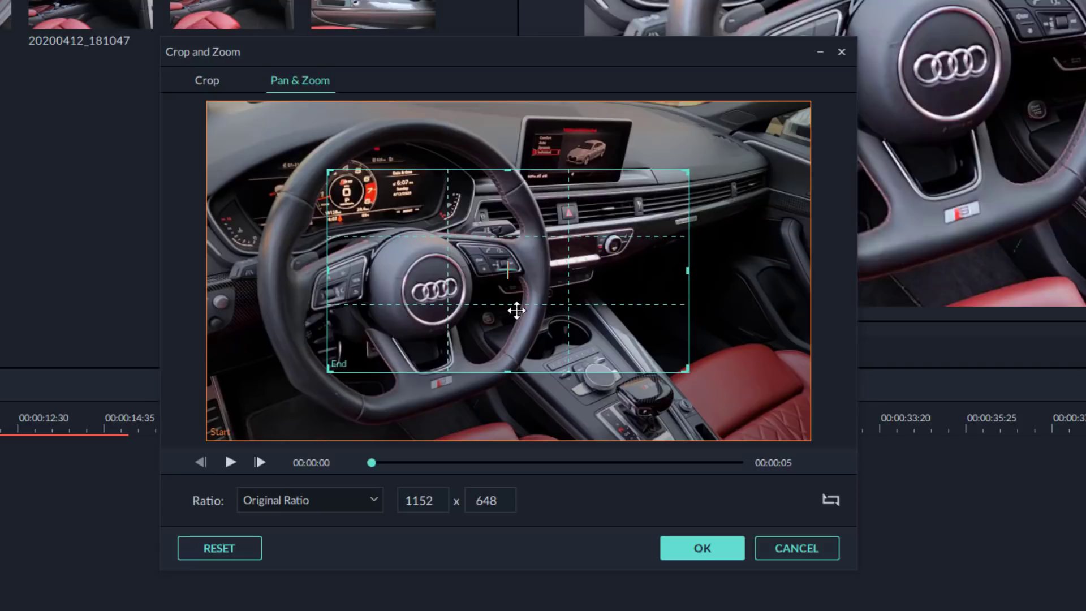
drag(476, 285, 365, 227)
drag(577, 312, 642, 371)
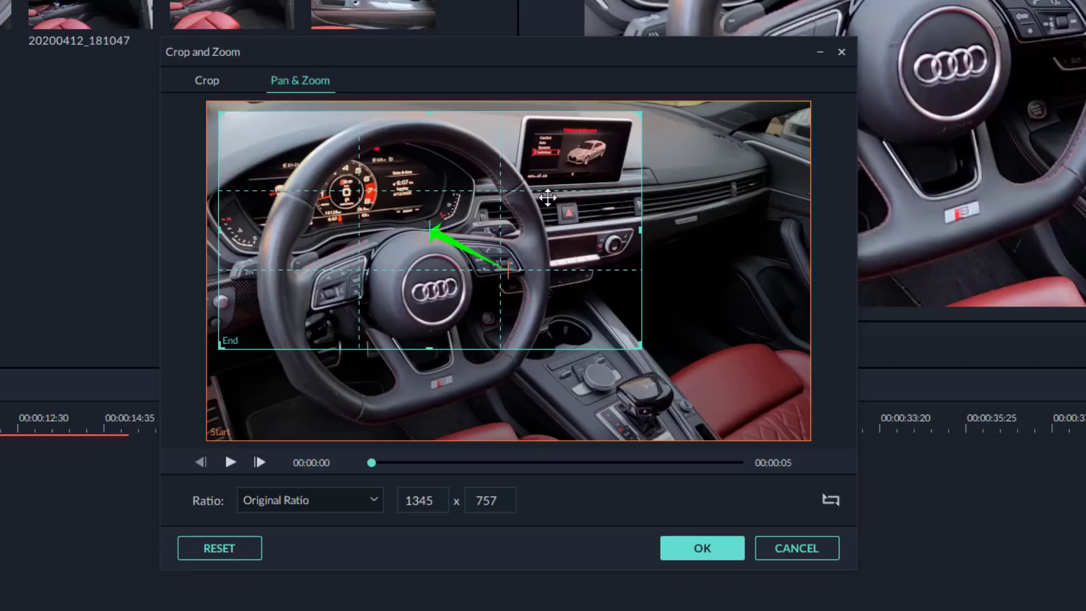
Preview and apply the first clip's pan and zoom, and play it back on the timeline to check the movement.
click(264, 414)
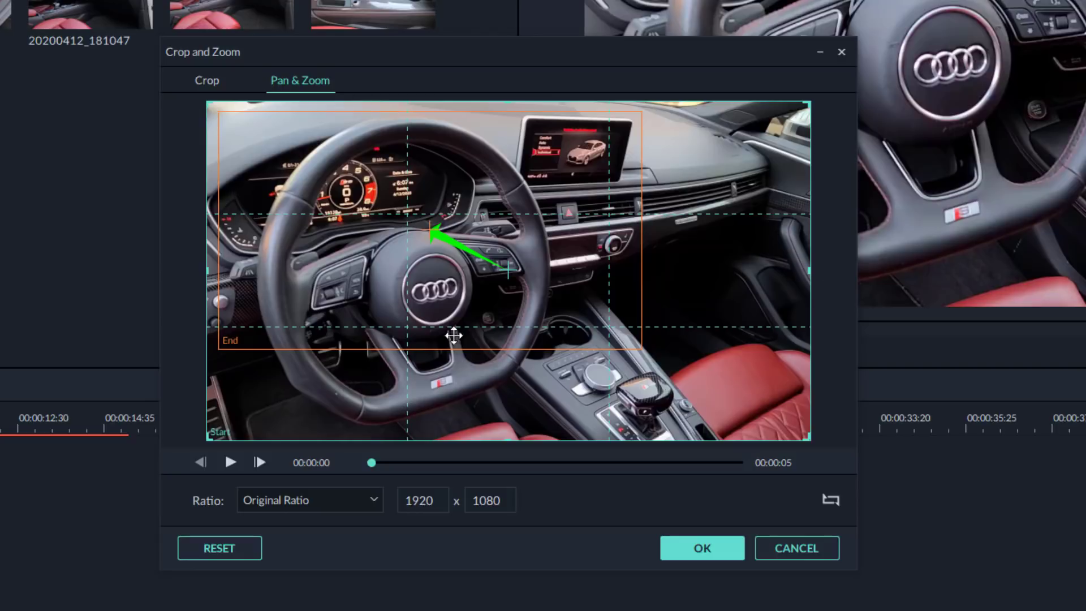
click(372, 240)
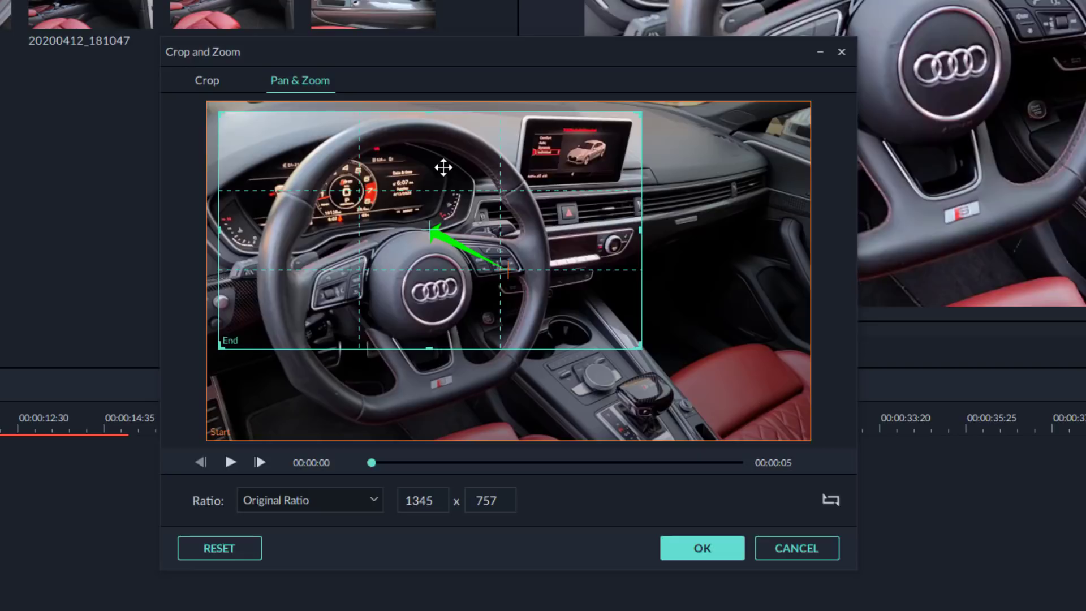
click(231, 463)
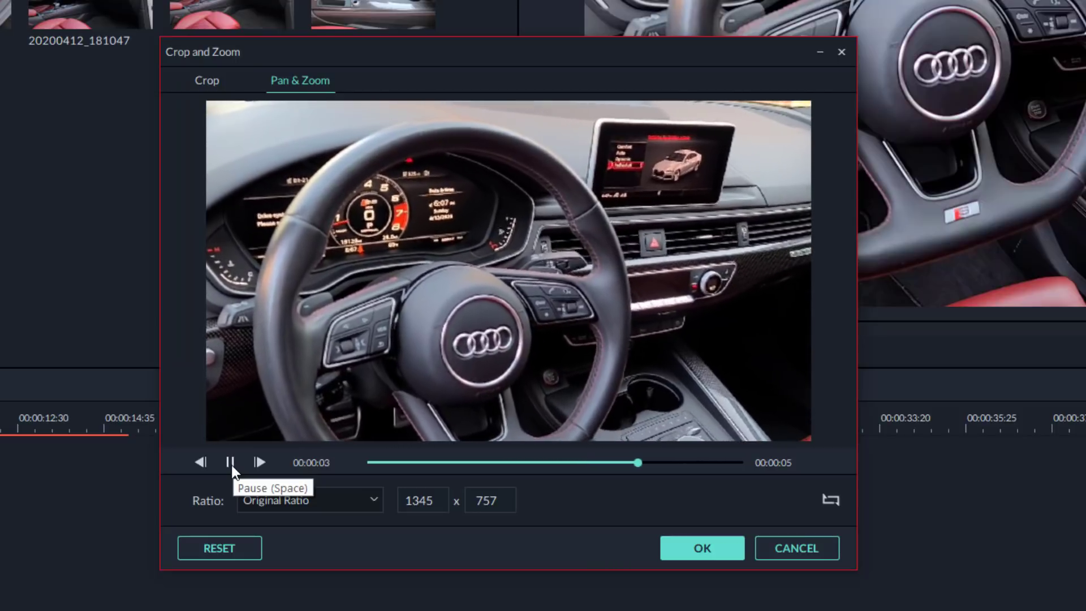
click(231, 466)
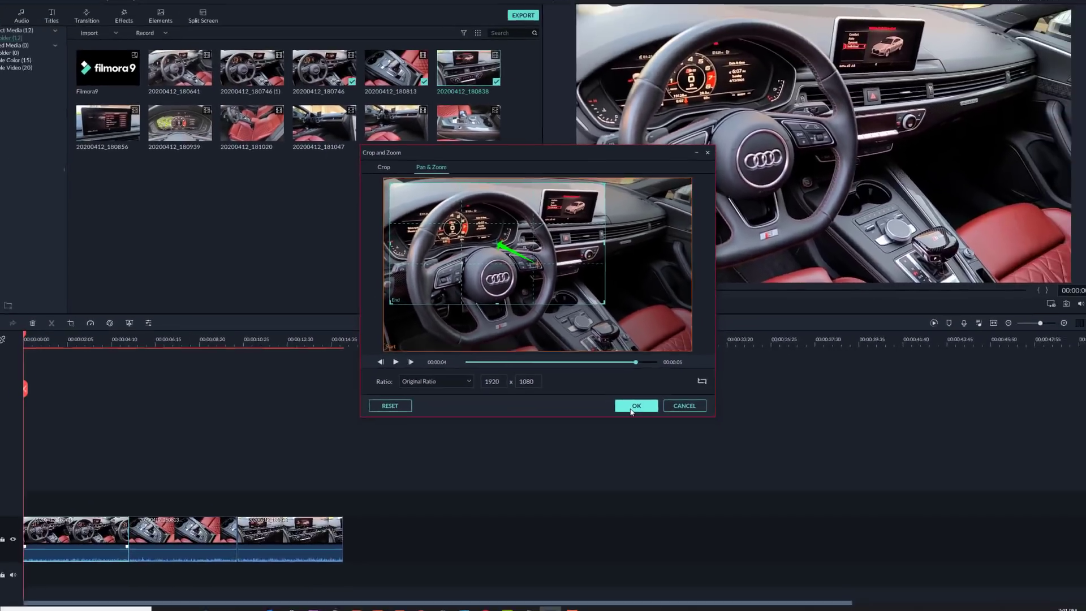
click(702, 548)
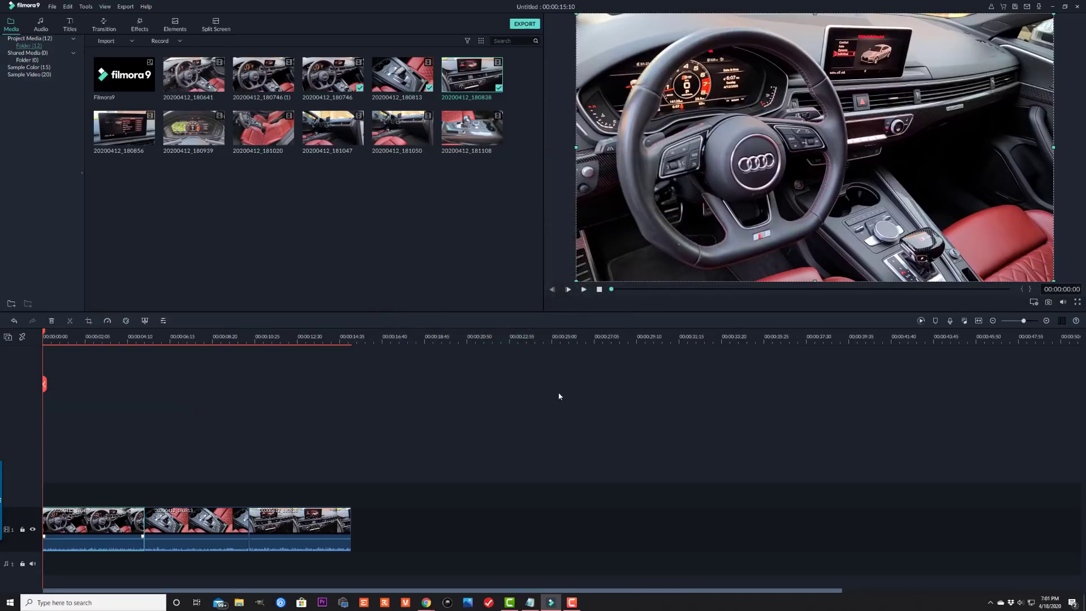
click(585, 290)
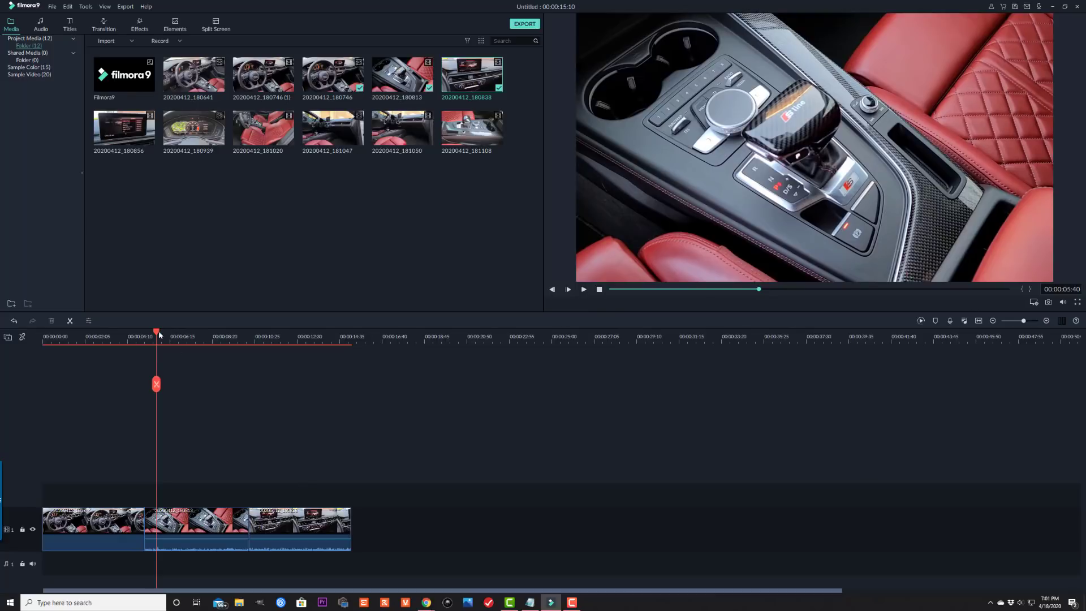
drag(159, 335, 43, 360)
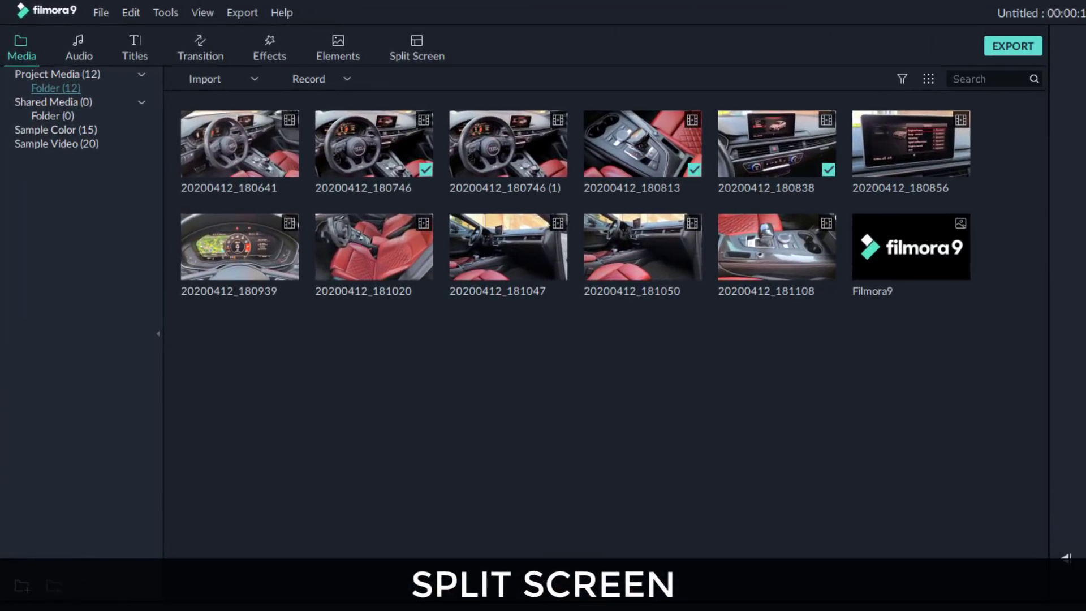
Preview several split screen templates and add Split Screen 22 after the third clip on video track 1.
click(424, 51)
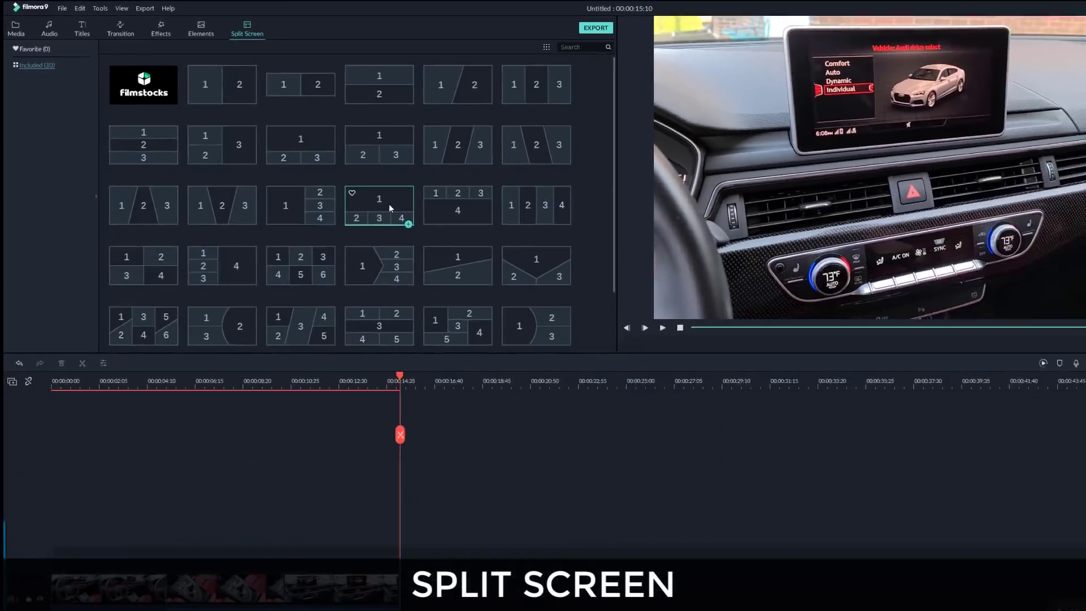
click(659, 346)
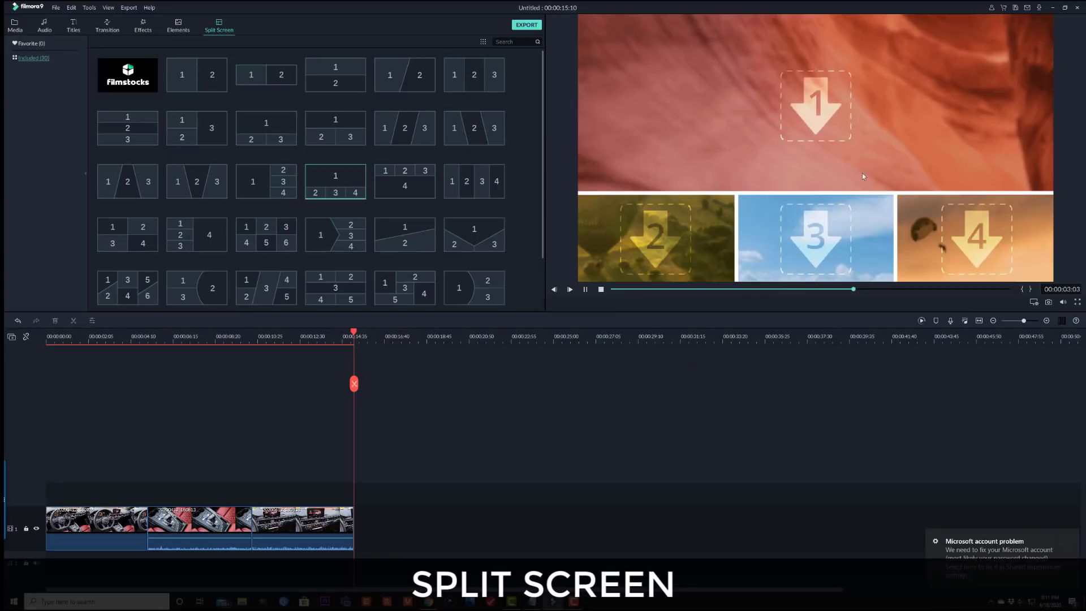
click(397, 87)
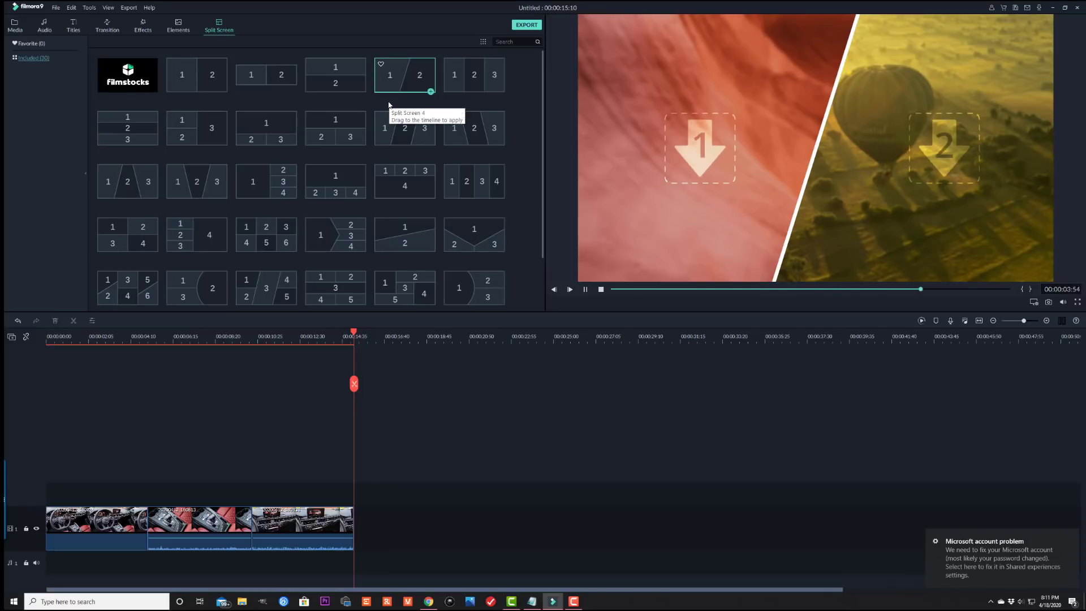
click(394, 237)
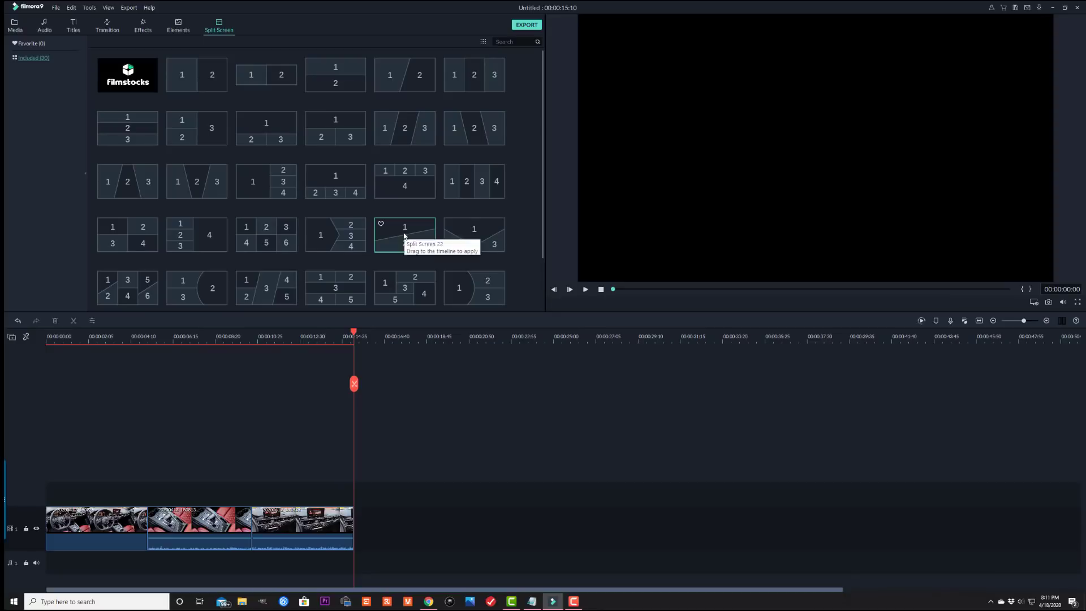
drag(405, 237, 360, 536)
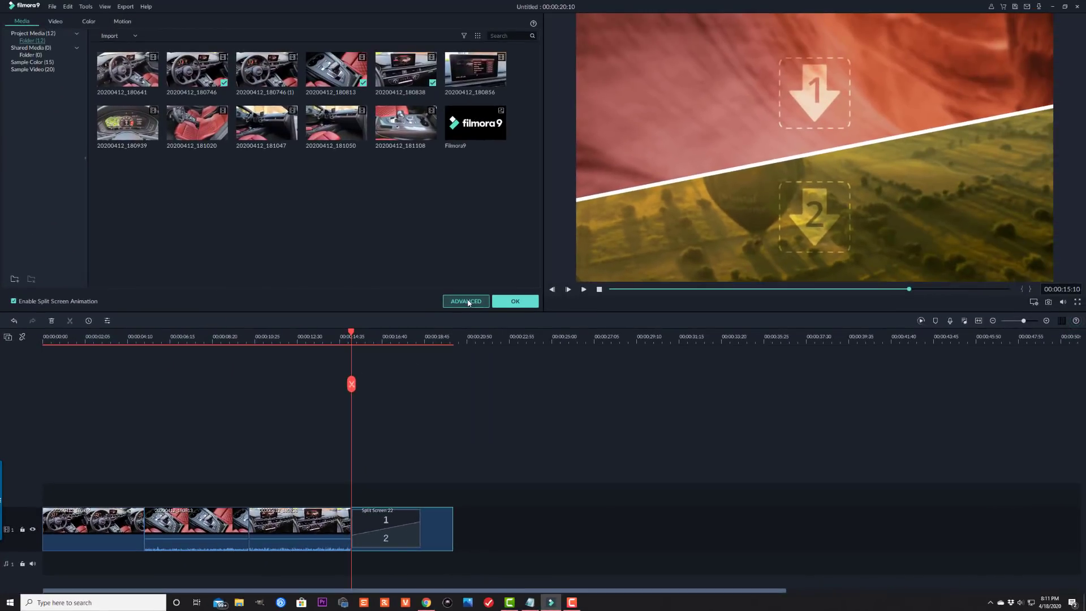
In the advanced split screen editor, fill area 1 with clip 20200412_181020 and shift its picture down within the frame.
click(466, 301)
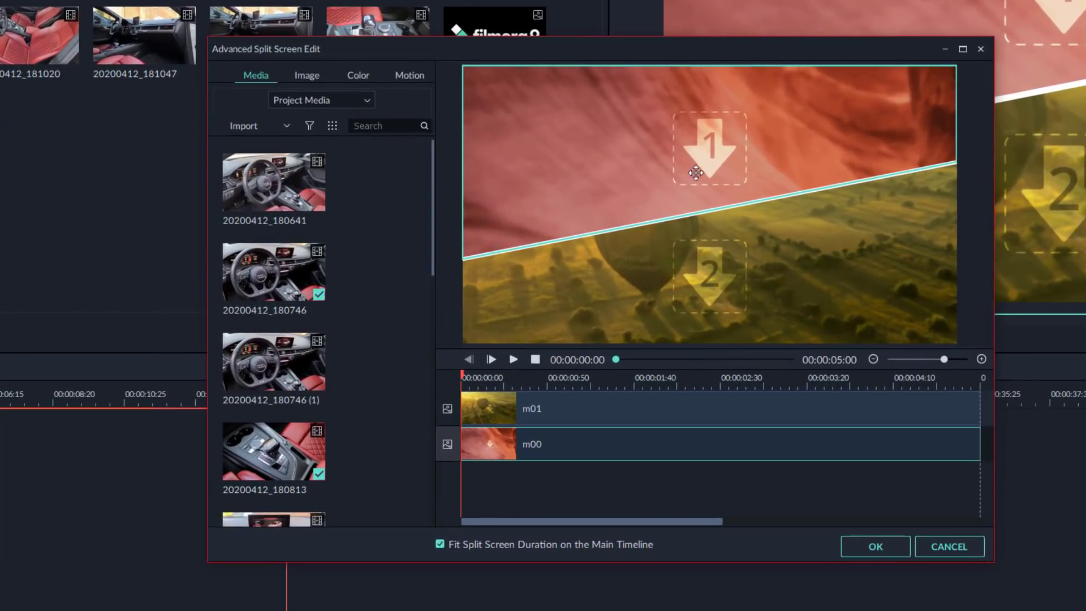
click(642, 293)
click(699, 152)
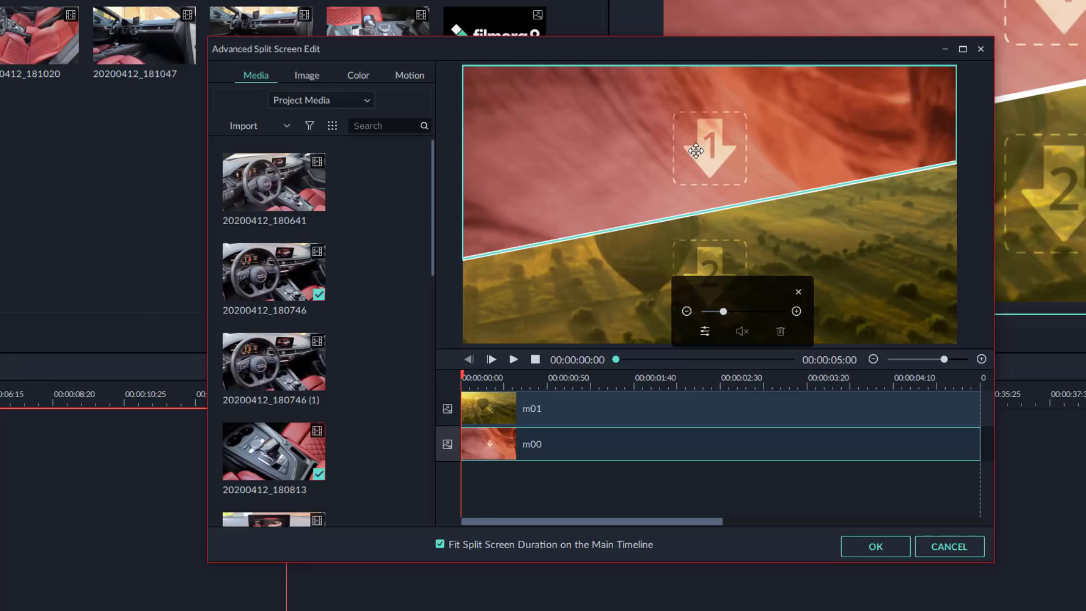
drag(433, 178, 417, 400)
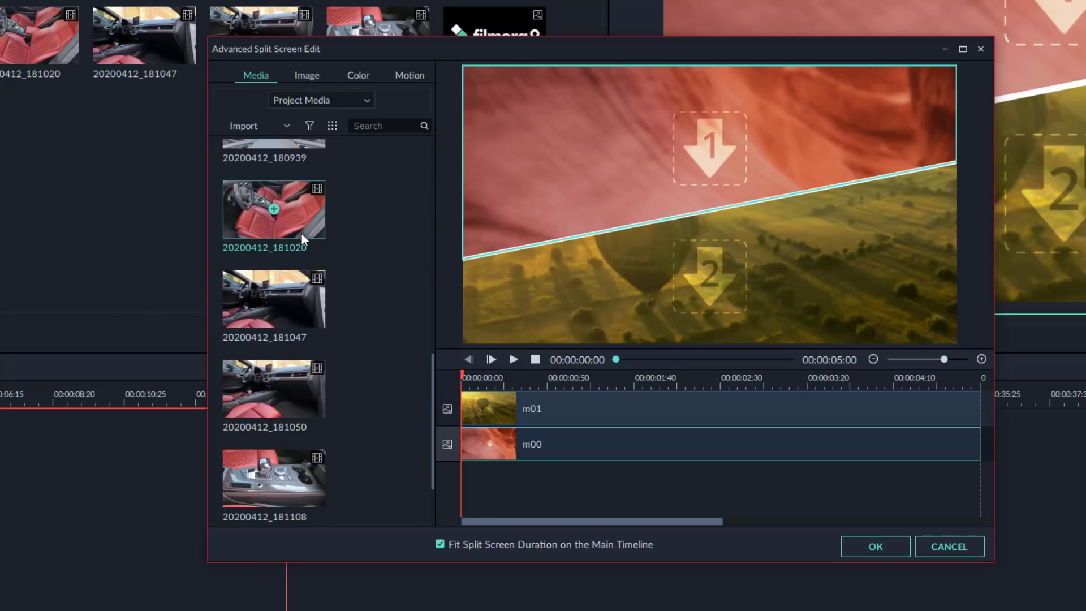
click(275, 209)
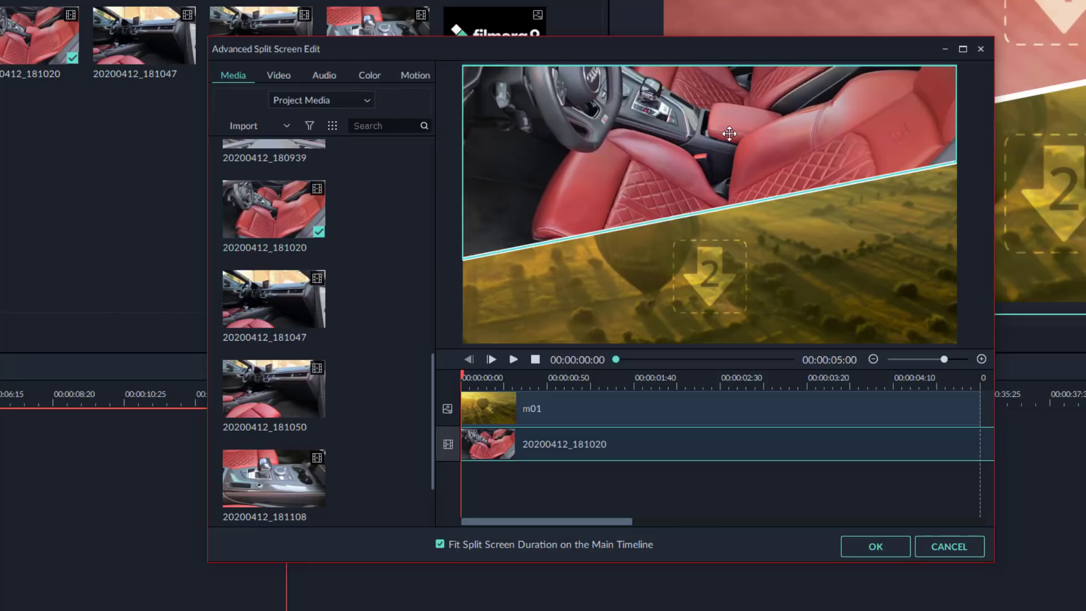
drag(661, 111, 660, 159)
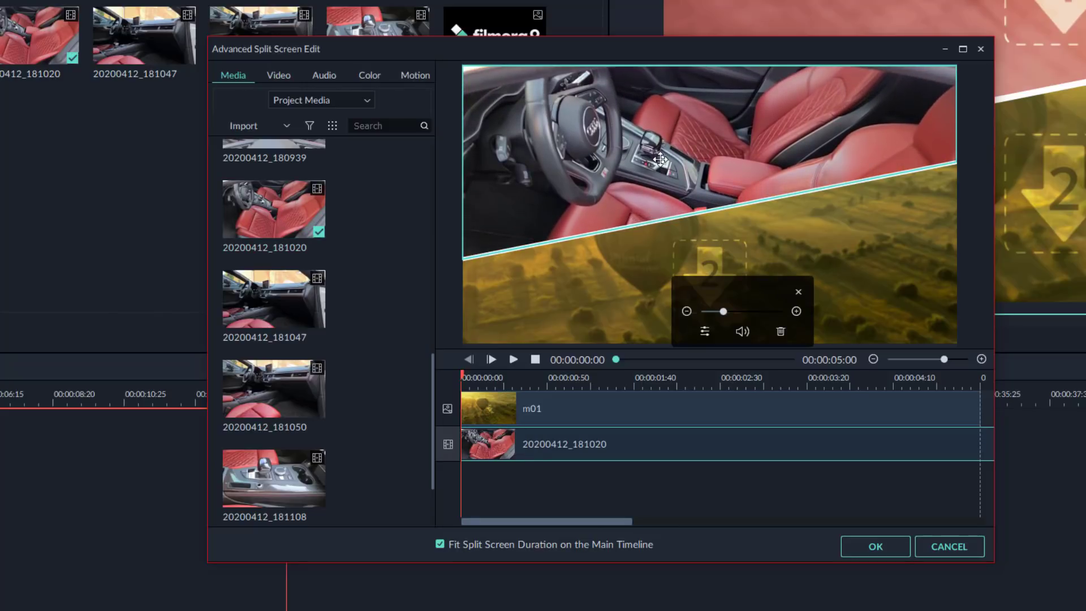
Fill split screen area 2 with clip 20200412_181050 and shift its picture down within the frame.
click(796, 256)
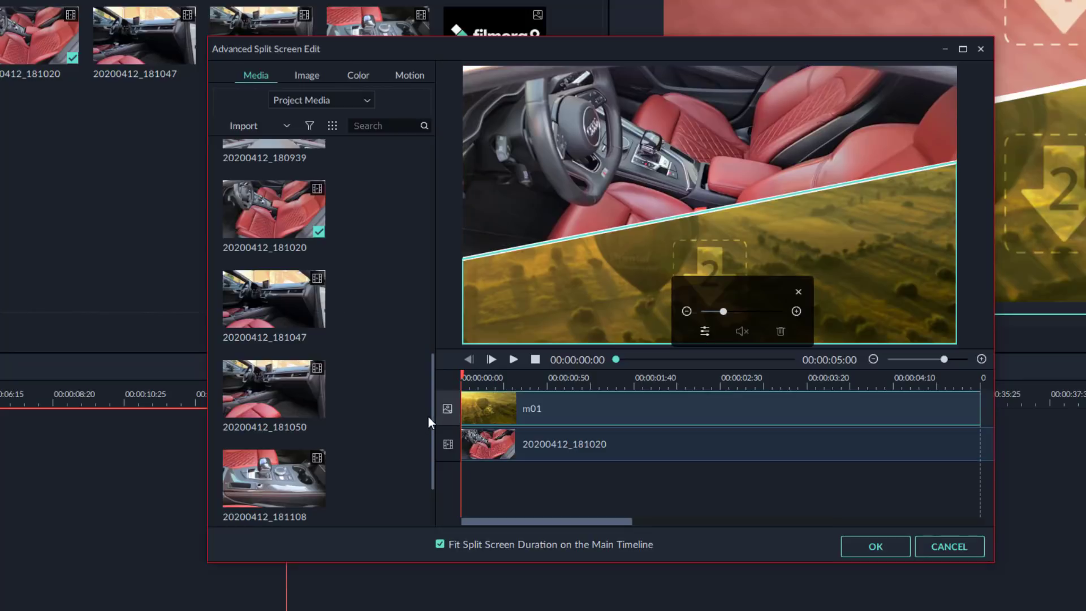
drag(433, 416, 432, 432)
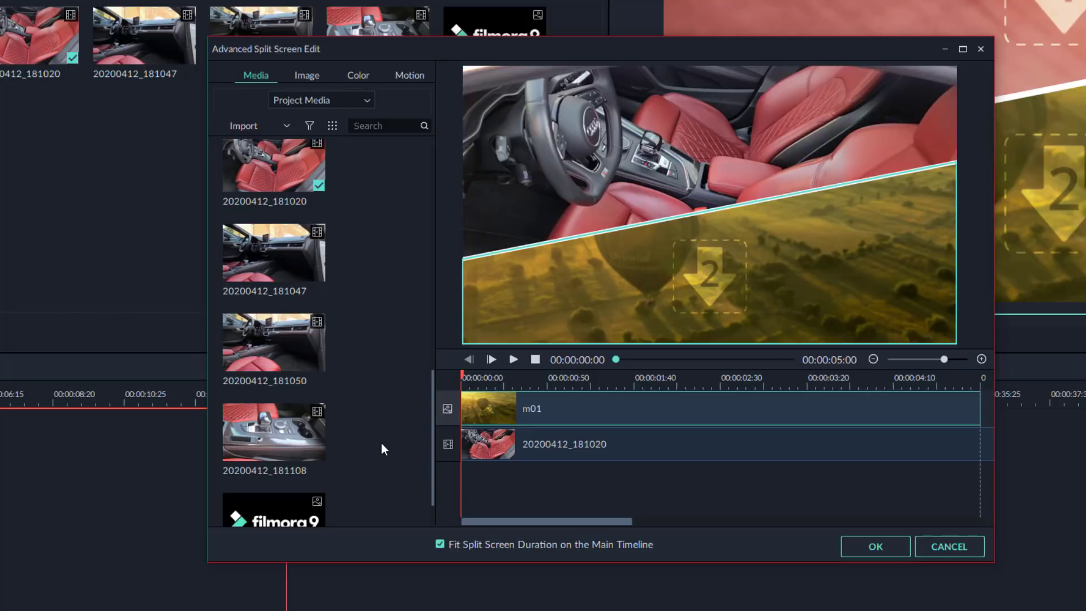
click(277, 349)
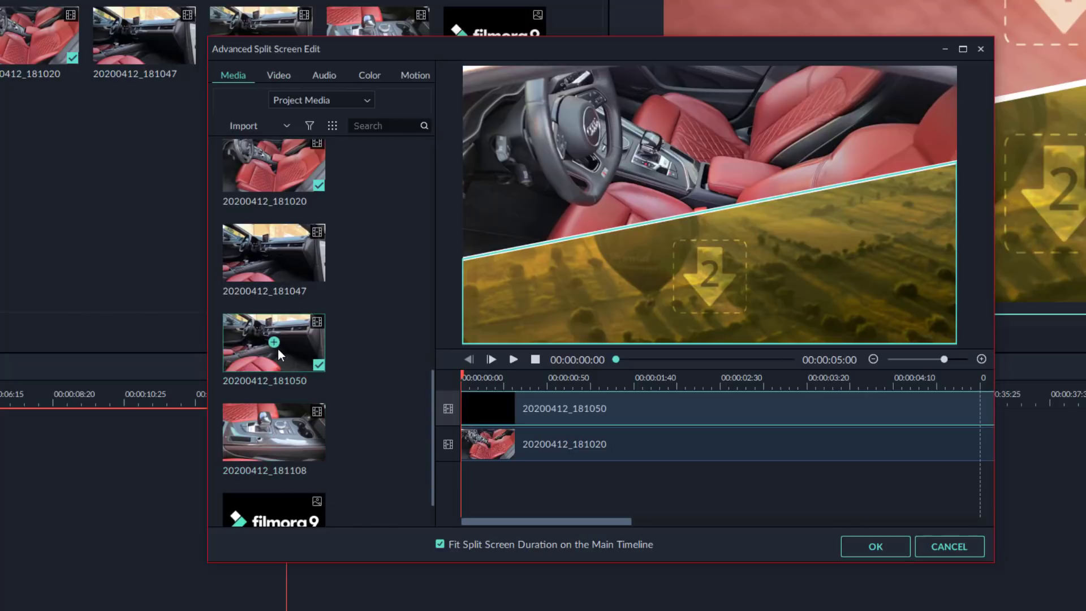
mouse_move(721, 260)
drag(721, 259, 723, 304)
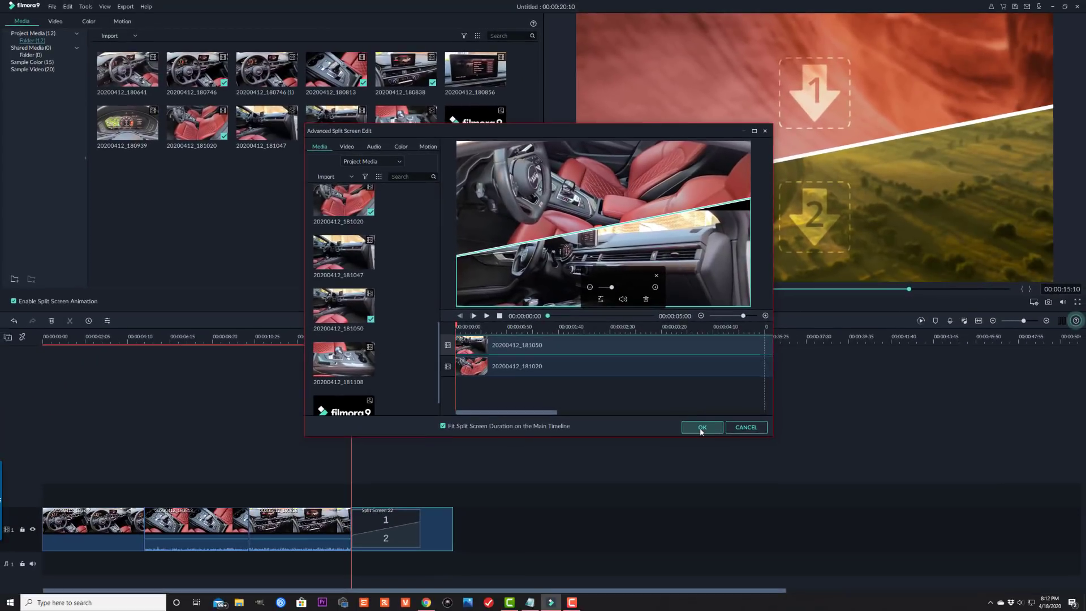
Preview the filled split screen and apply it to the timeline.
click(487, 316)
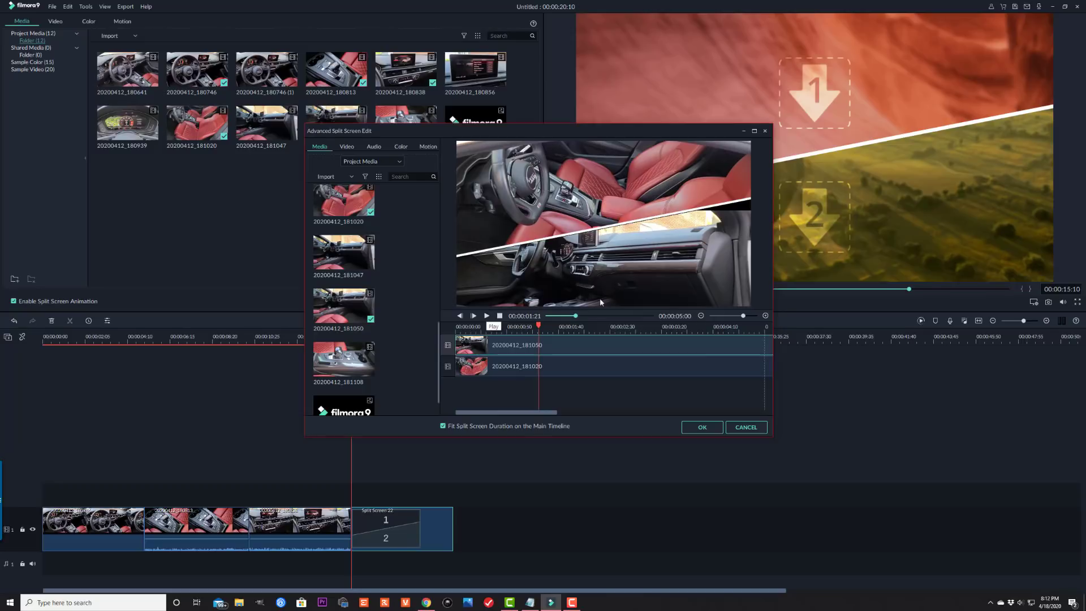
click(701, 427)
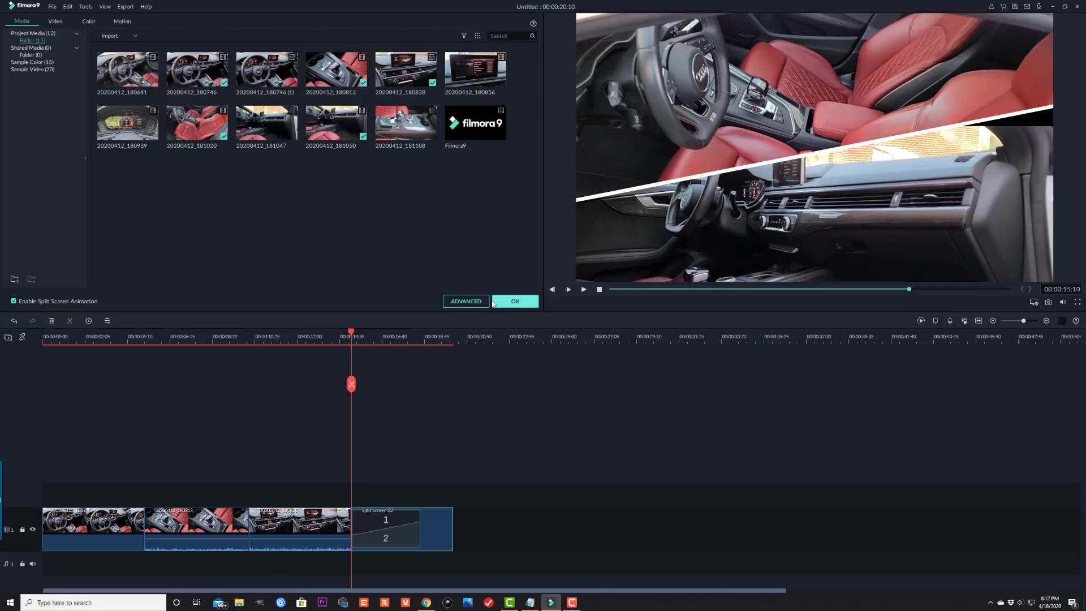
click(514, 303)
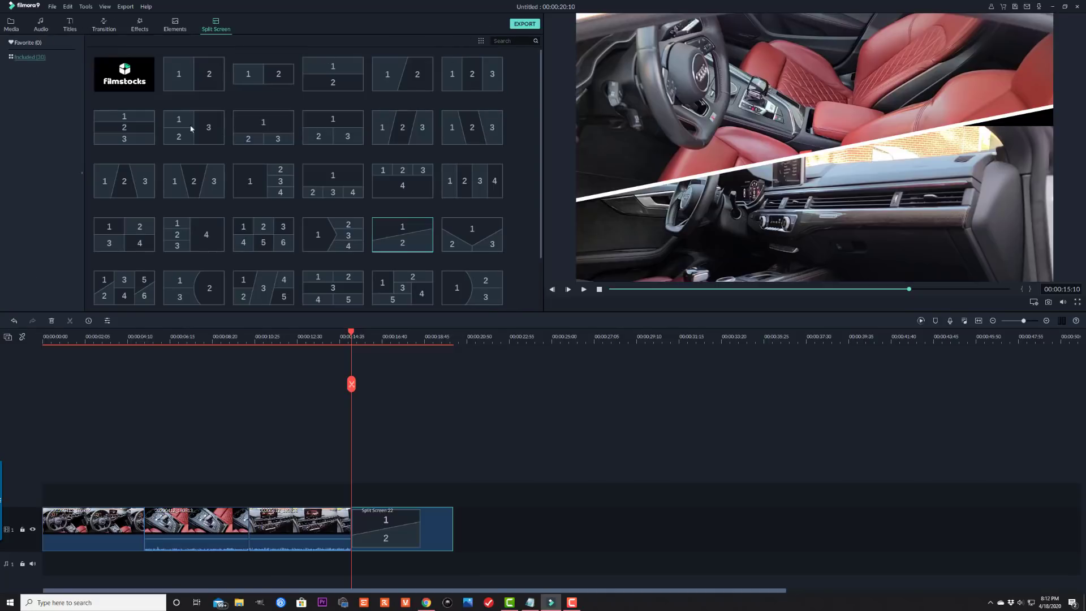
Play the timeline from just before the split screen to review its animation, and look through the remaining split screen templates.
mouse_move(394, 232)
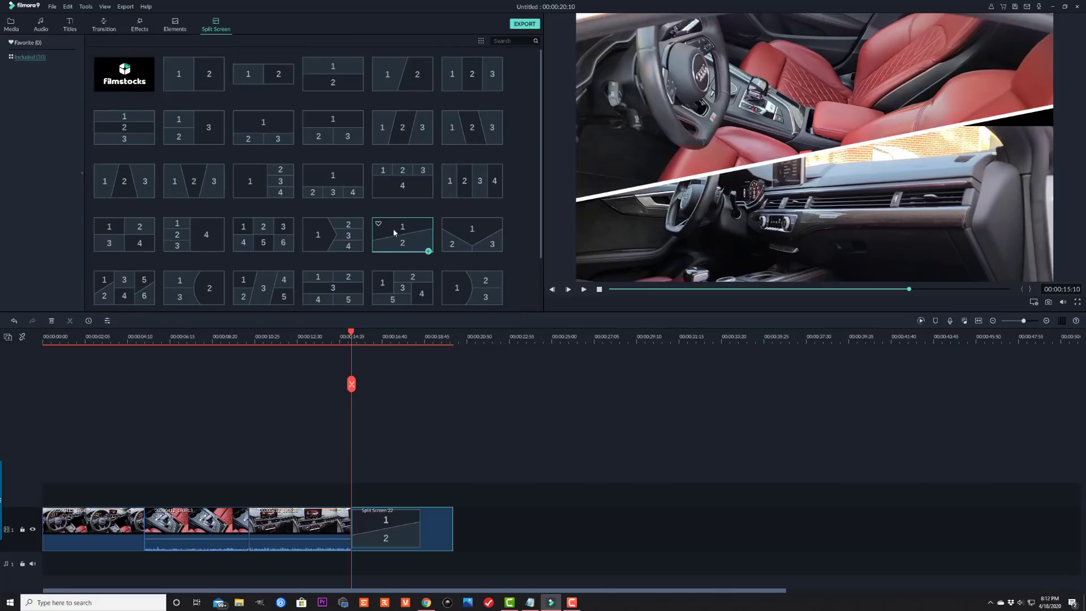
click(342, 339)
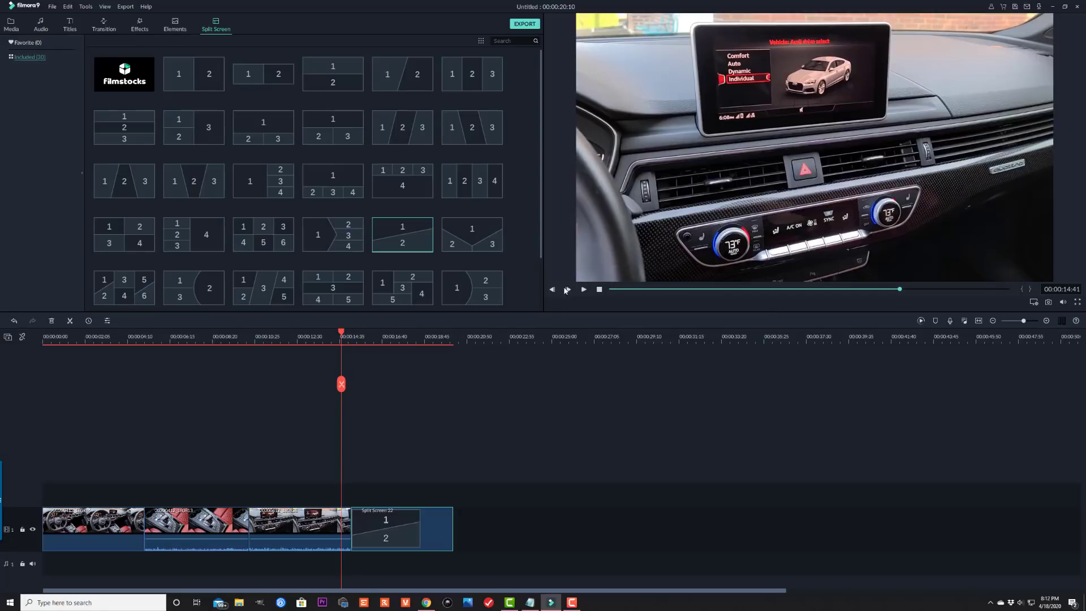
click(584, 290)
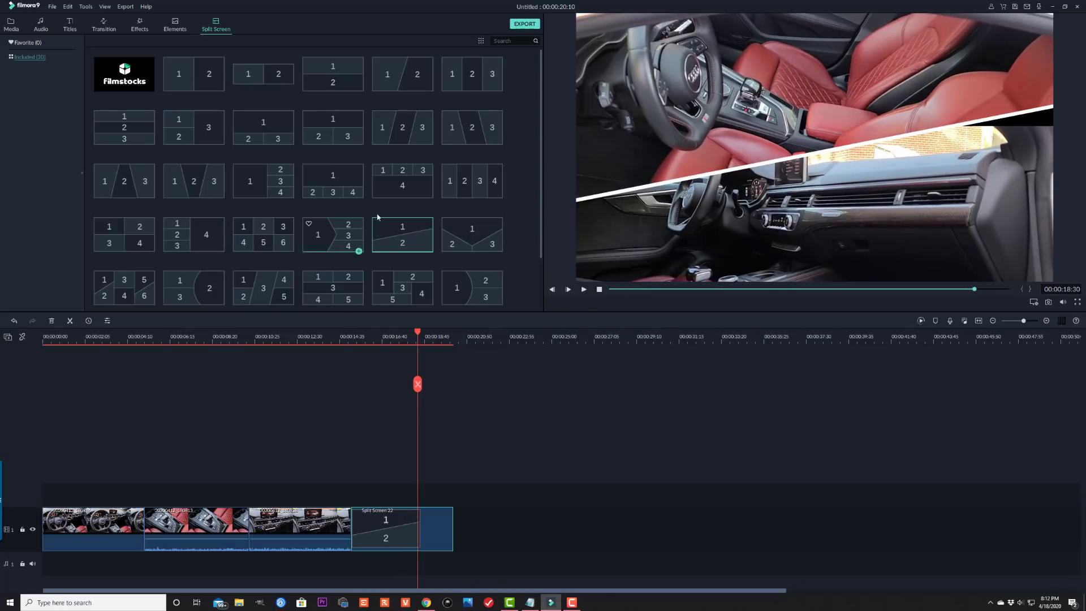
scroll(430, 206, down, 2)
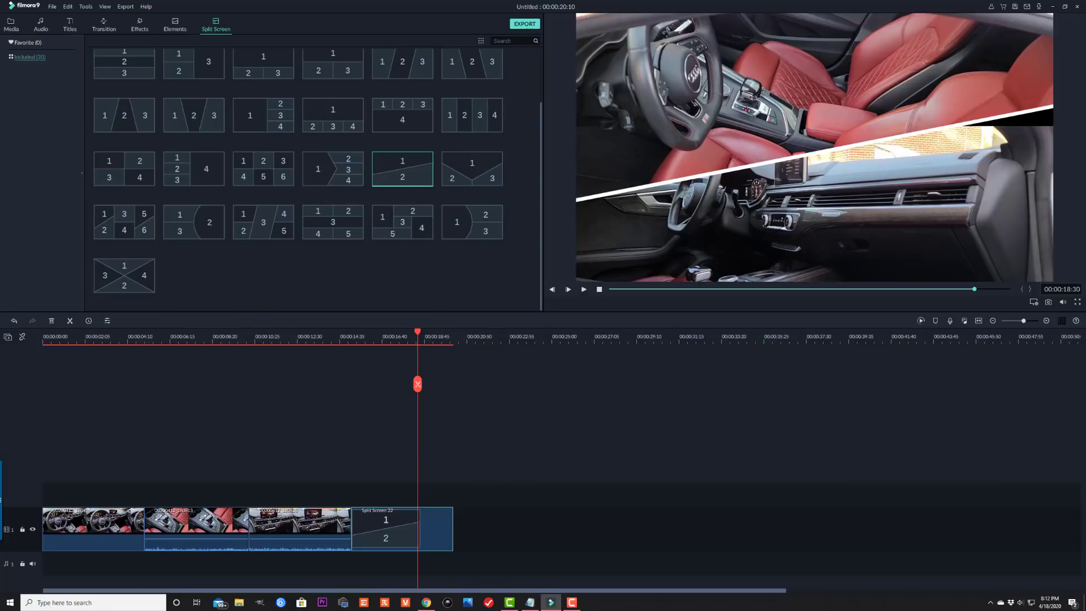
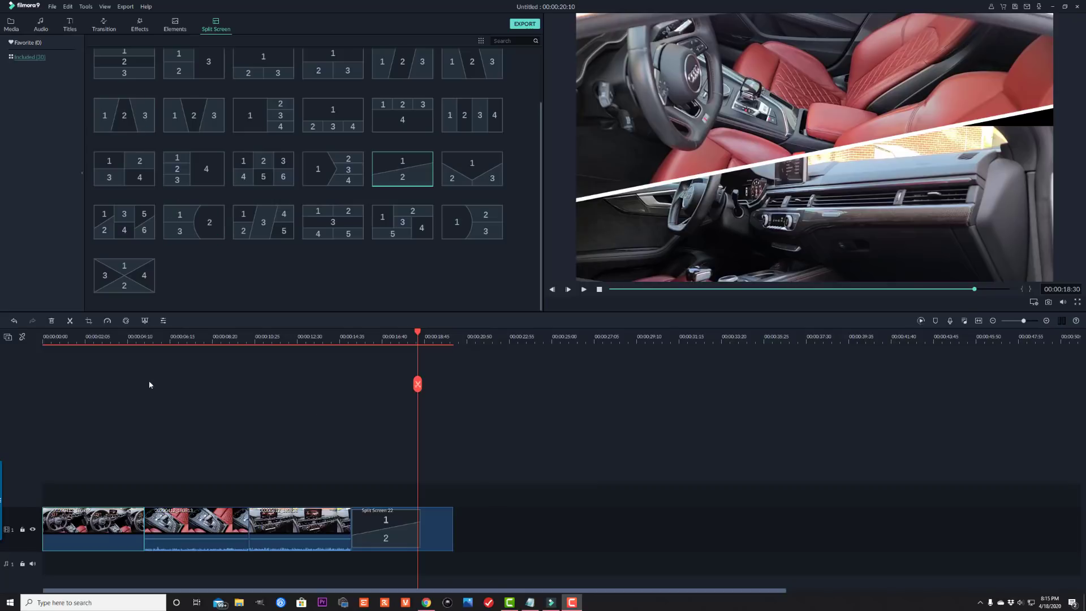
Play the timeline across the cut between the first and second clips, then return the playhead to just before that cut.
click(136, 337)
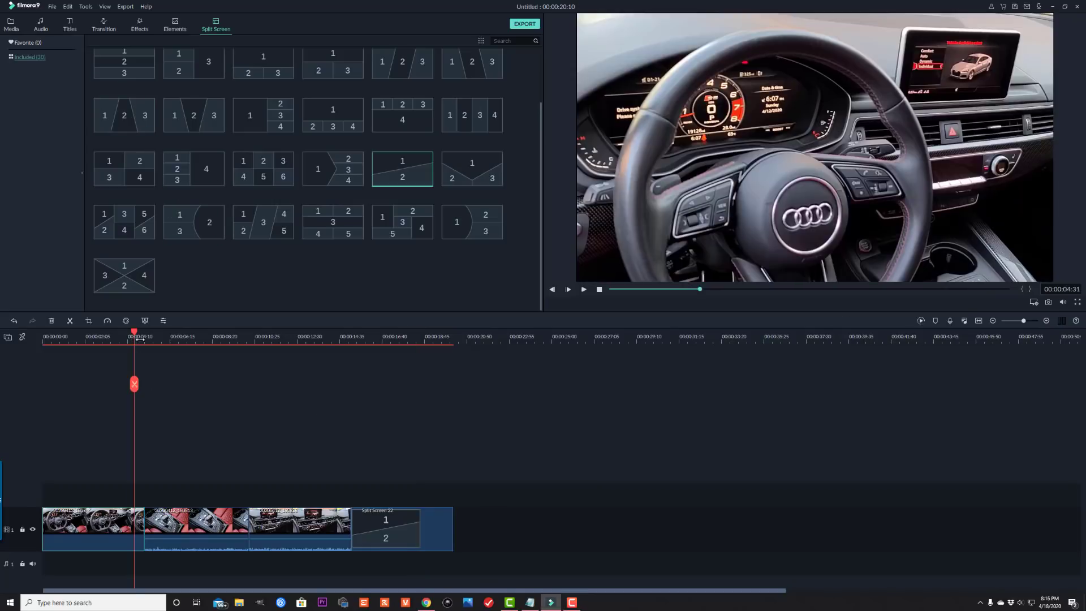
click(584, 289)
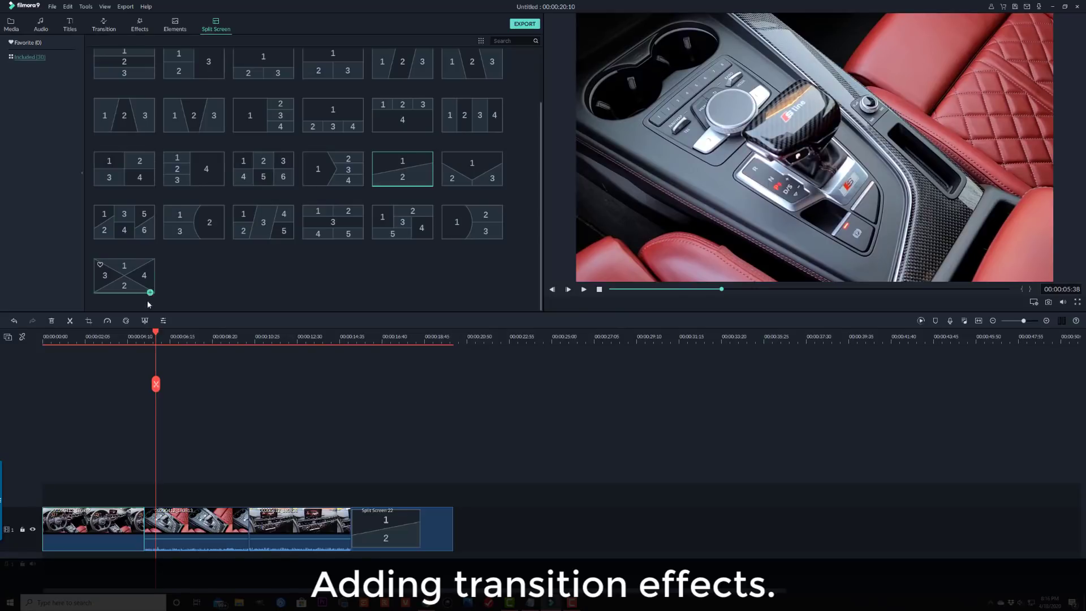
mouse_move(130, 337)
mouse_down()
mouse_move(163, 338)
mouse_move(130, 338)
mouse_up()
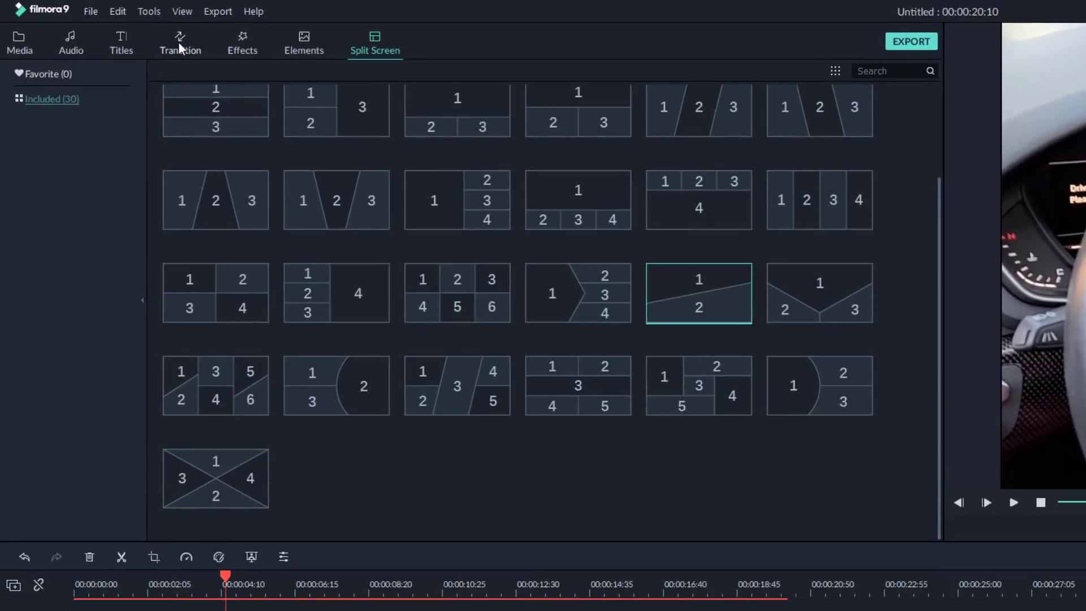
Browse the included transitions and preview Fade and Dispersion Blur.
click(180, 47)
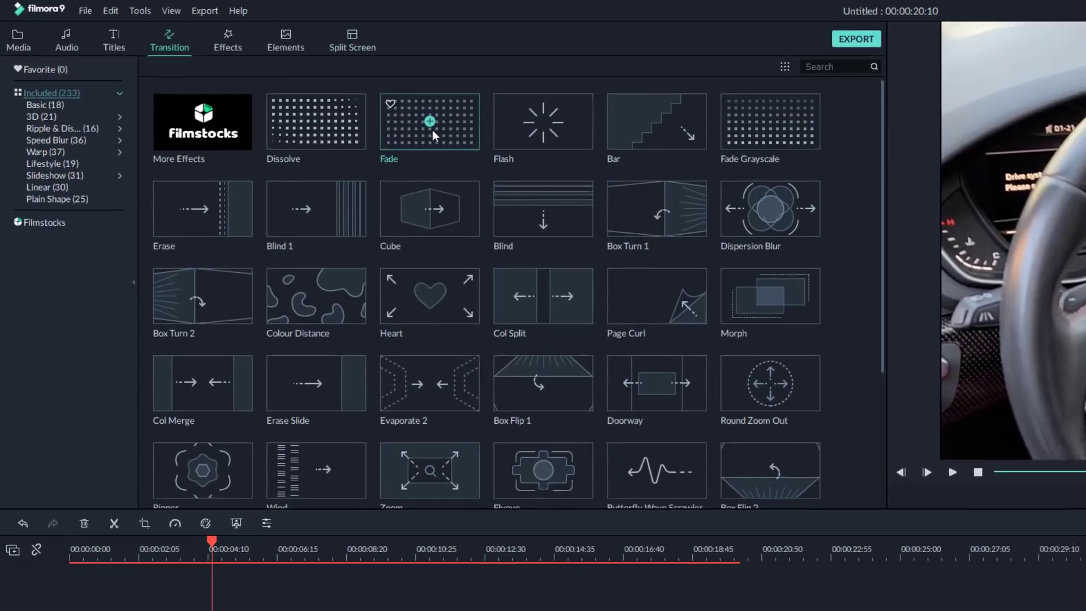
click(432, 130)
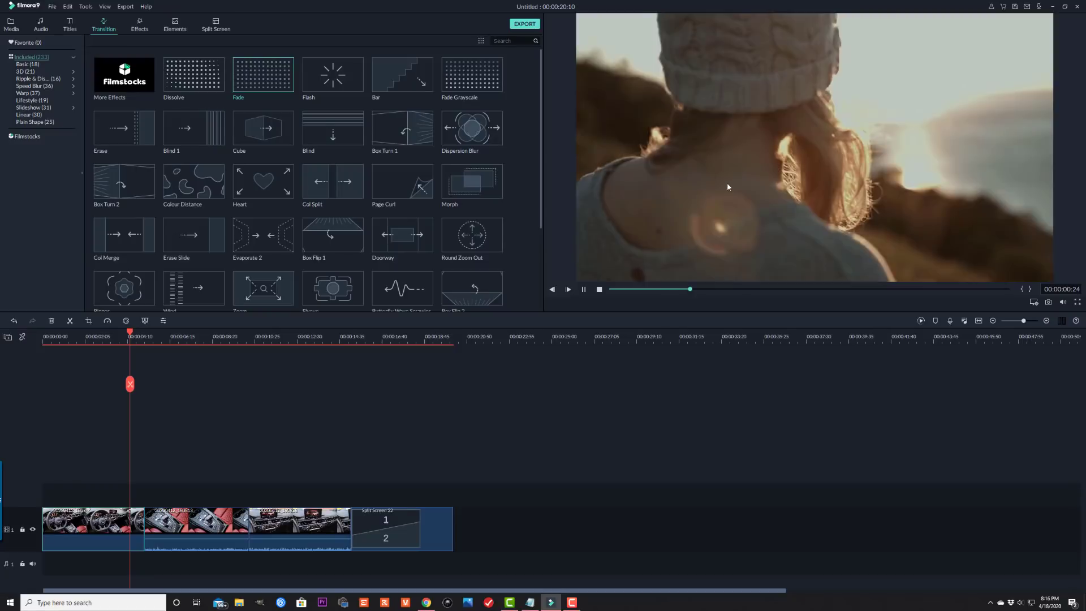
click(473, 145)
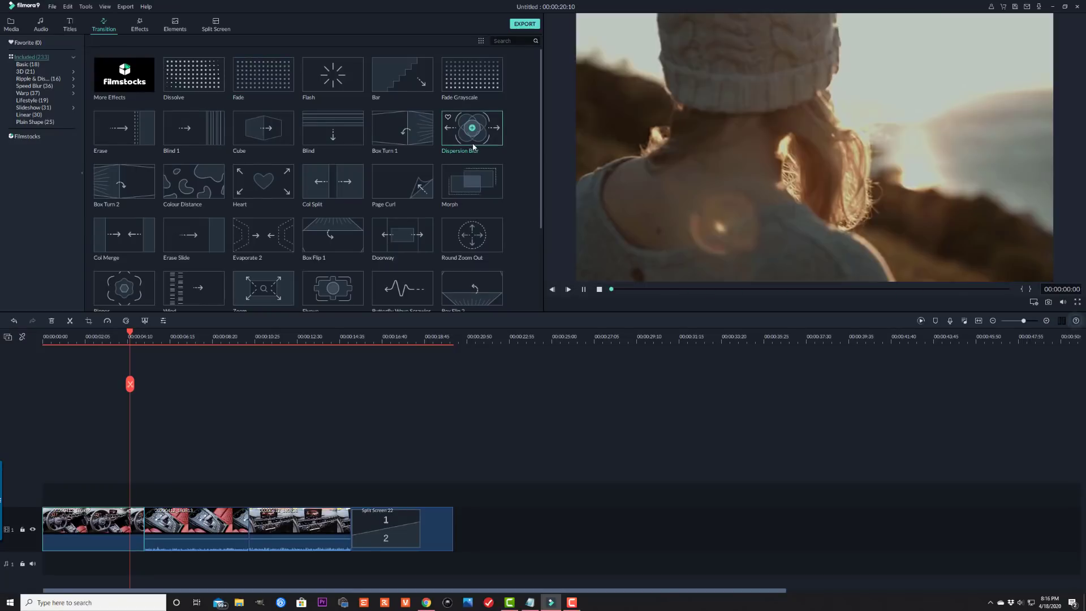
click(582, 290)
Add the Flash transition centred on the cut between the first and second clips, and play it back.
drag(317, 85, 144, 448)
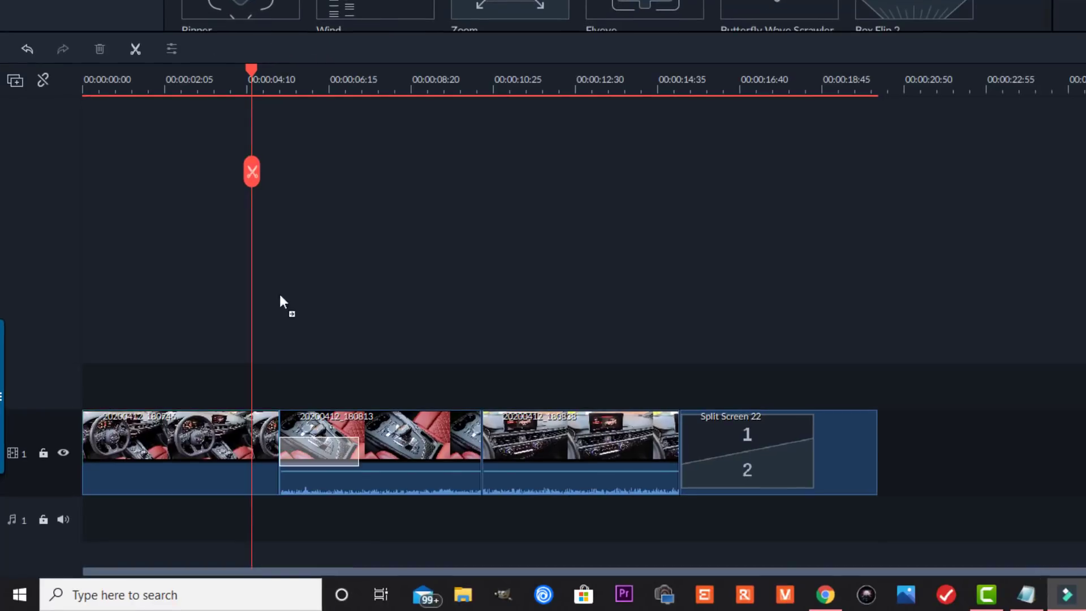
drag(279, 301, 270, 457)
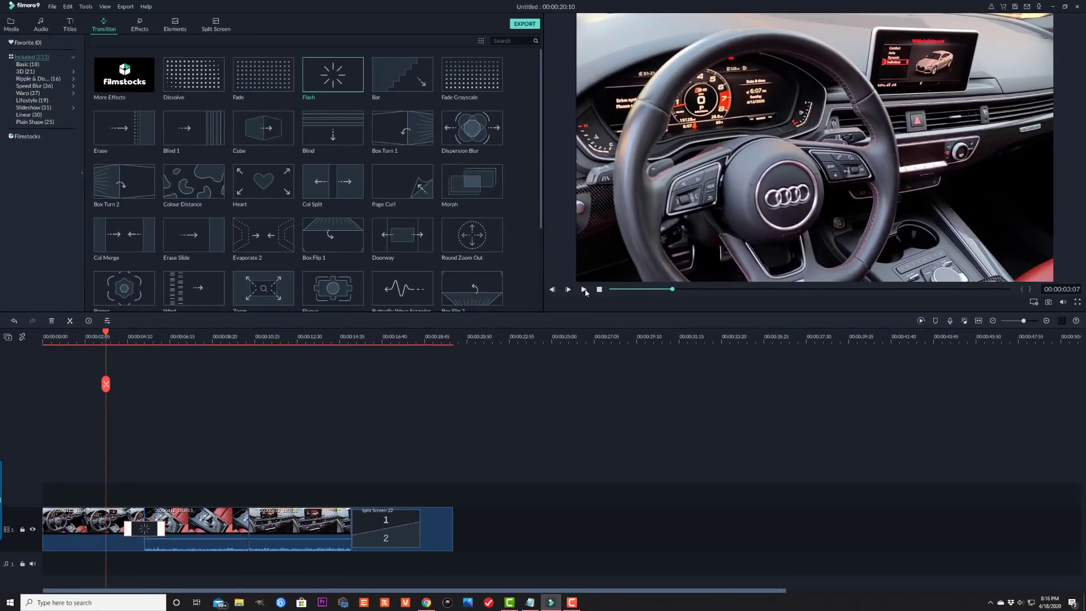
click(584, 290)
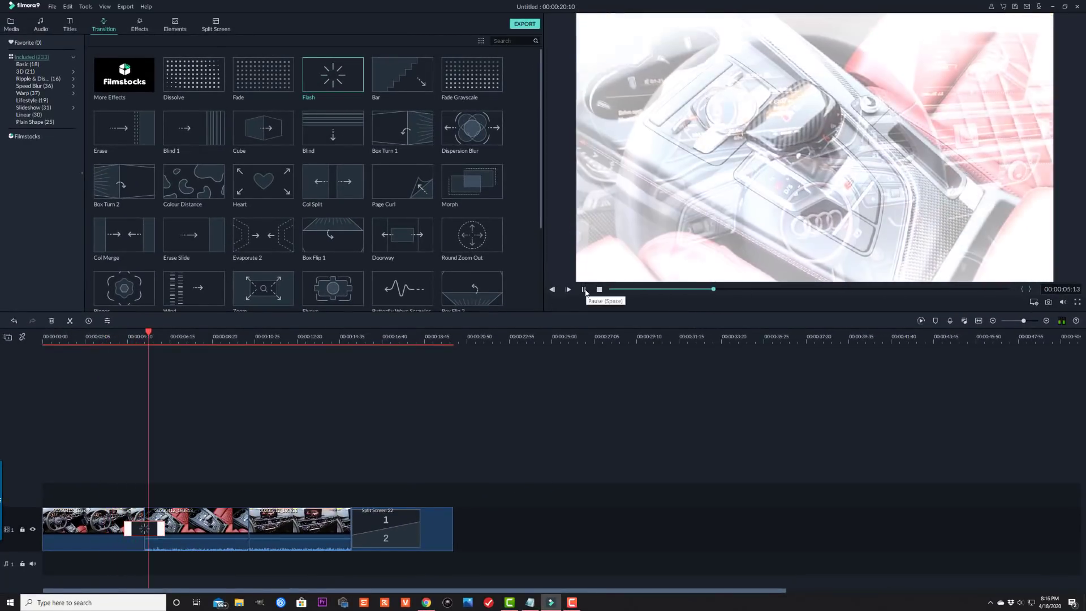
click(584, 290)
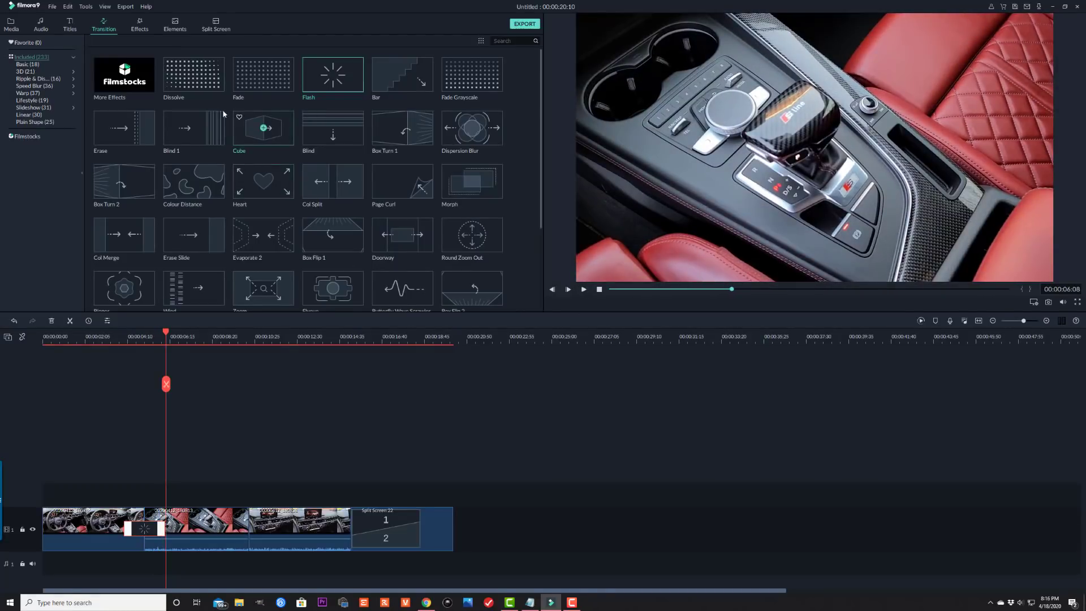
Add the Dissolve transition centred on the cut between the second and third clips, and play it back.
click(191, 77)
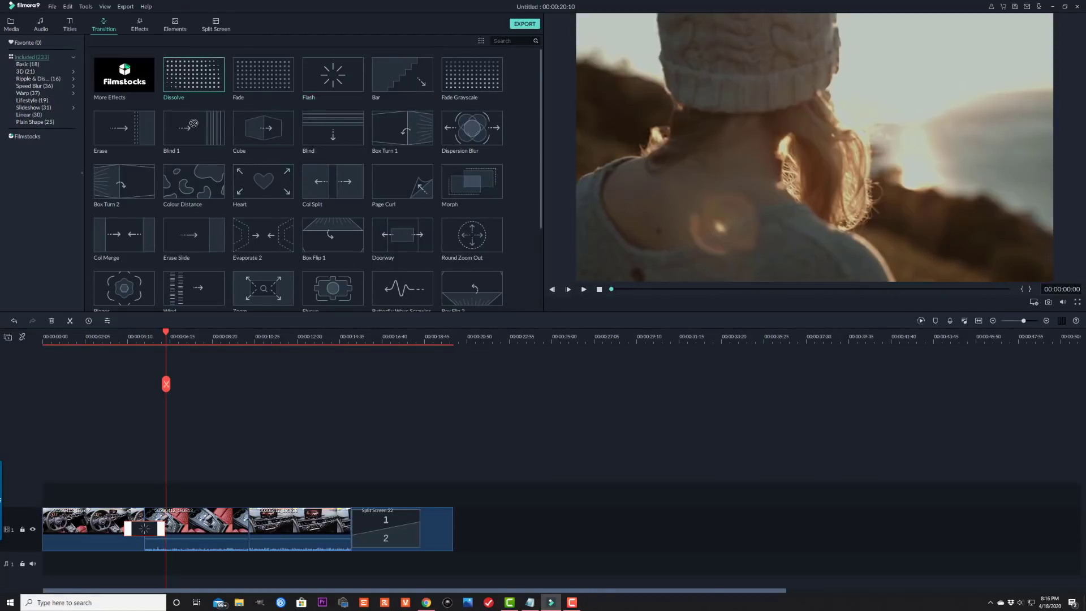
drag(194, 123, 259, 490)
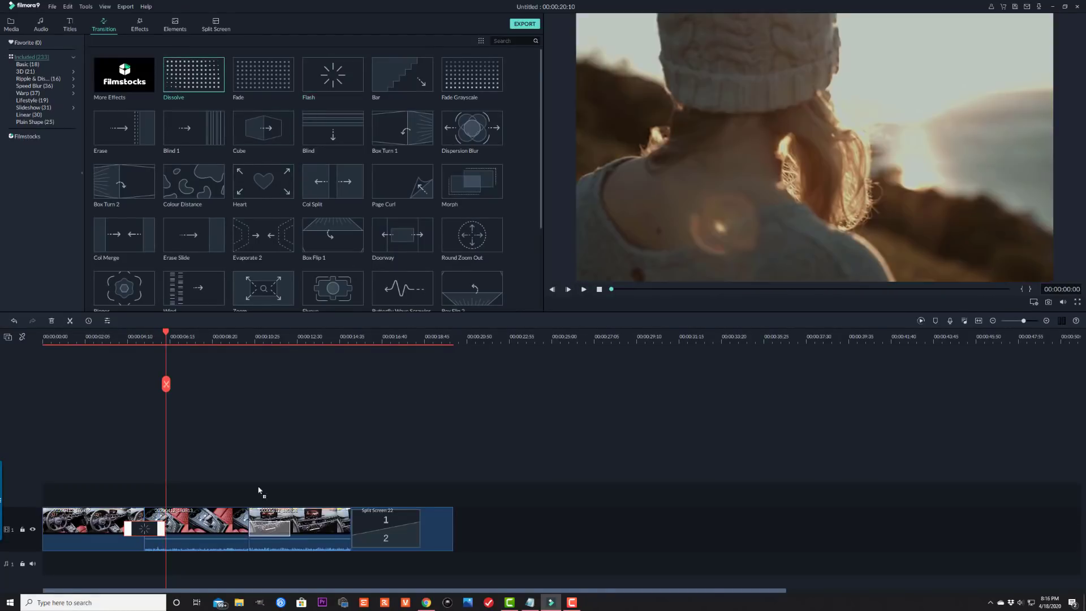
drag(249, 536, 249, 536)
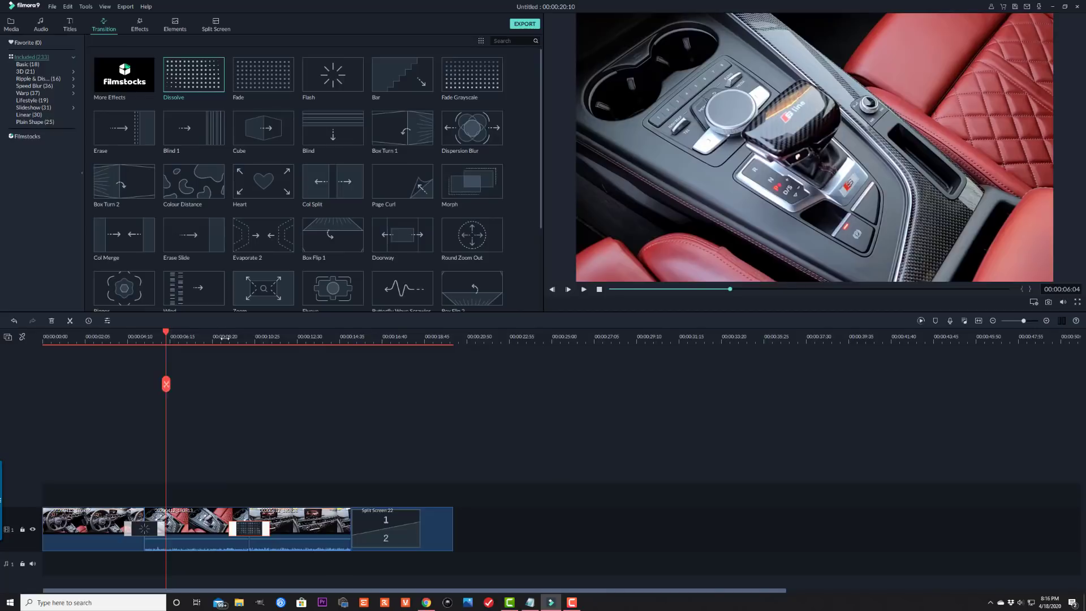
click(225, 337)
click(584, 289)
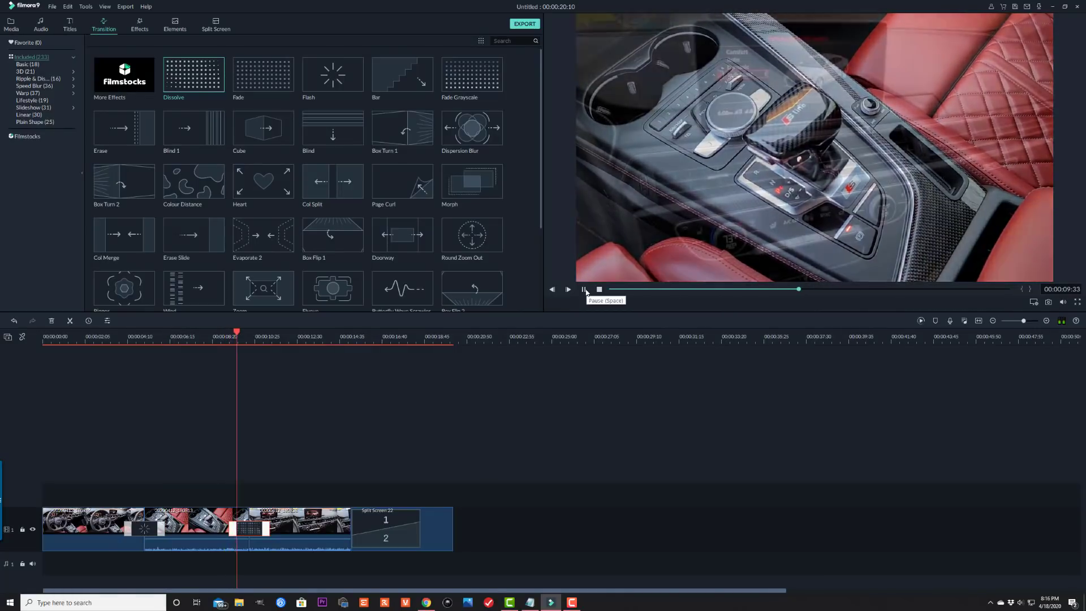
click(585, 289)
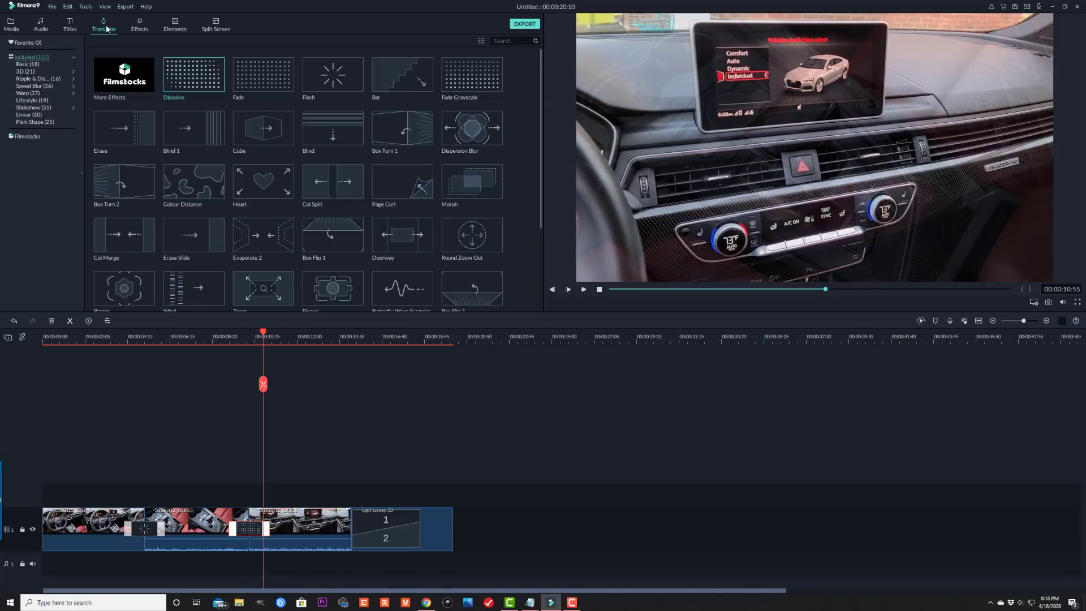
Preview the Credit 4 title and place it on video track 2 at the start of the timeline, above the first clip.
drag(264, 335, 40, 358)
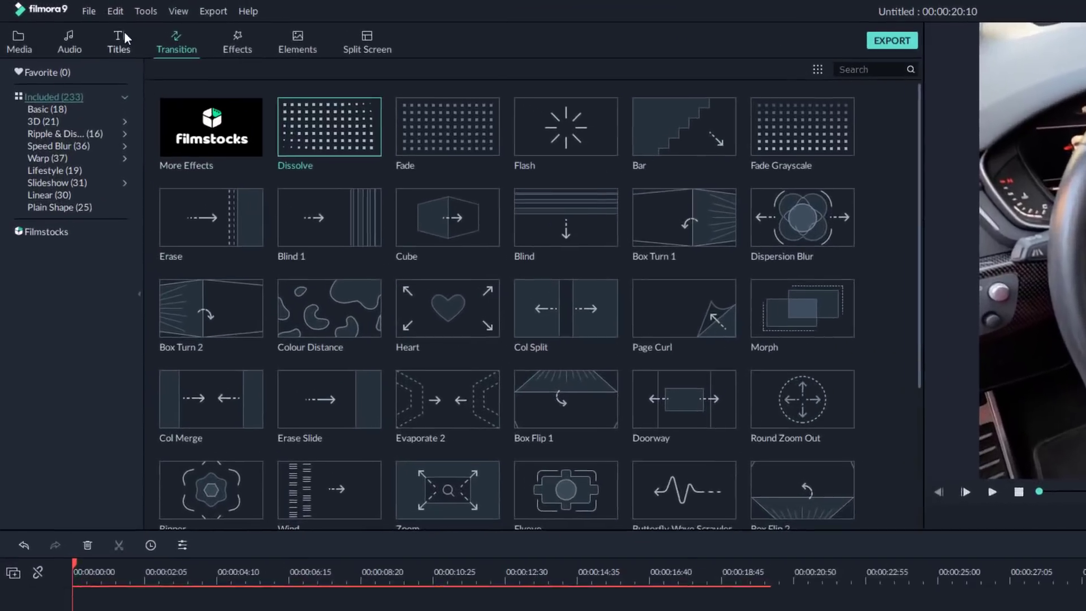
click(70, 25)
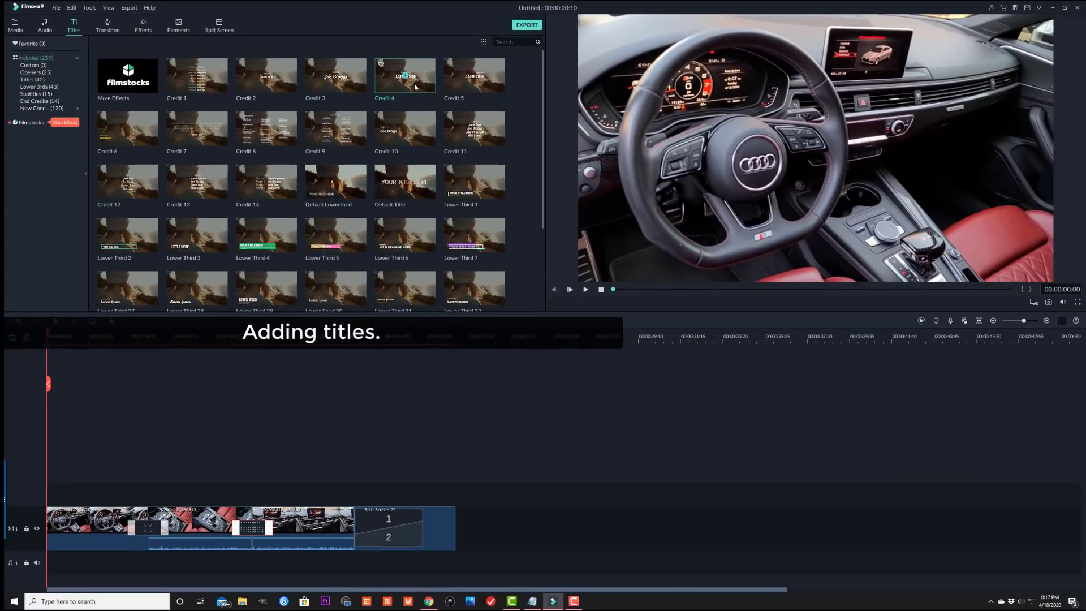
click(547, 106)
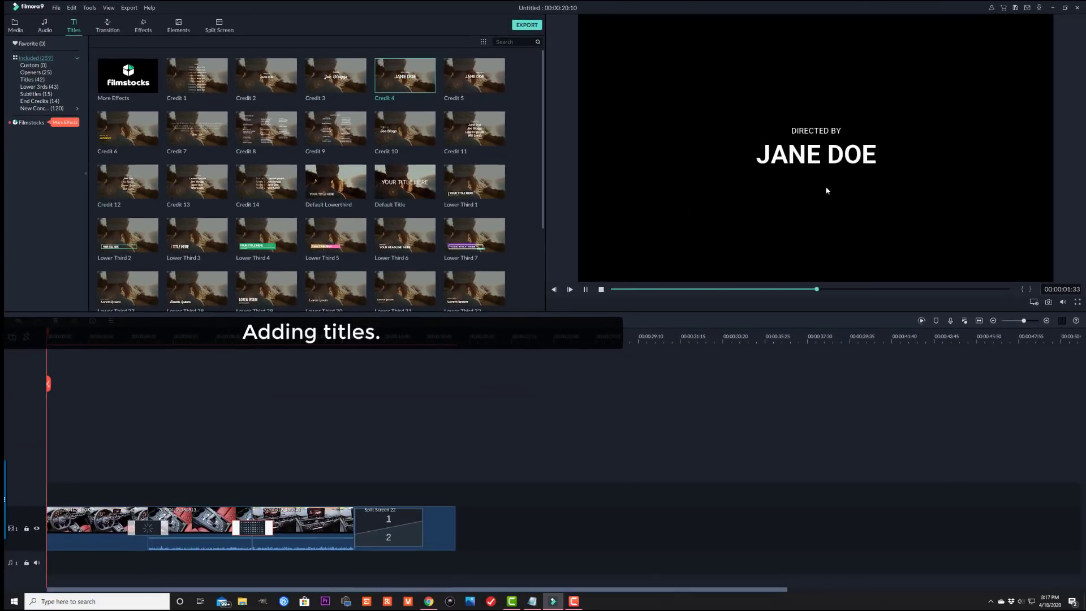
drag(405, 76, 92, 491)
click(64, 337)
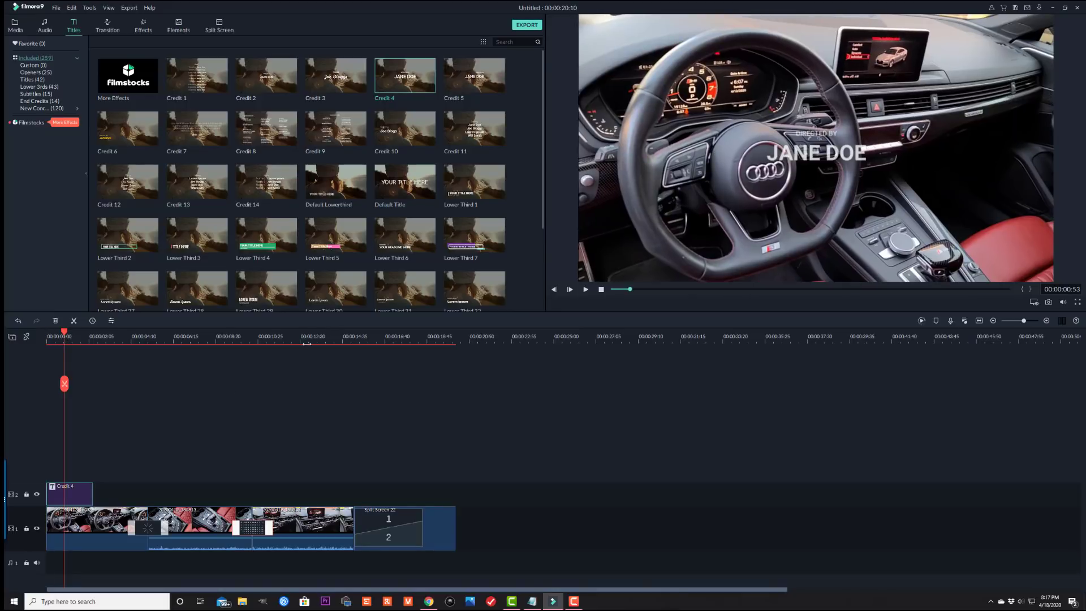
Replace the placeholder name in the Credit 4 title so that it reads "DIRECTED BY SAKITECH".
double_click(83, 498)
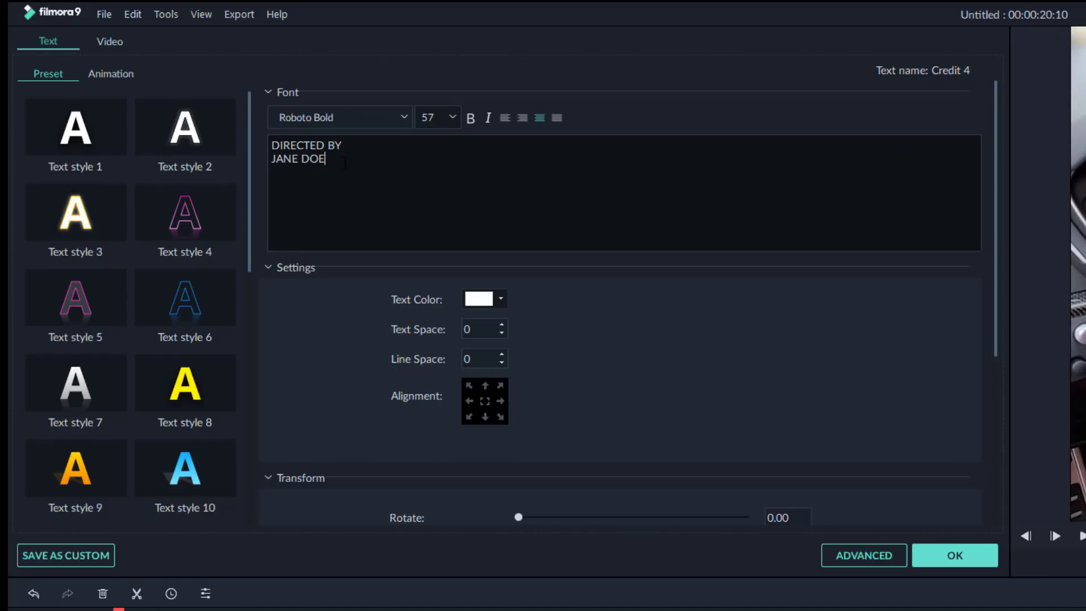
drag(347, 145, 260, 164)
click(325, 159)
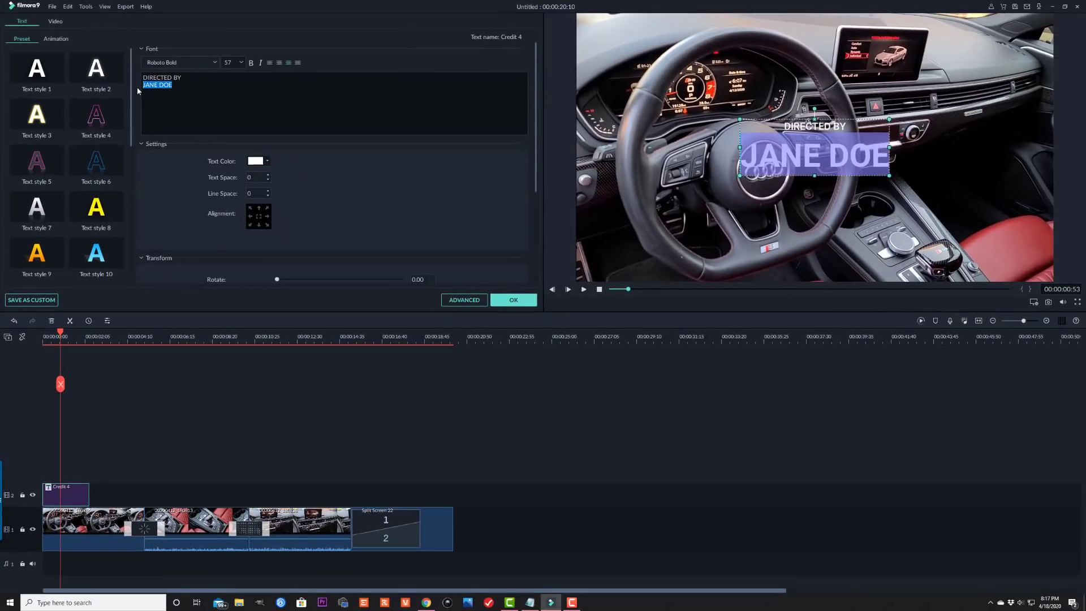
text(S)
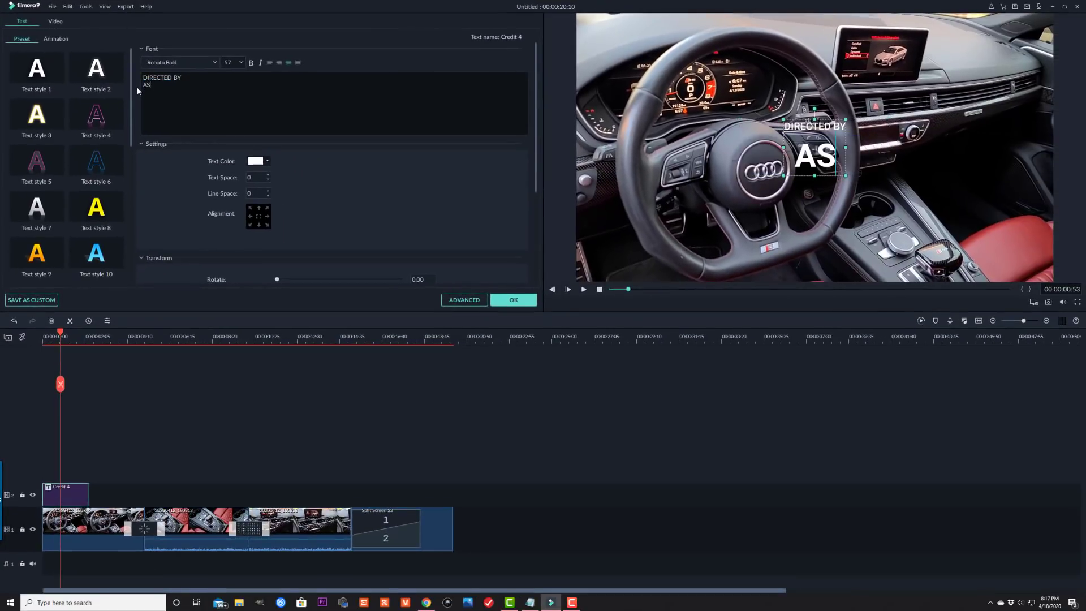
text(AKITECH)
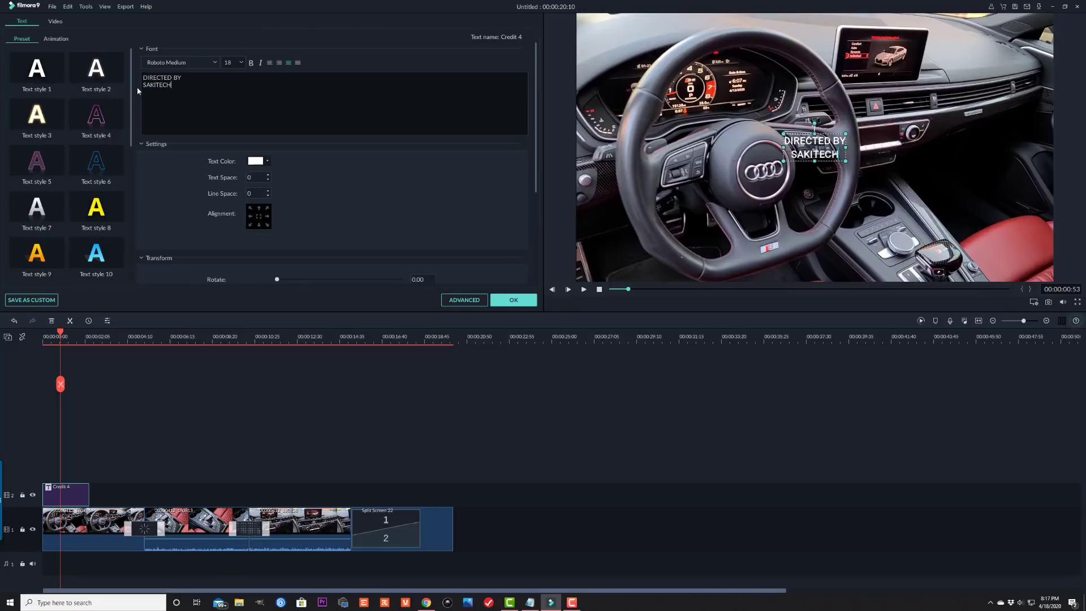
click(510, 299)
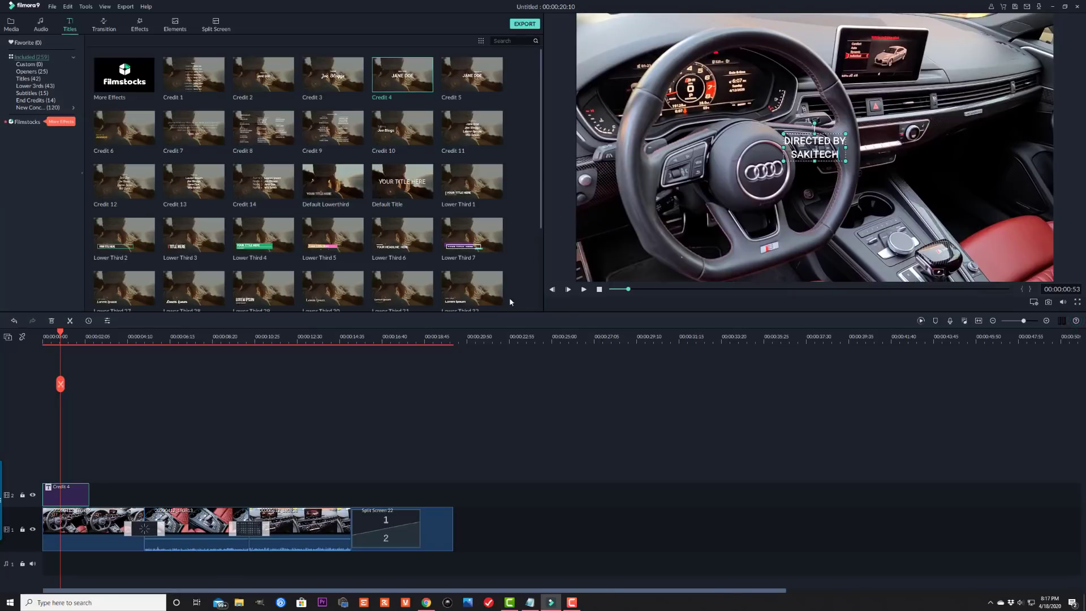
Format all text of the Credit 4 title in Roboto Condensed Italic at size 28.
double_click(71, 495)
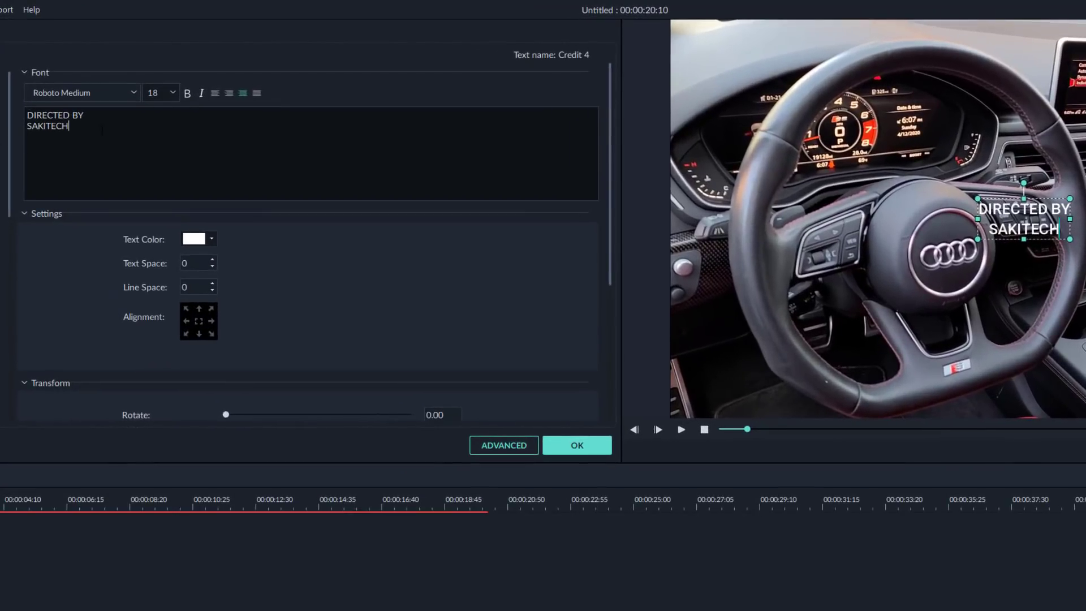
key(ctrl+a)
mouse_move(610, 263)
mouse_down()
mouse_move(596, 388)
mouse_move(591, 267)
mouse_move(604, 308)
mouse_move(599, 378)
mouse_move(594, 266)
mouse_up()
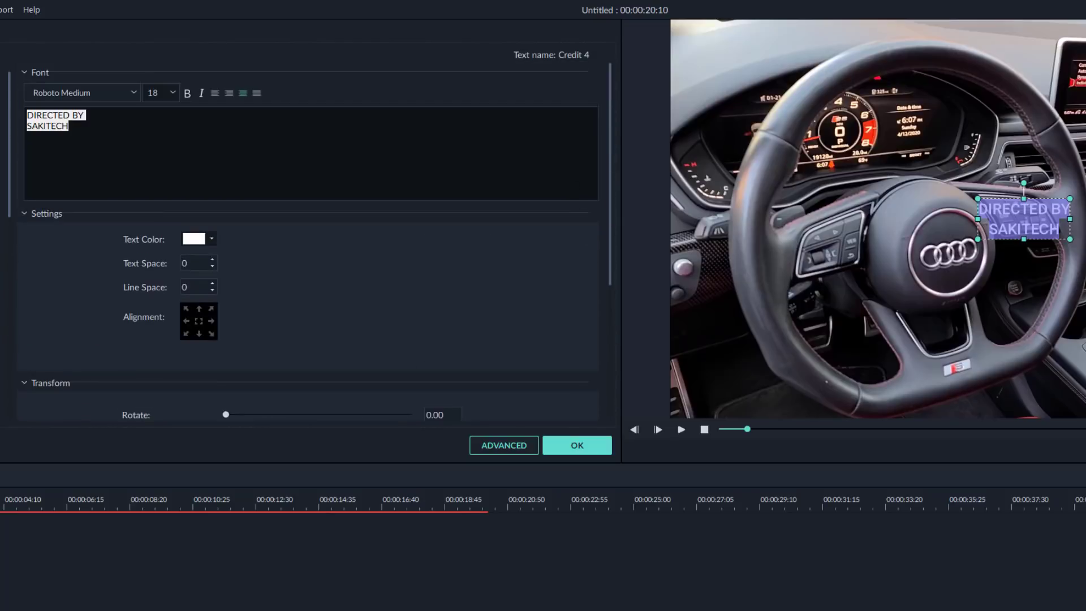
click(127, 91)
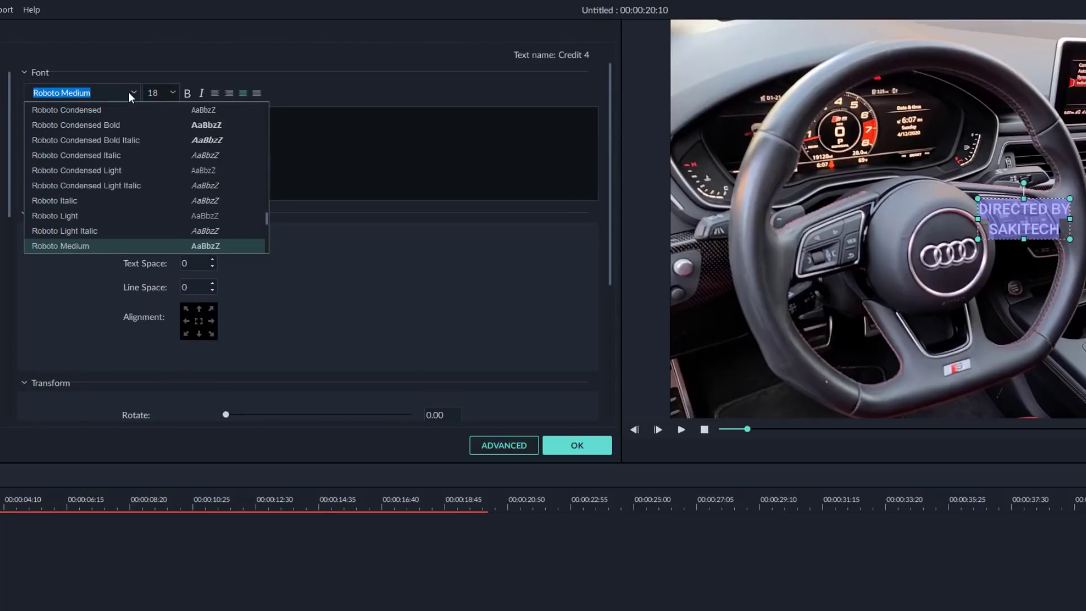
click(115, 157)
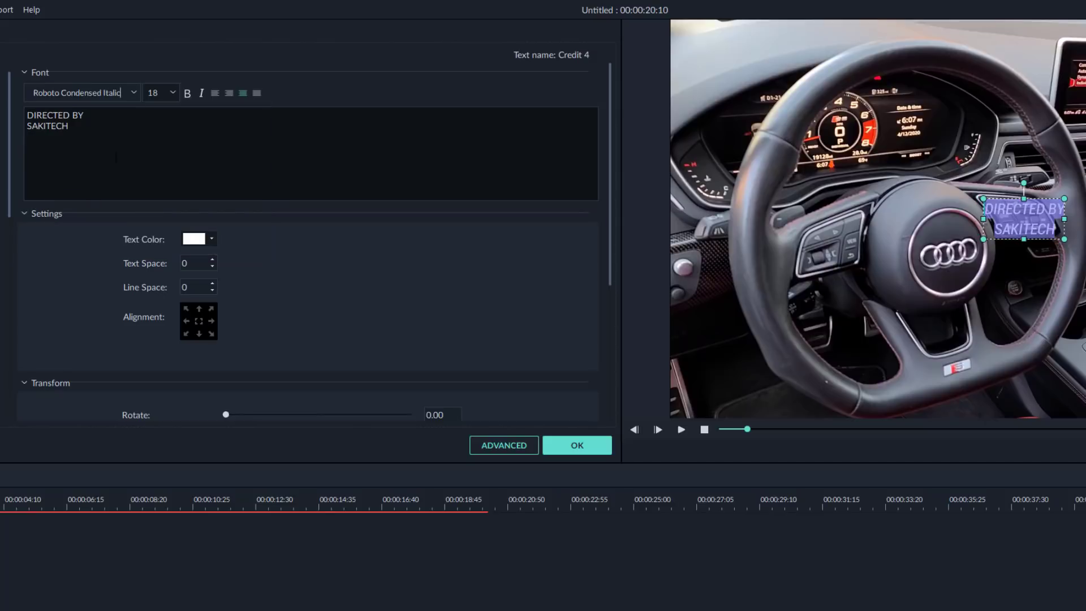
click(173, 92)
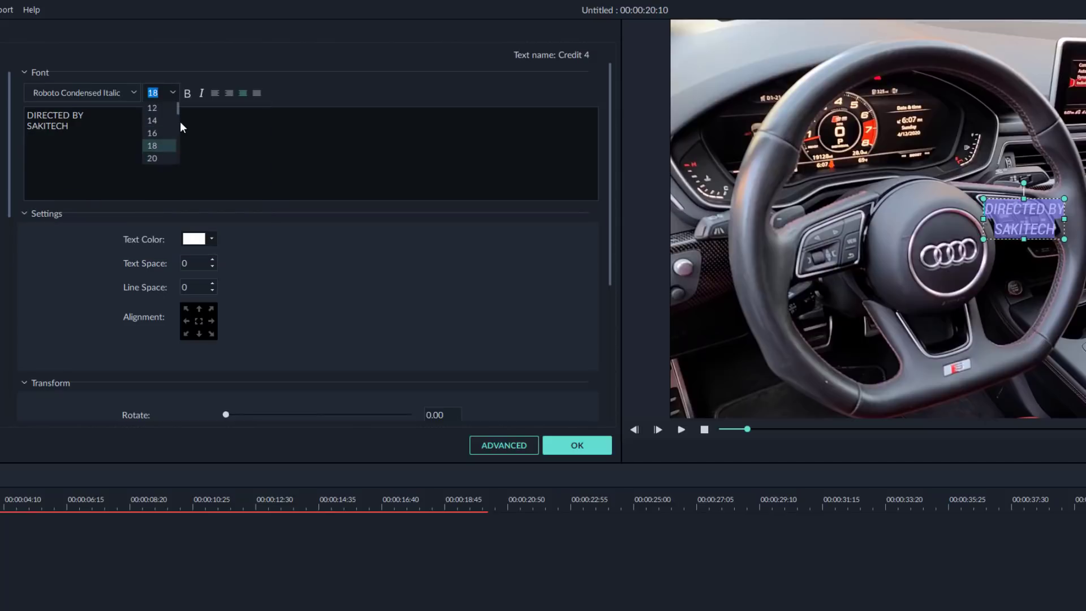
drag(179, 107, 179, 117)
click(161, 147)
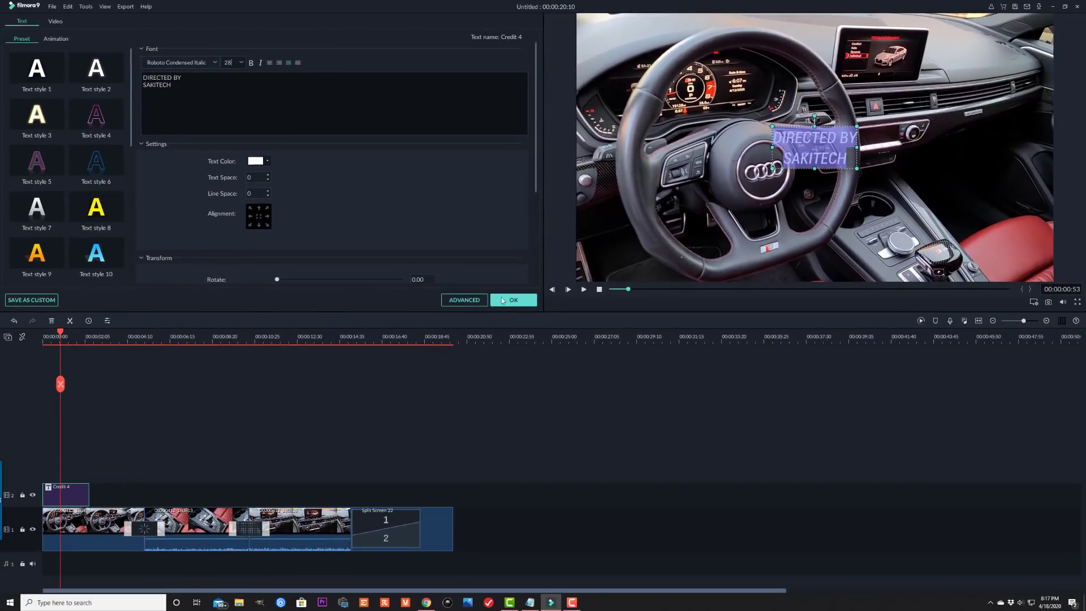
click(503, 301)
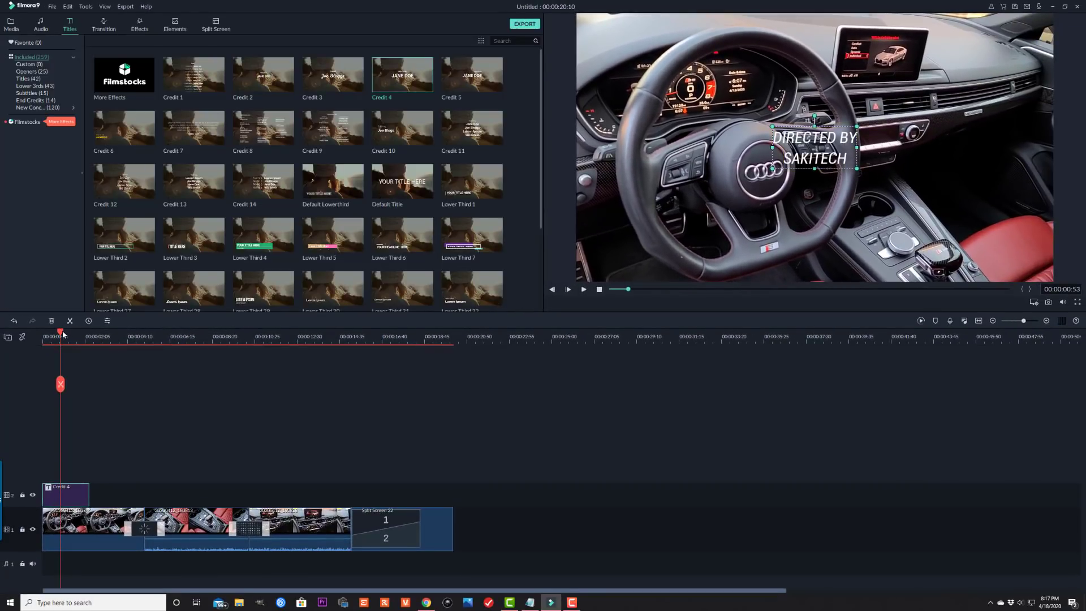
Play the video from the beginning to review the title over the first clip.
drag(64, 334, 44, 334)
click(584, 289)
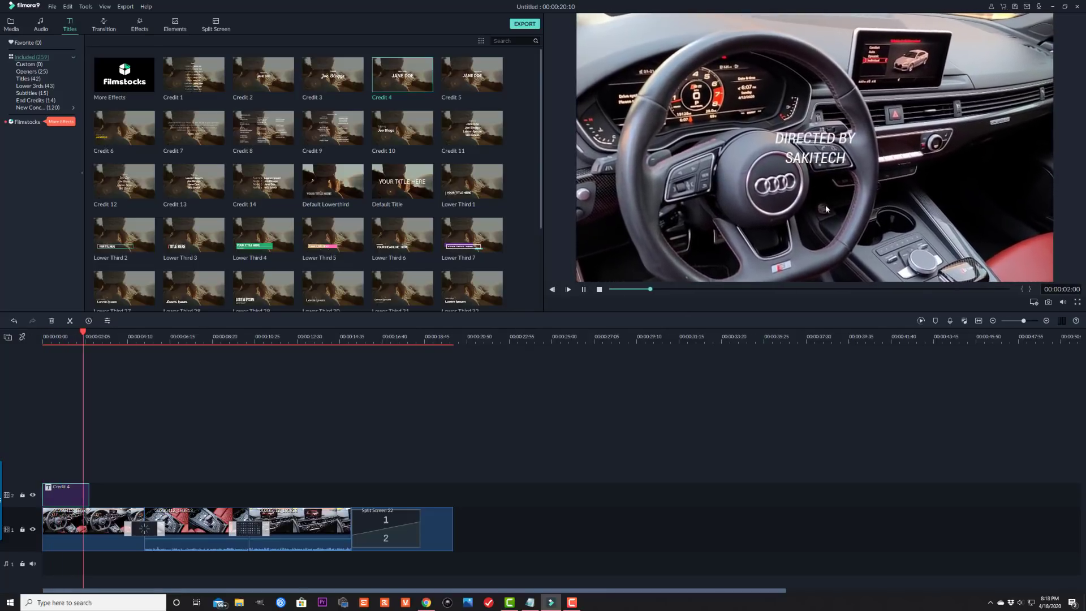
key(space)
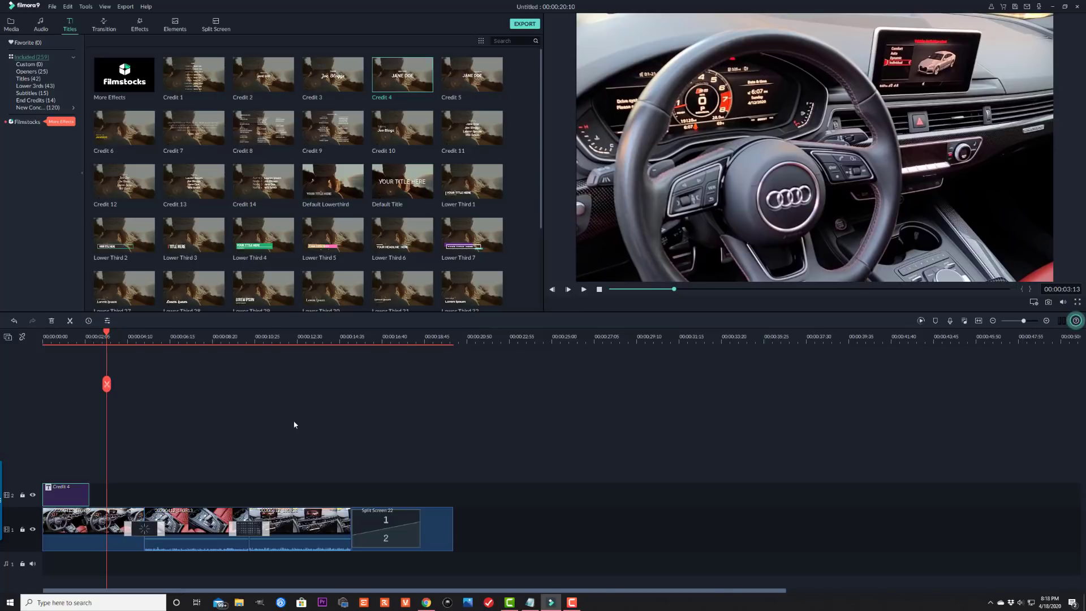
Try moving the third clip behind the split screen, and put it back between the second clip and the split screen.
click(284, 514)
drag(293, 531, 497, 531)
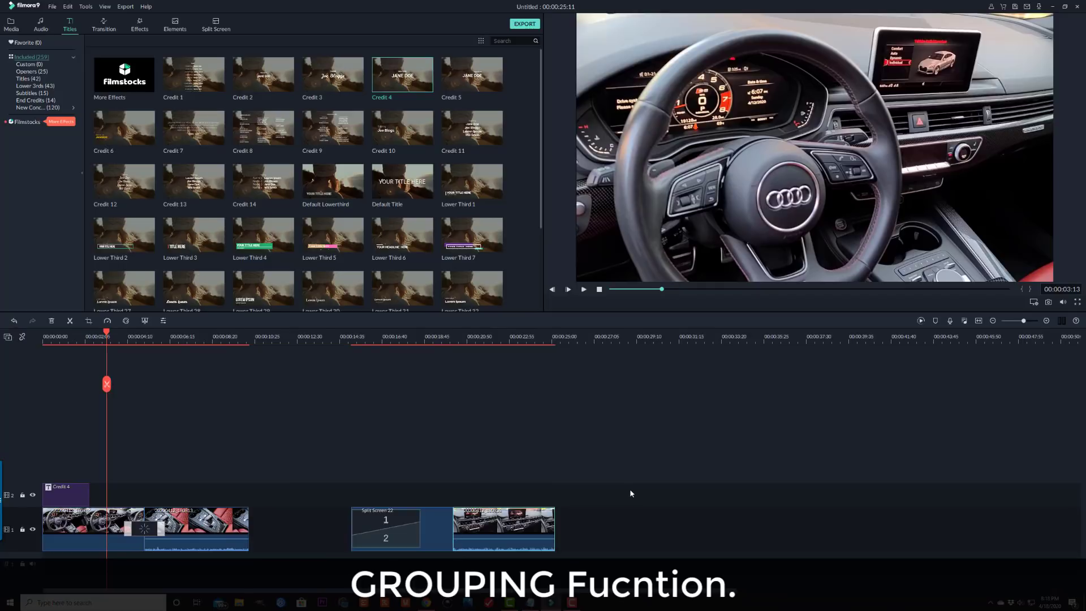
drag(481, 529, 273, 514)
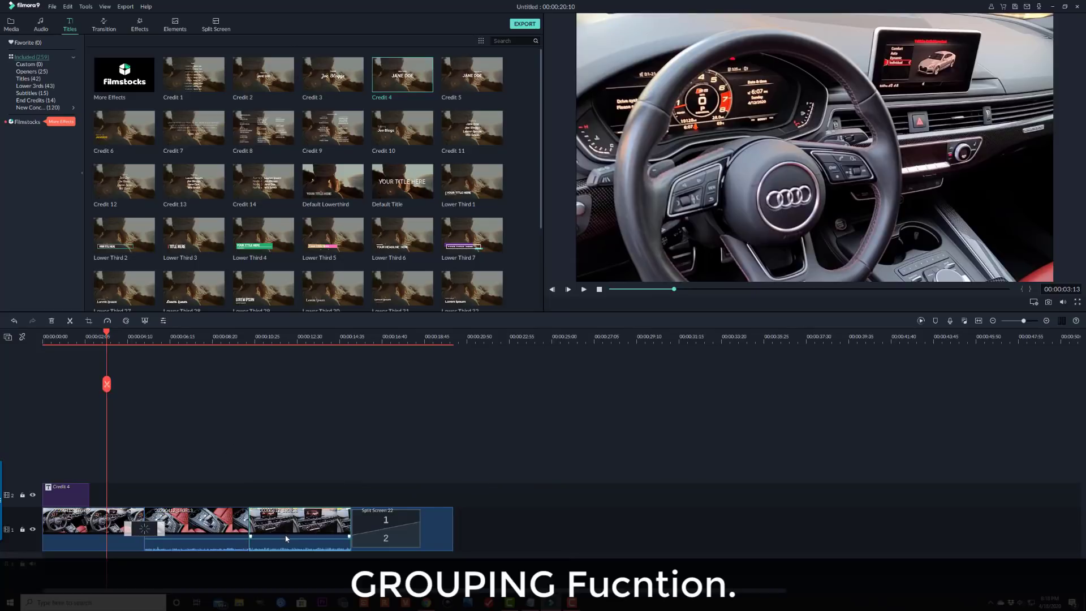
Group the Credit 4 title with the three video clips before the split screen.
drag(293, 561, 63, 428)
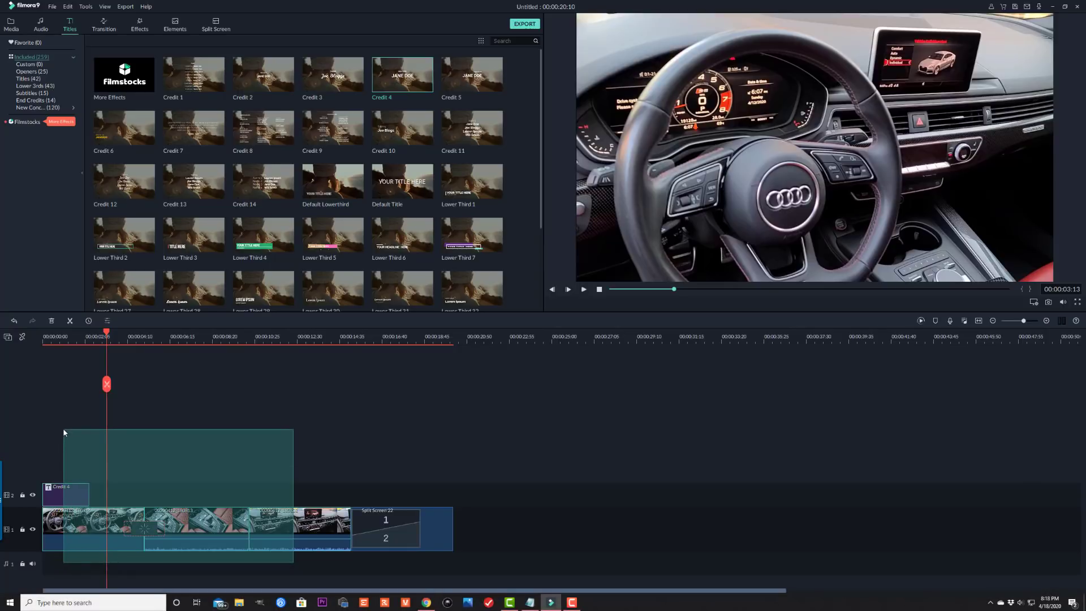
mouse_move(63, 427)
mouse_down()
mouse_move(211, 572)
mouse_move(144, 479)
mouse_move(68, 419)
mouse_up()
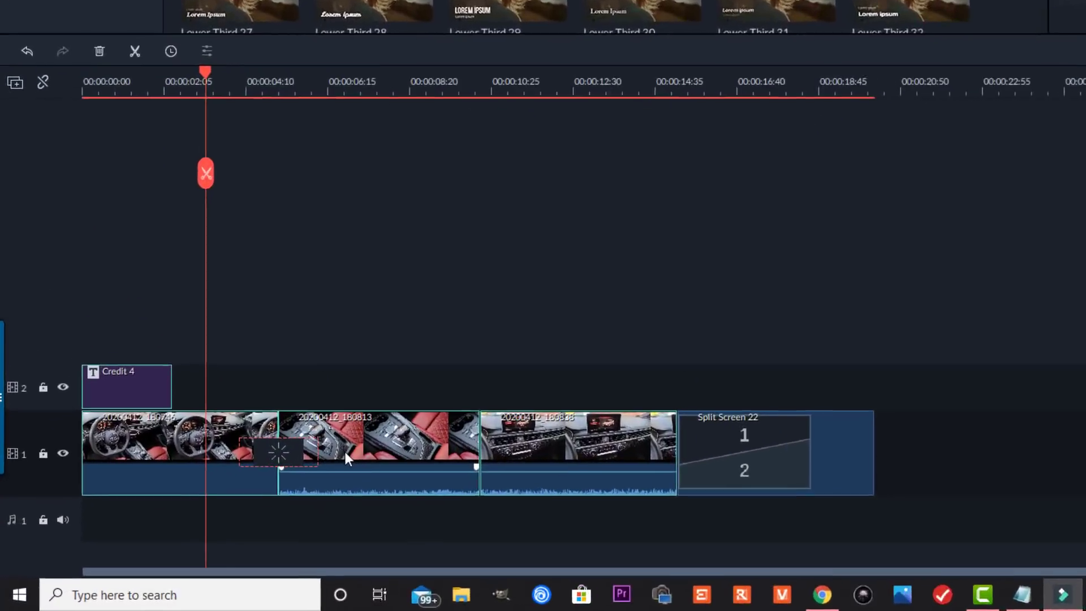
right_click(179, 528)
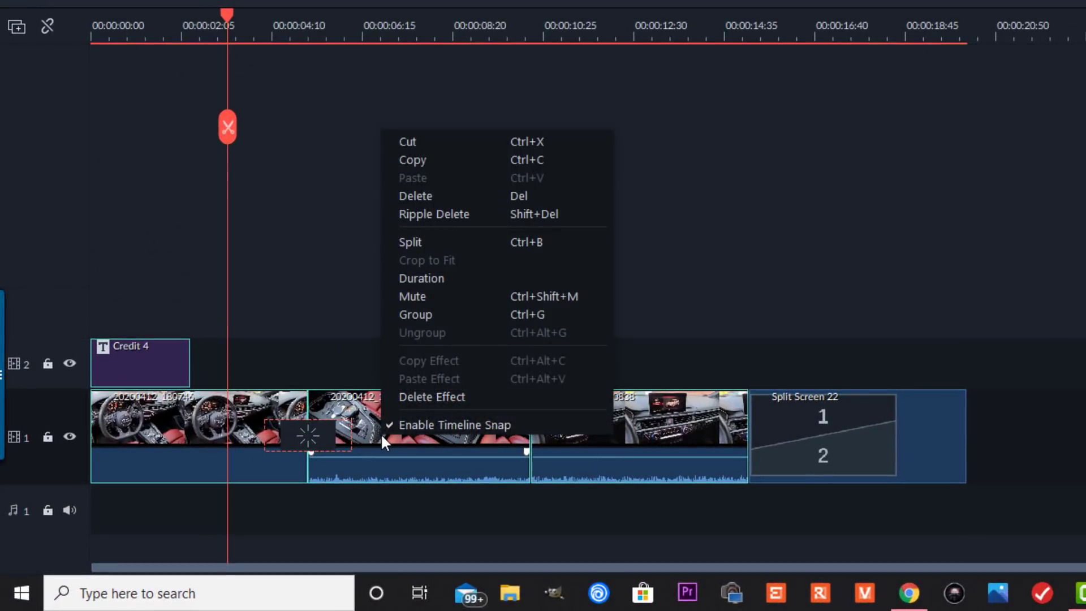
click(454, 314)
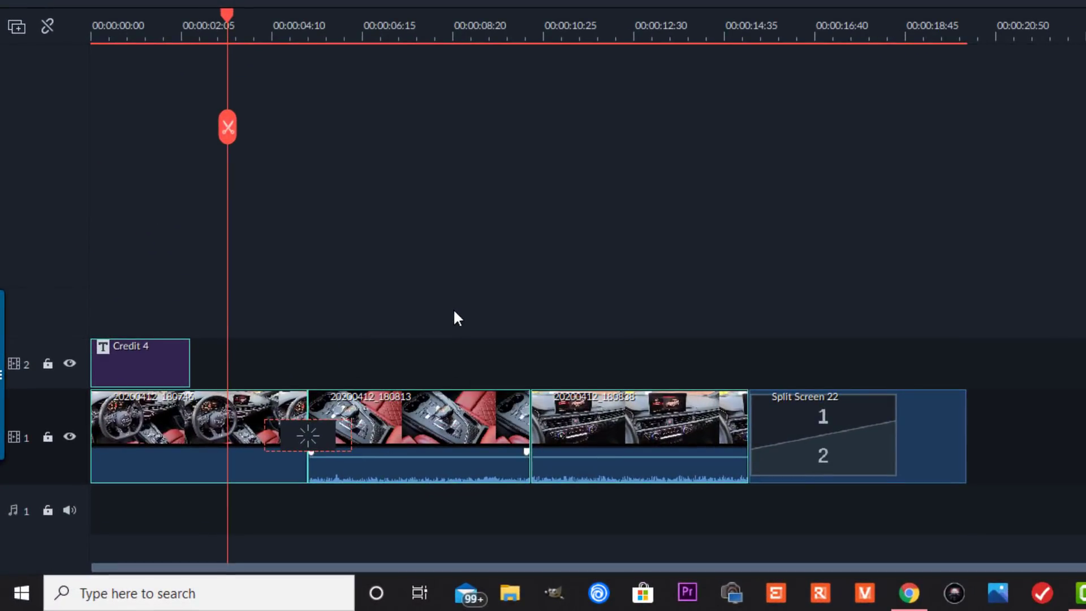
Try moving the grouped title and clips behind the split screen, and put them back at the start of the timeline.
drag(659, 522, 538, 502)
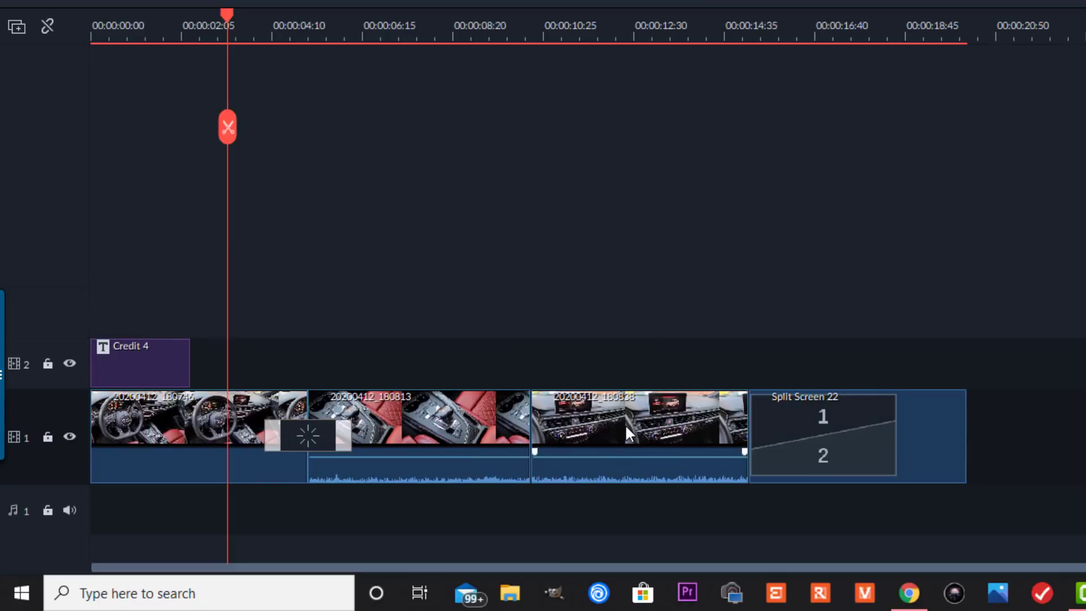
click(626, 428)
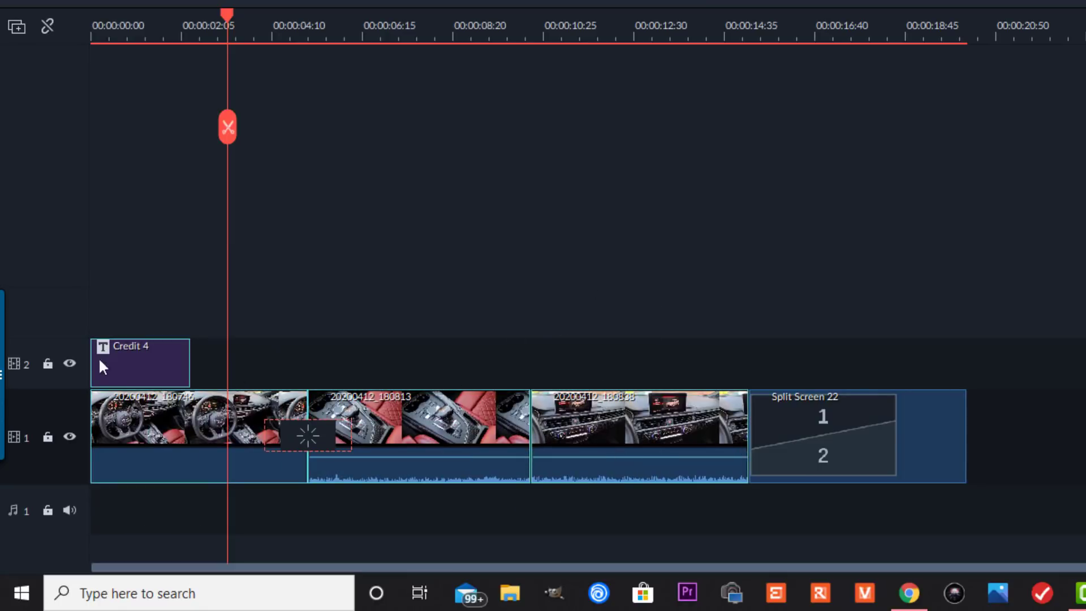
drag(608, 409, 718, 517)
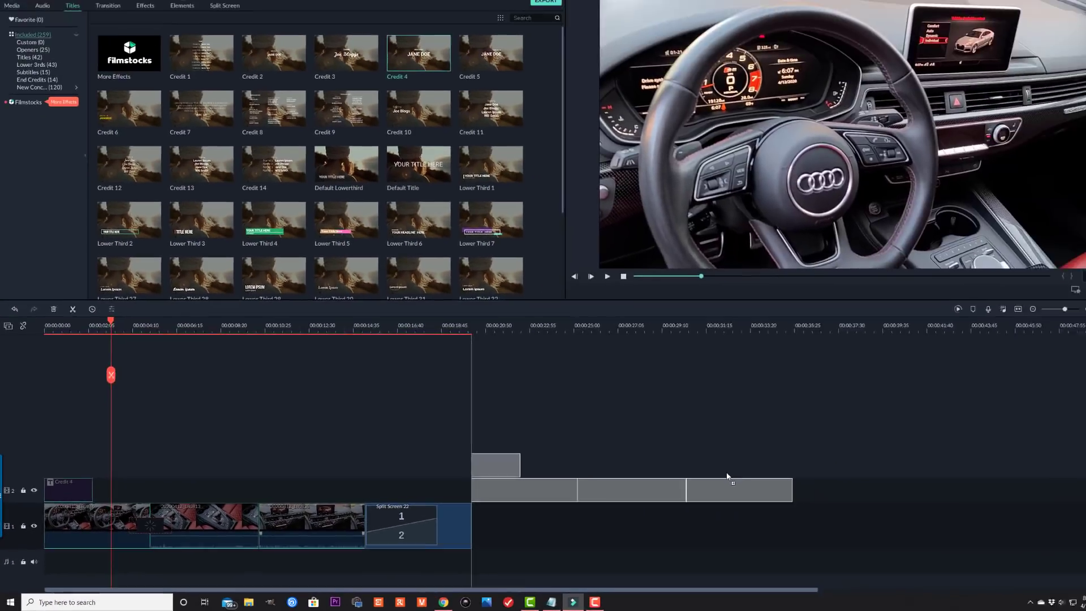
drag(485, 439, 681, 556)
drag(696, 501, 245, 541)
drag(64, 436, 266, 456)
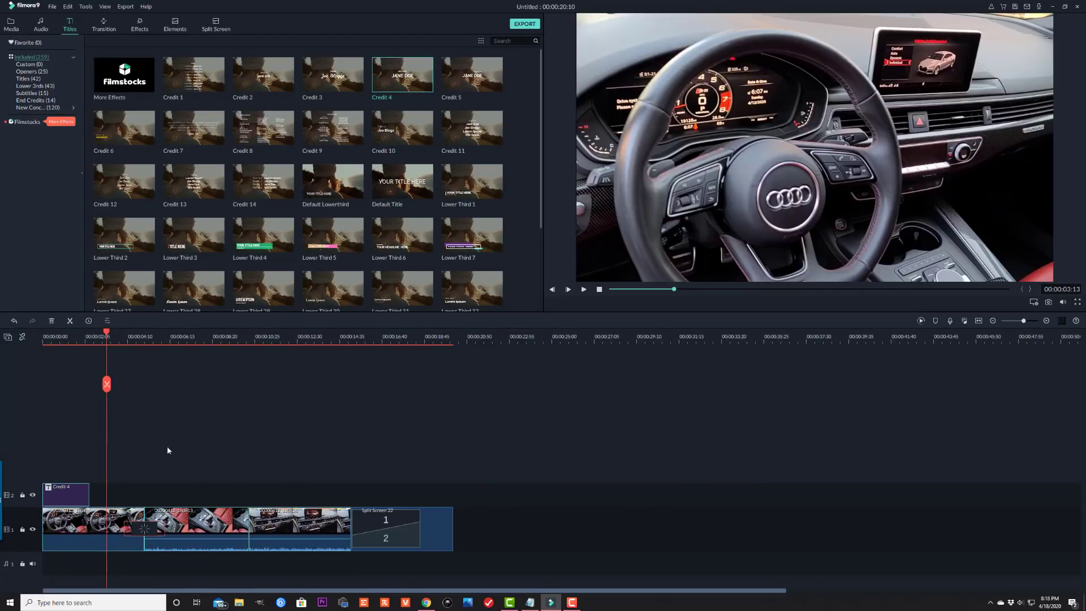
Ungroup the Credit 4 title and the three video clips.
drag(290, 526, 215, 492)
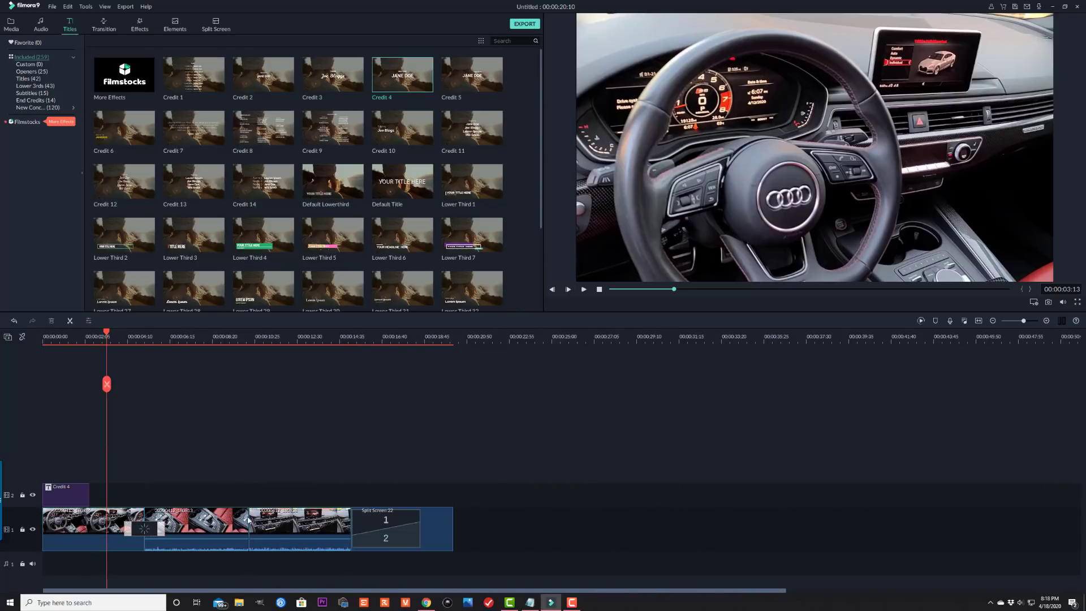
right_click(289, 528)
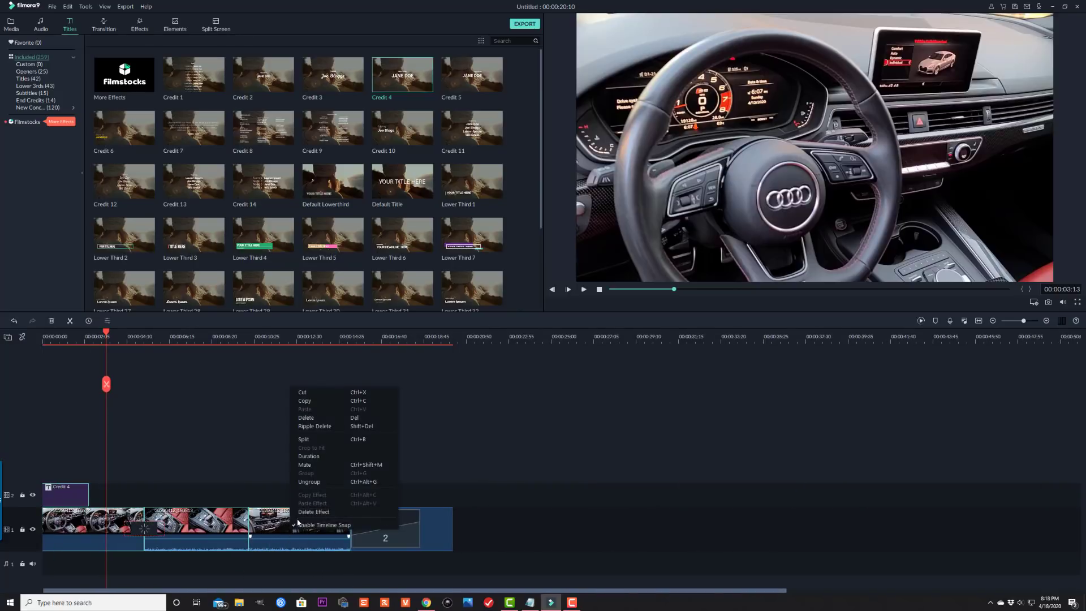
click(320, 483)
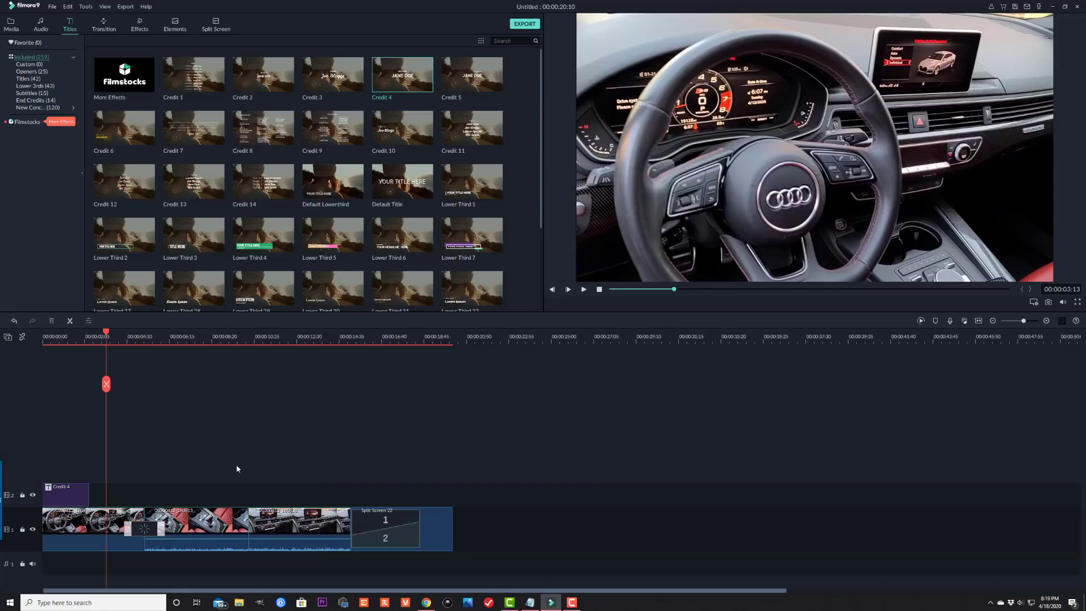
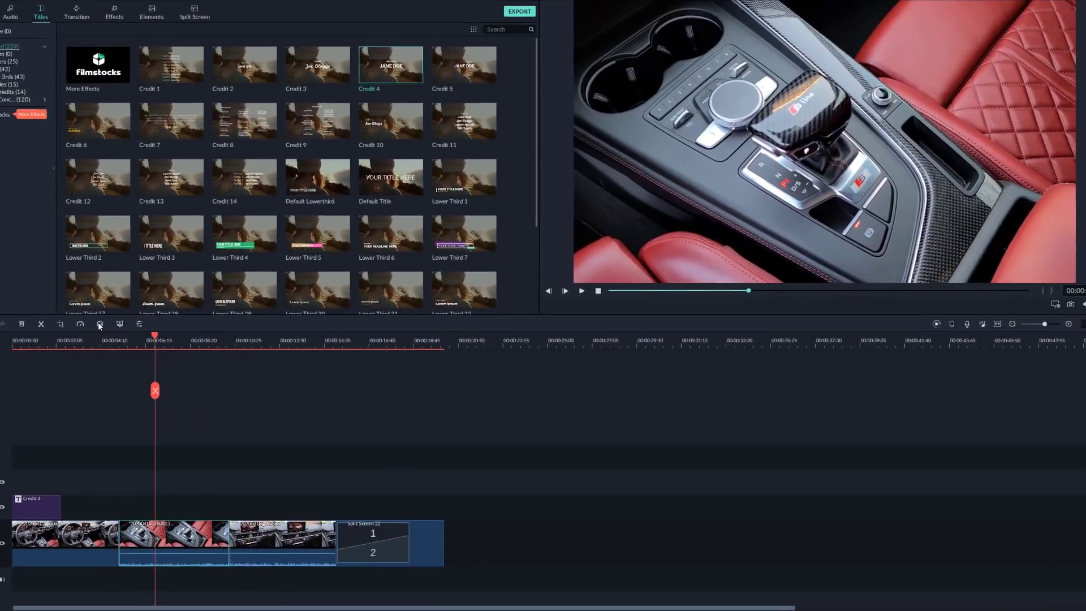
Open Advanced Color Correction for the second clip and set the white balance temperature to -4.56 and the tint to 6.25.
click(264, 306)
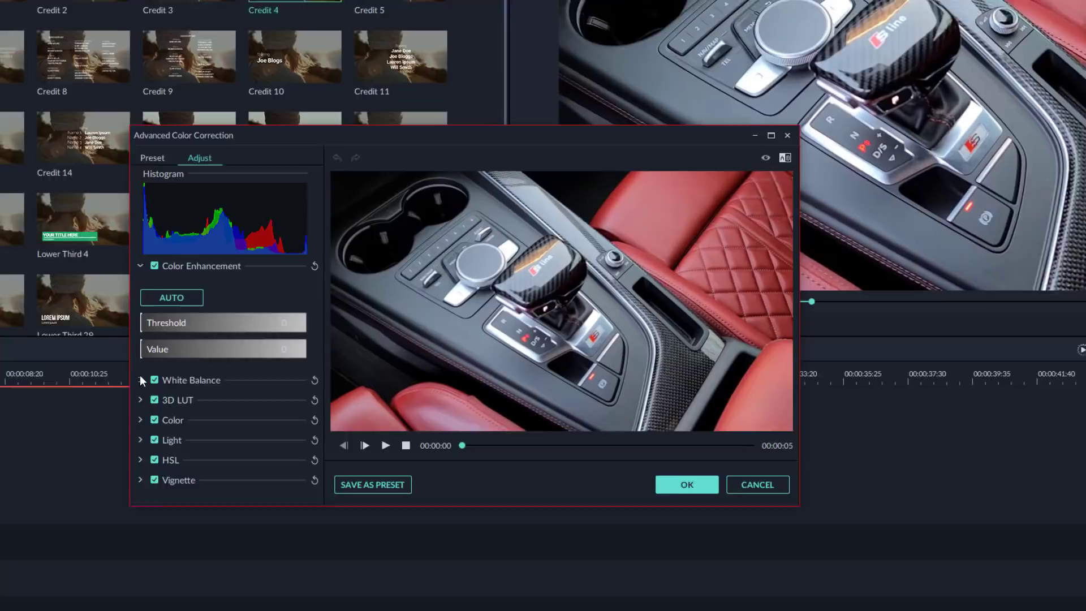
click(145, 379)
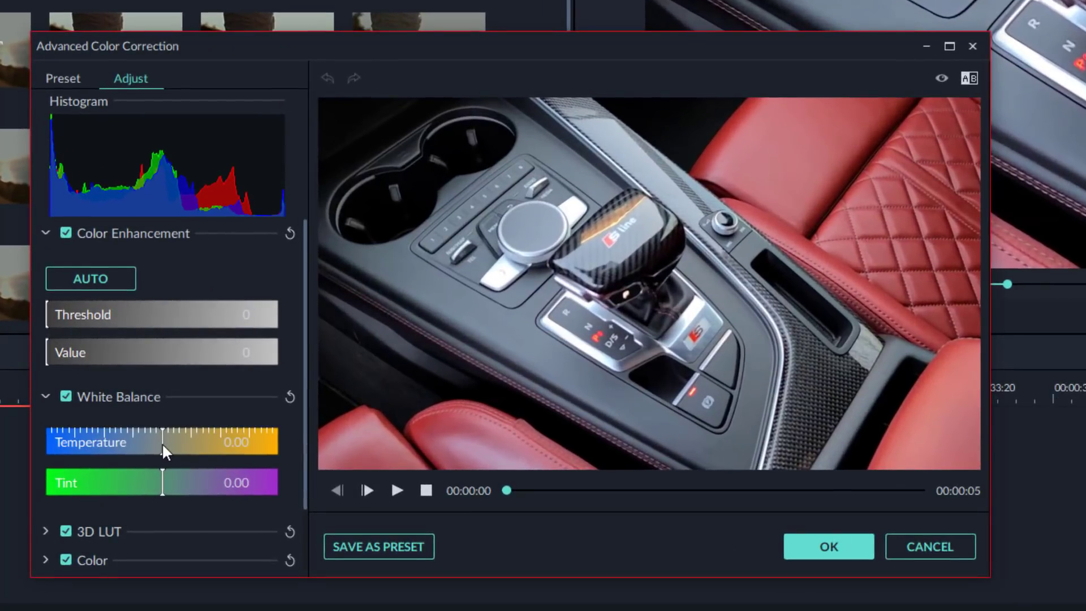
drag(162, 443, 121, 461)
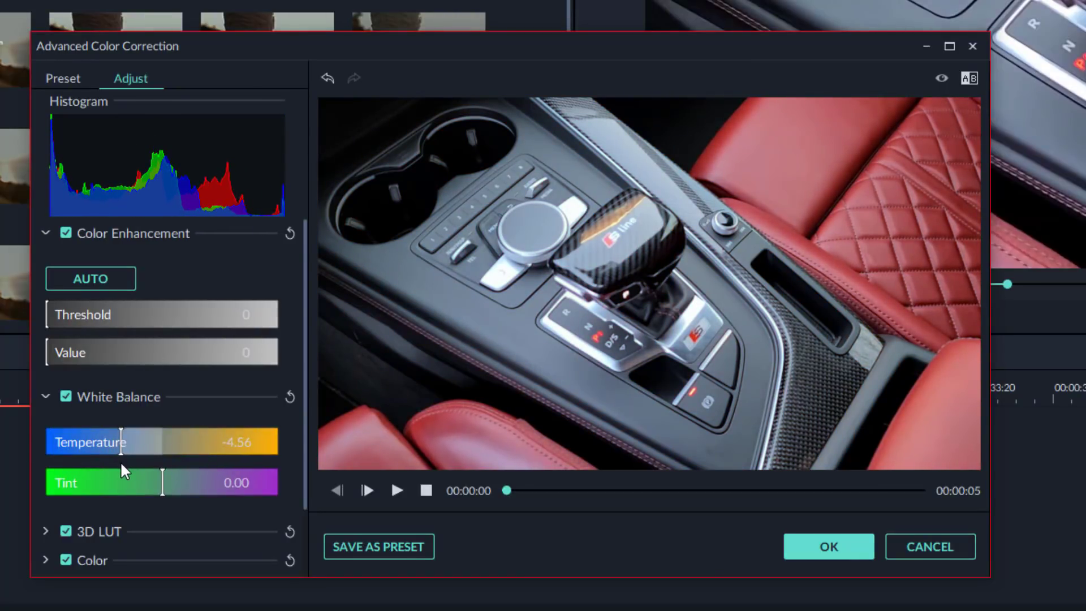
drag(163, 494, 208, 481)
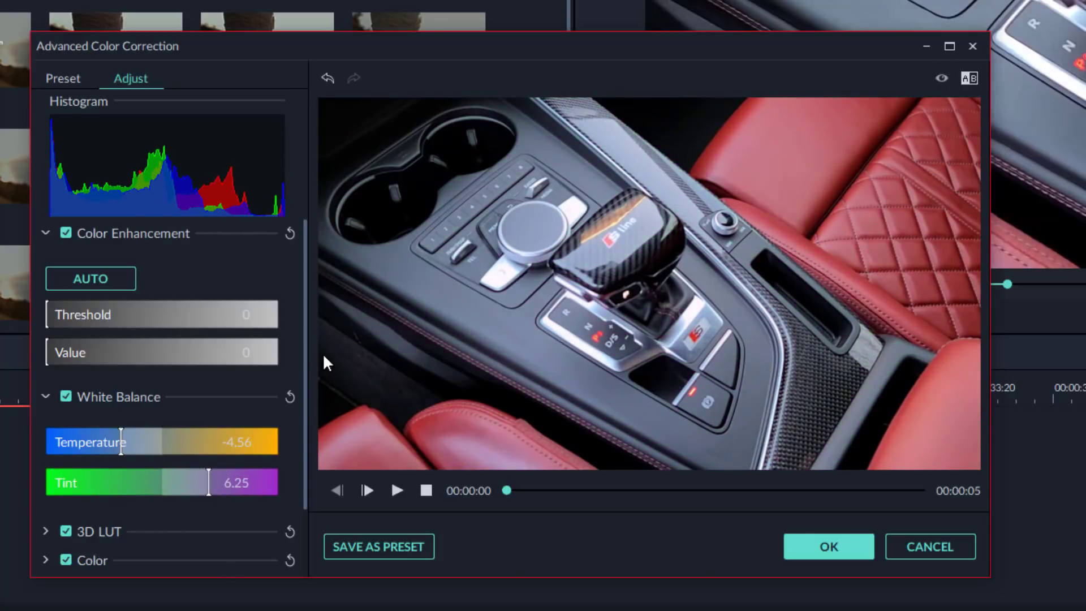
click(46, 396)
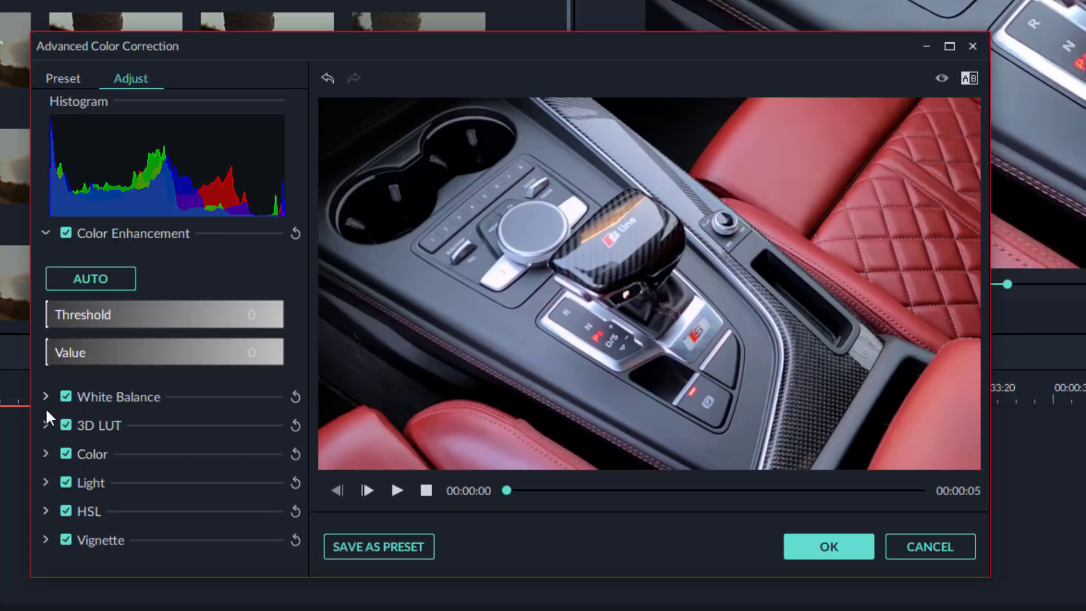
Apply the Batman 3D LUT to the second clip's color correction.
click(46, 425)
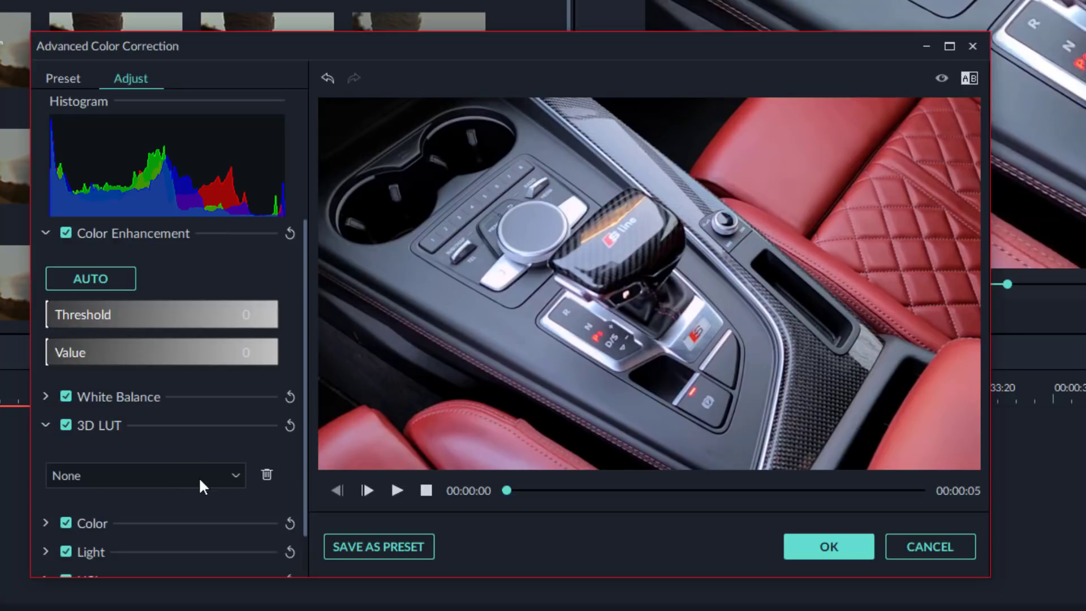
click(233, 475)
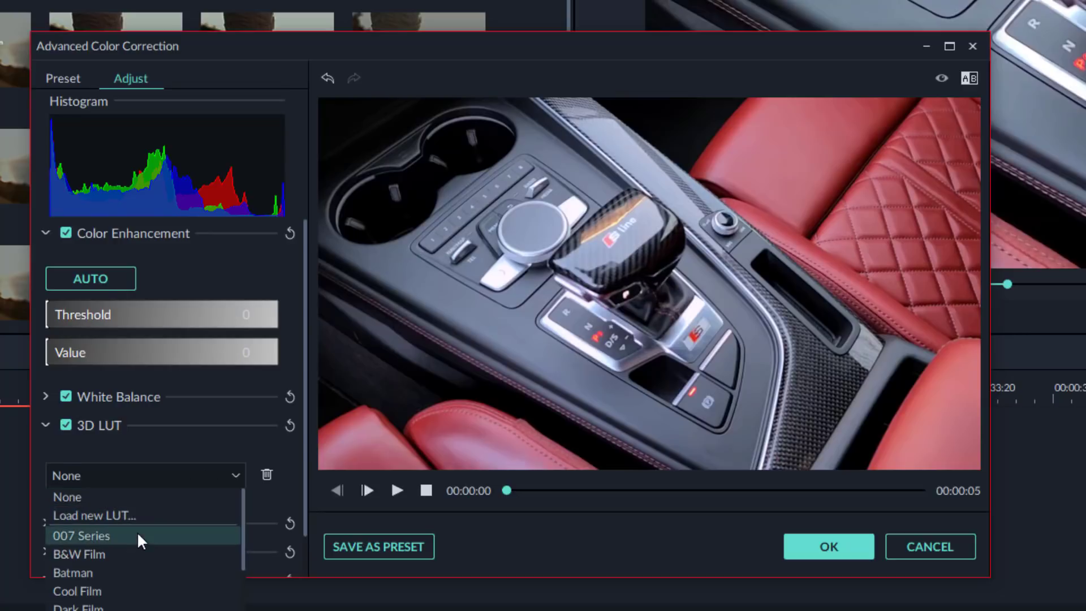
click(130, 574)
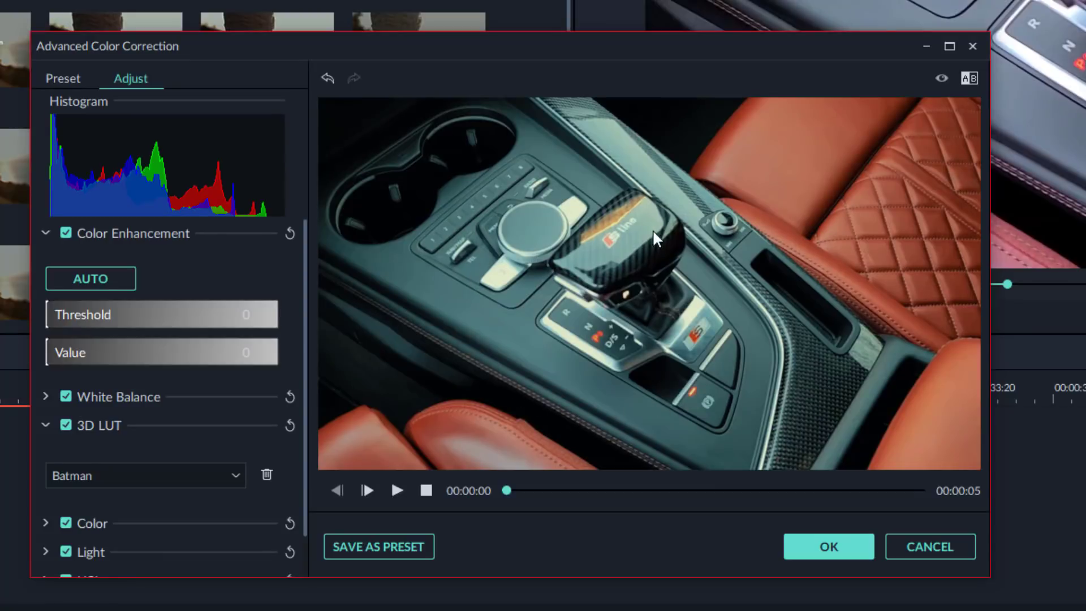
click(46, 425)
Examine the Color and Light adjustments available for the second clip.
click(47, 454)
scroll(287, 447, down, 5)
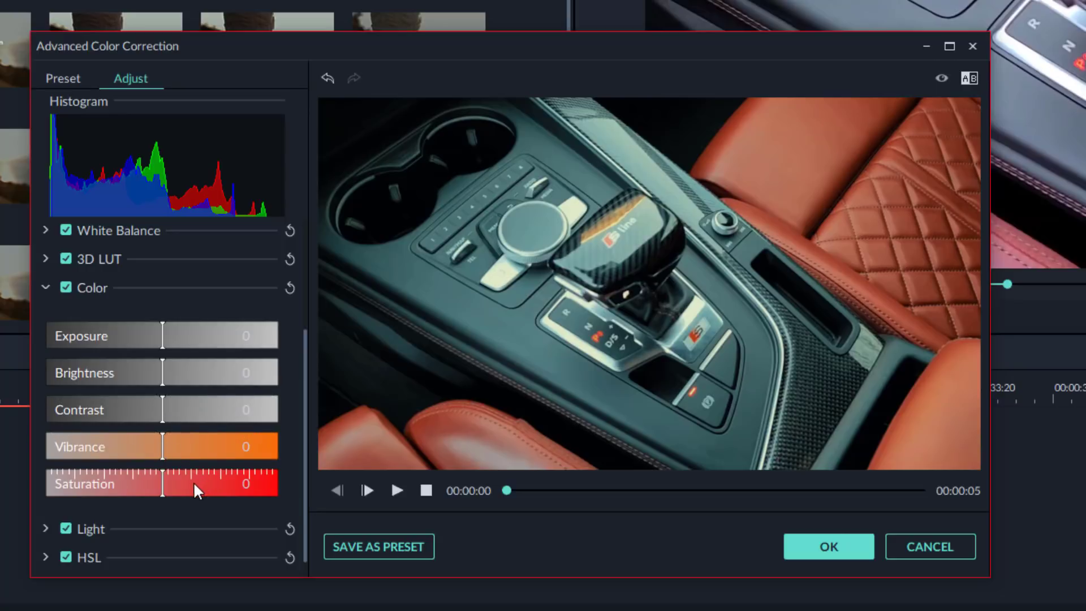
mouse_move(161, 336)
mouse_down()
mouse_move(246, 338)
mouse_move(80, 354)
mouse_move(209, 345)
mouse_move(161, 349)
mouse_up()
click(46, 287)
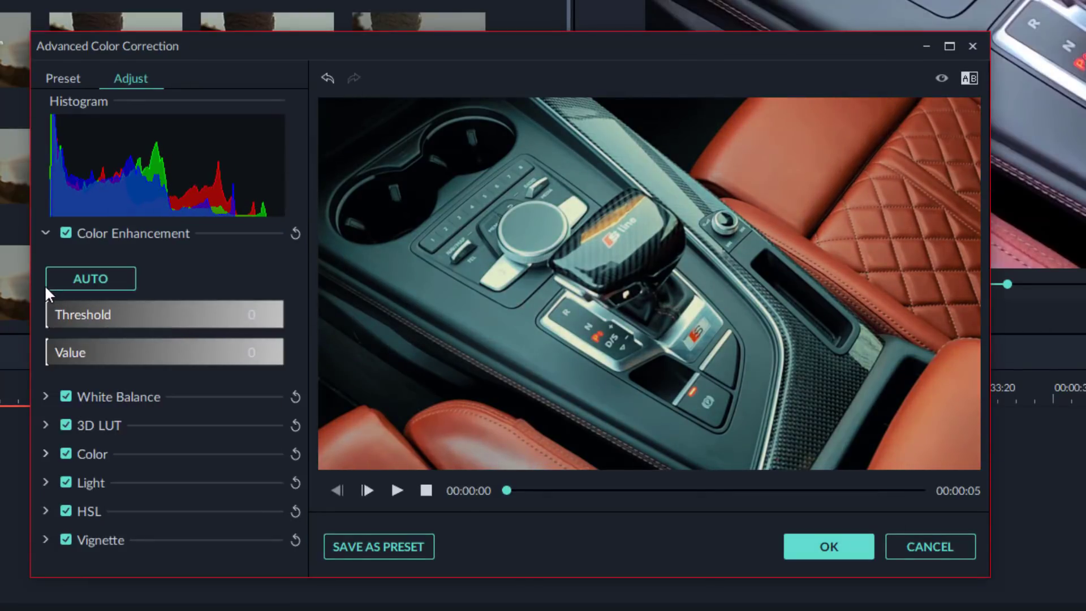
click(49, 484)
scroll(160, 451, down, 3)
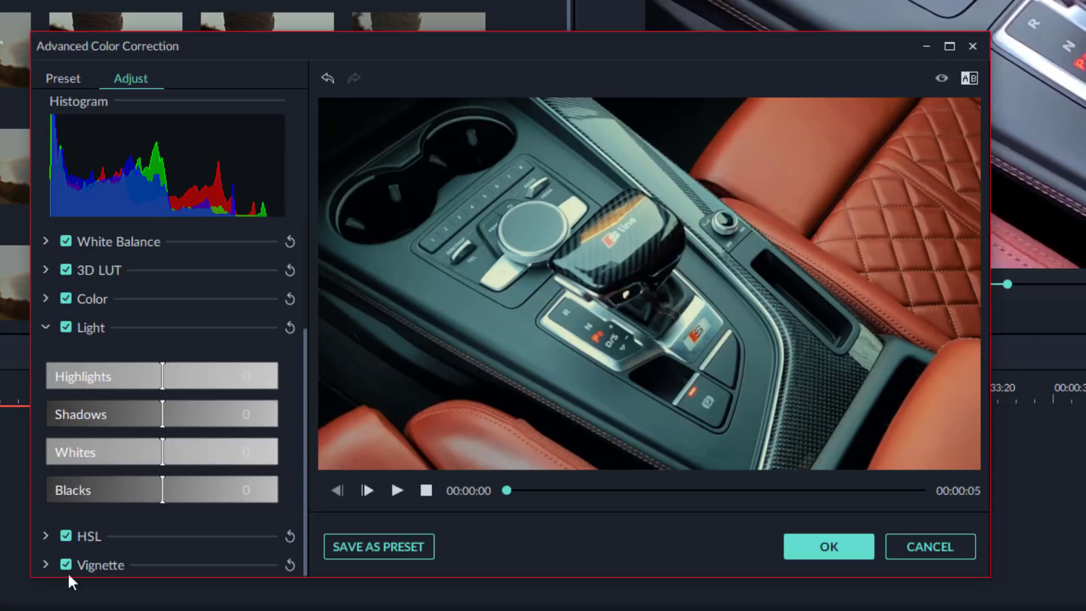
Lower the vignette amount to darken the edges of the second clip.
click(45, 564)
scroll(261, 491, down, 3)
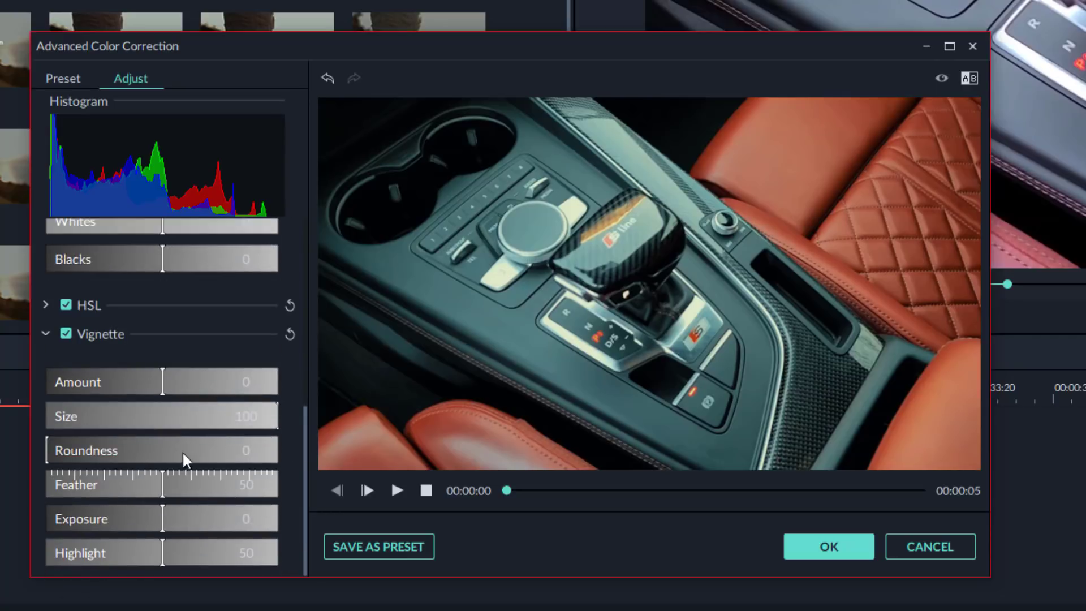
click(162, 380)
drag(161, 381, 108, 388)
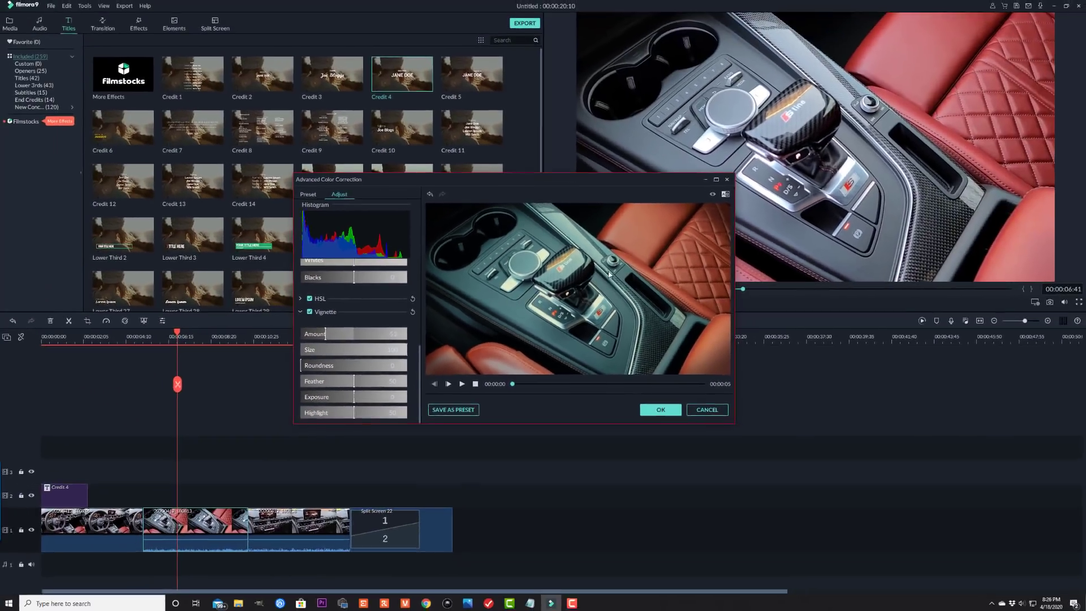
Apply the color correction to the second clip and compare its look with the uncorrected first clip in the preview.
drag(610, 180, 518, 187)
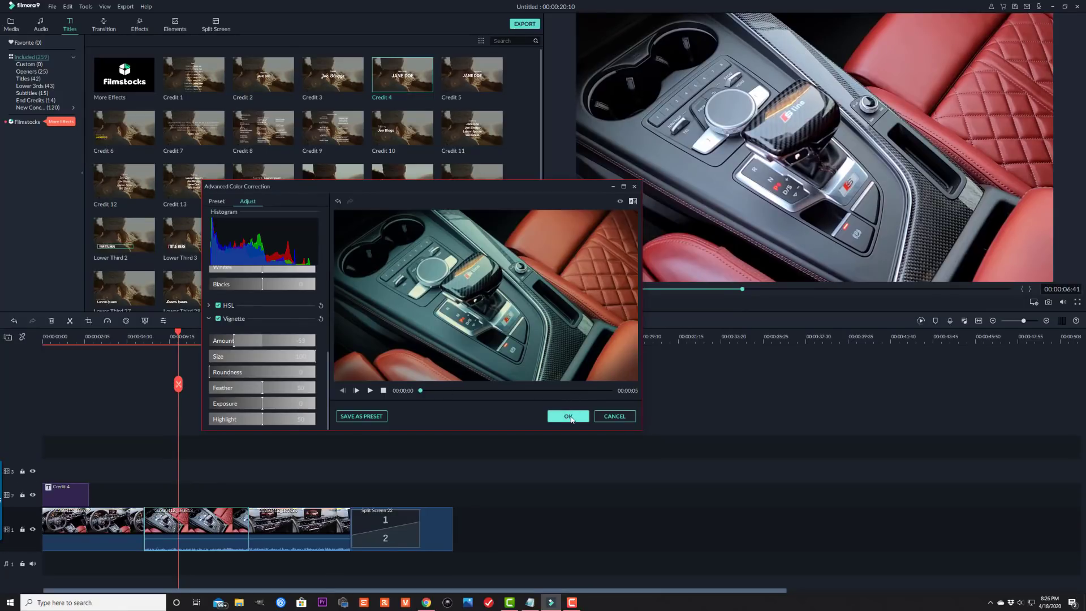
click(569, 417)
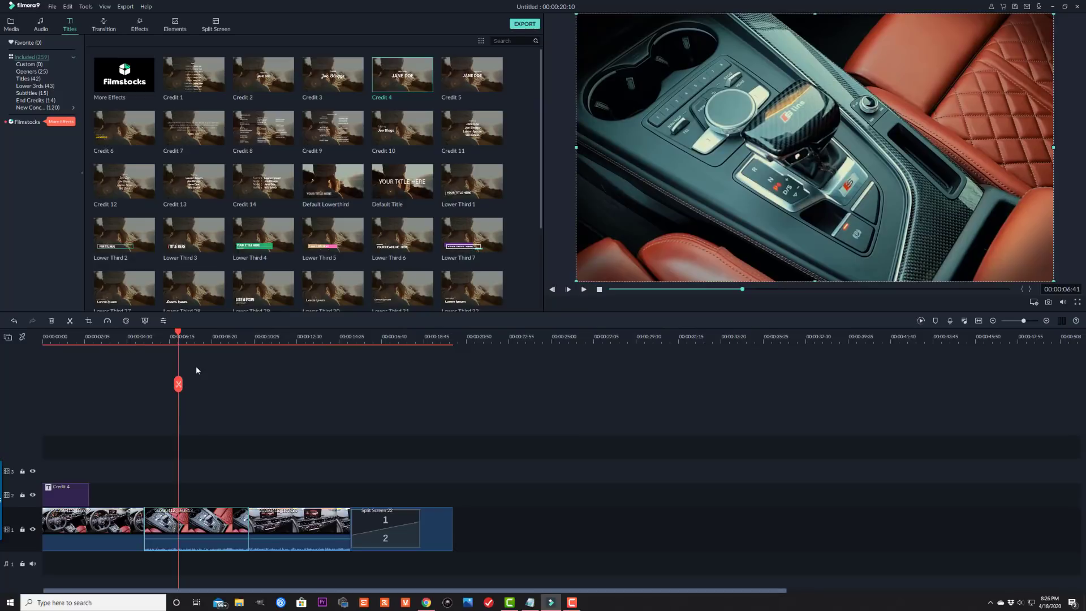
click(125, 337)
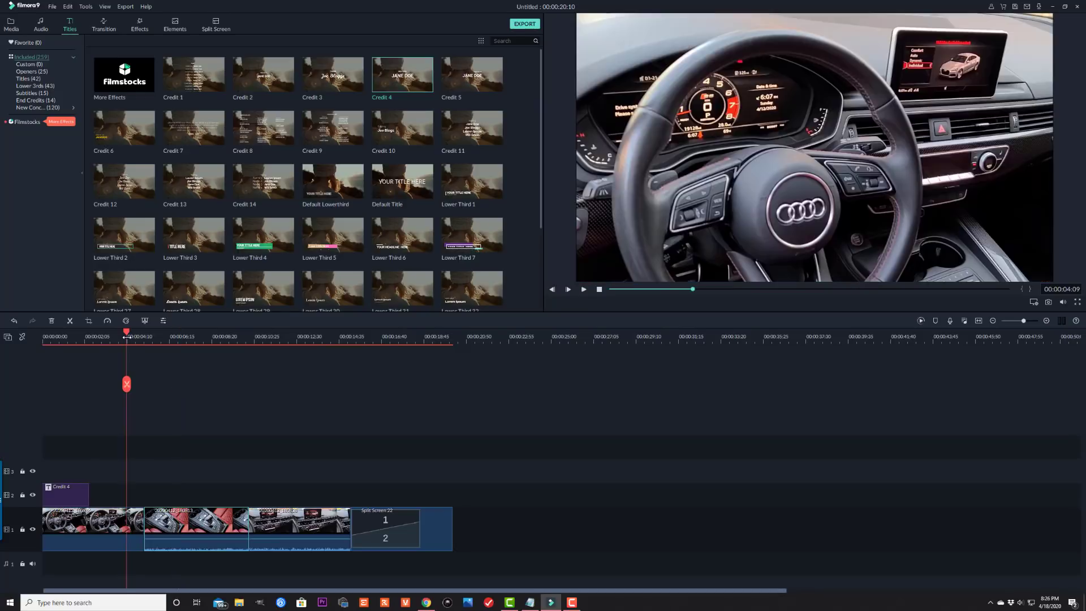
click(158, 337)
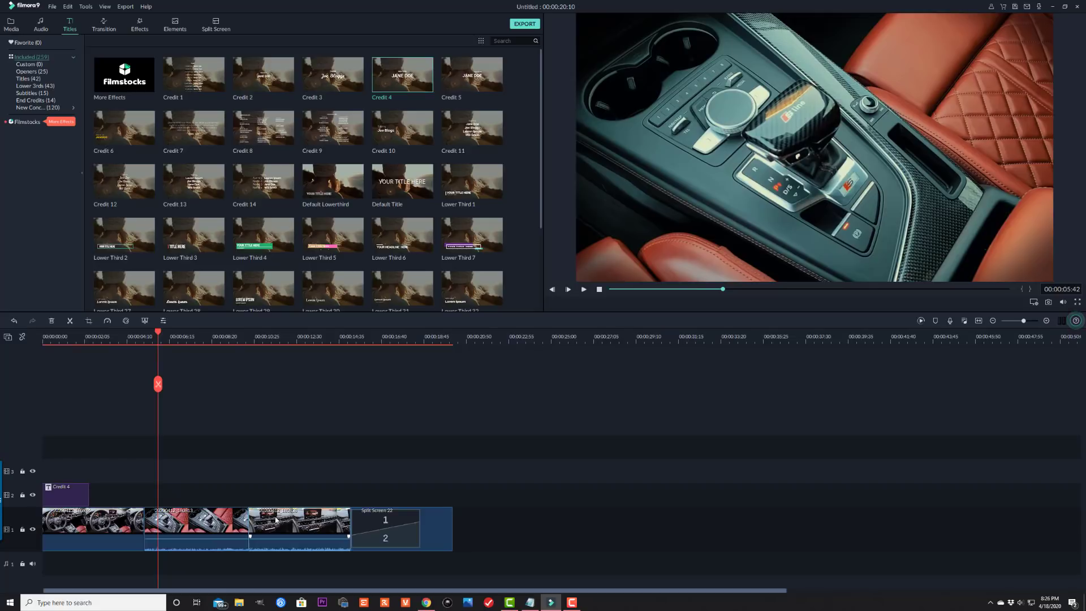
Color-correct the third clip with the Batman 3D LUT and apply the correction.
click(126, 321)
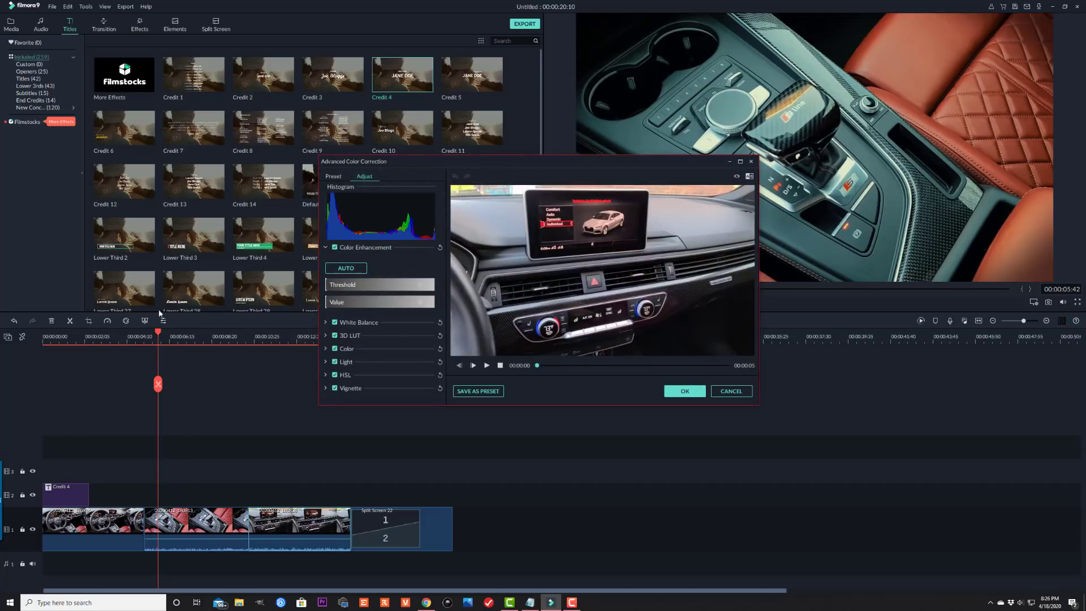
click(325, 335)
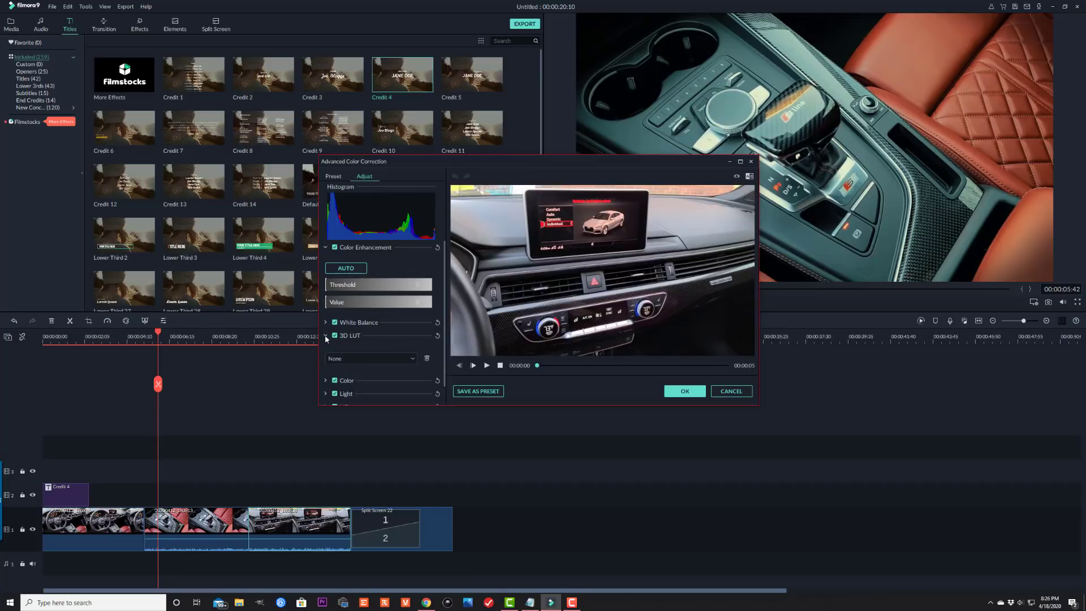
click(402, 358)
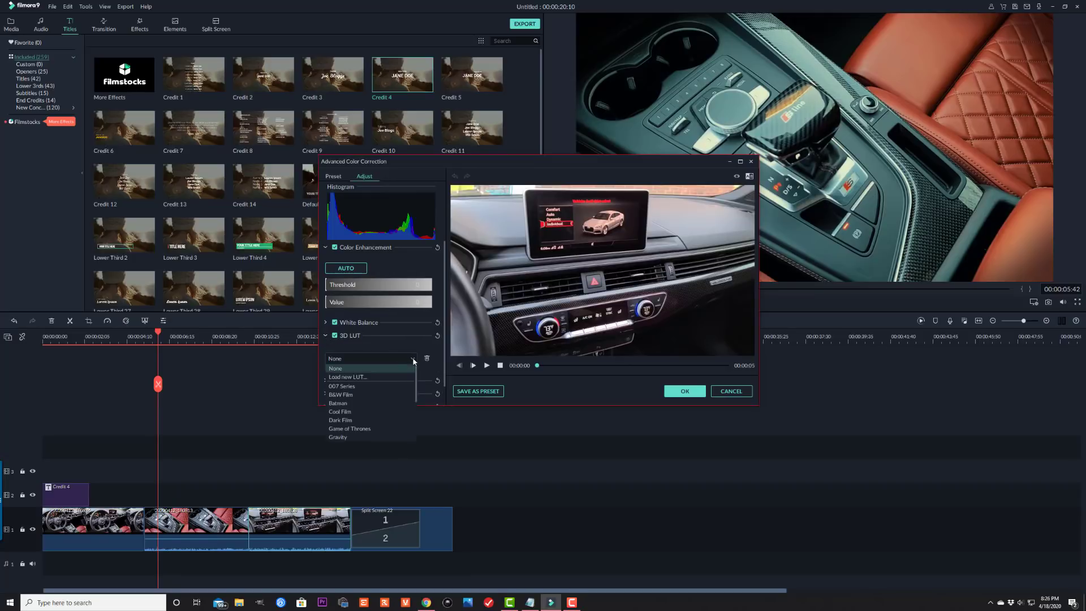
click(366, 399)
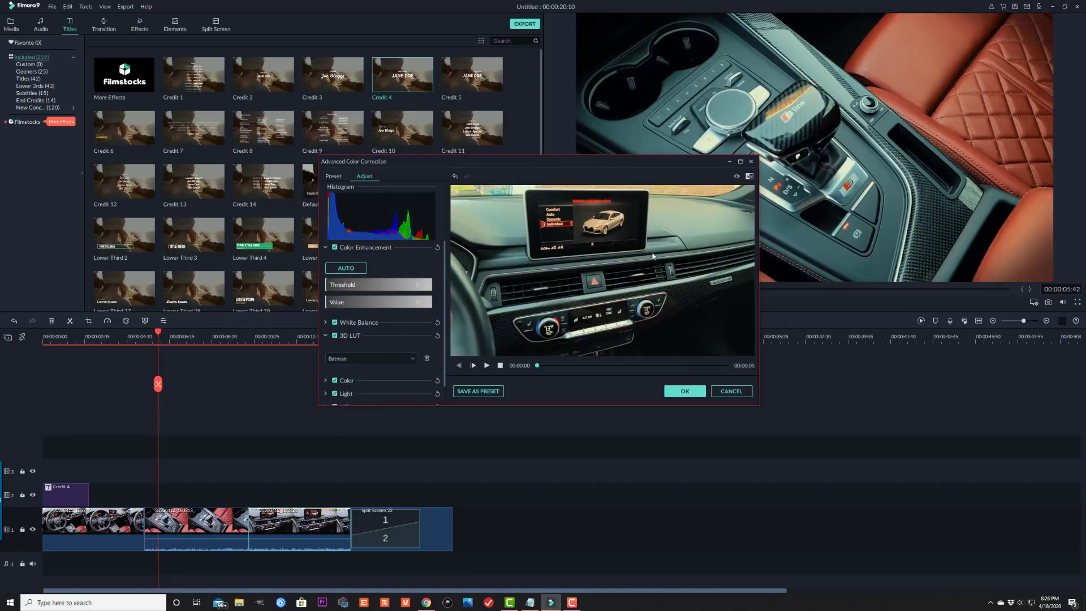
click(685, 391)
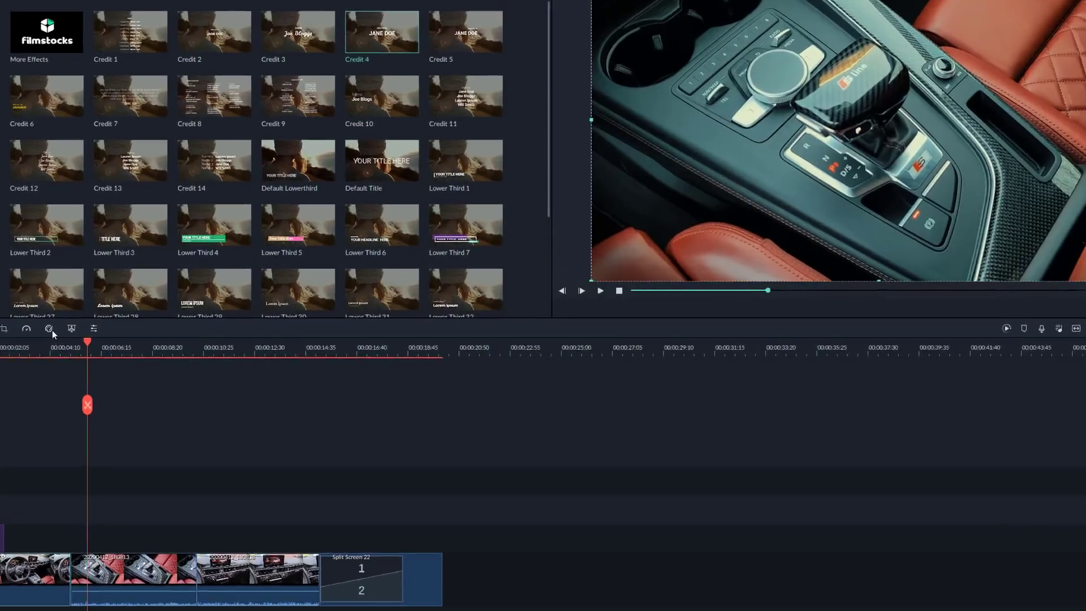
Color-correct the first clip with the Batman 3D LUT and play the sequence from the beginning to check the look.
click(126, 321)
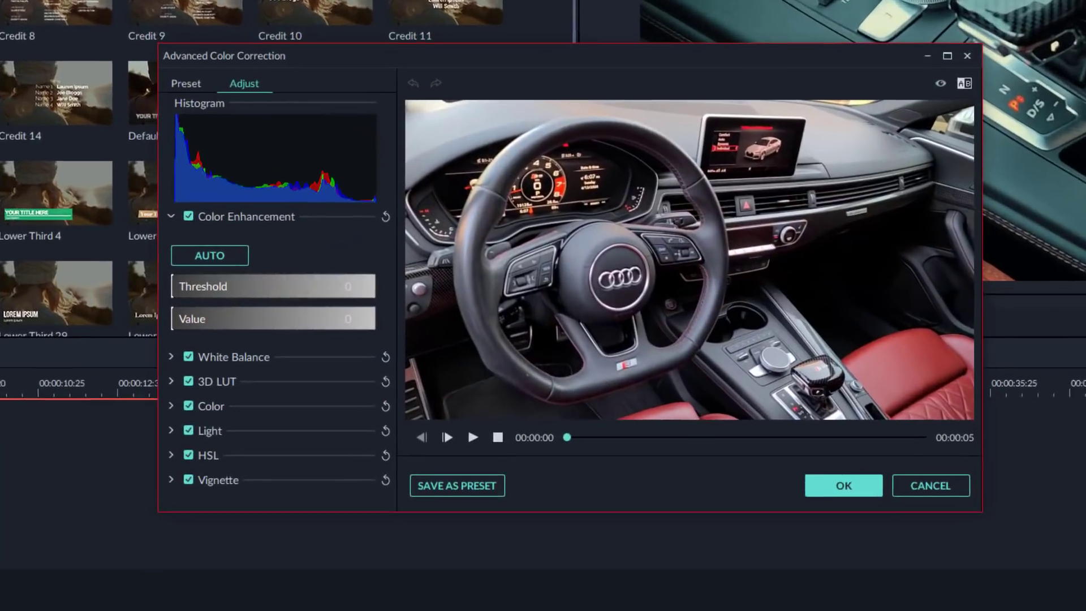
click(162, 384)
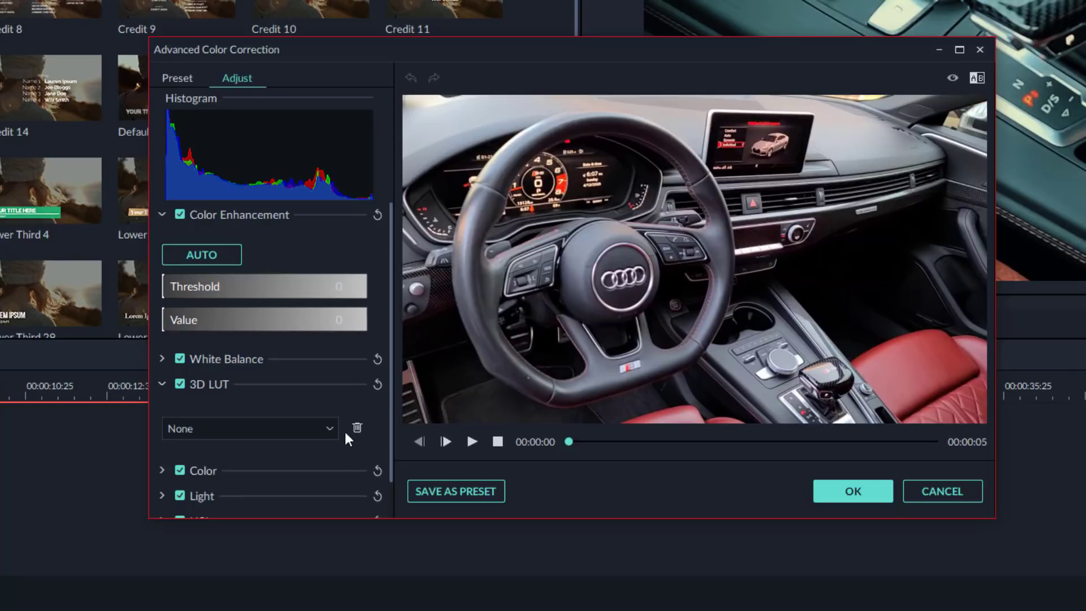
click(331, 428)
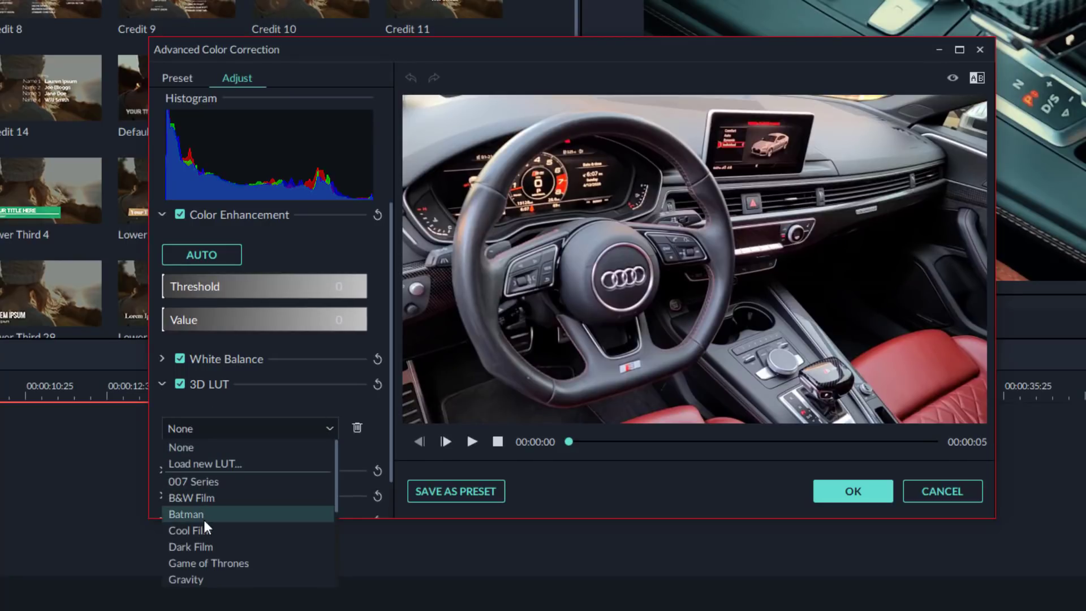
scroll(205, 522, down, 1)
click(220, 527)
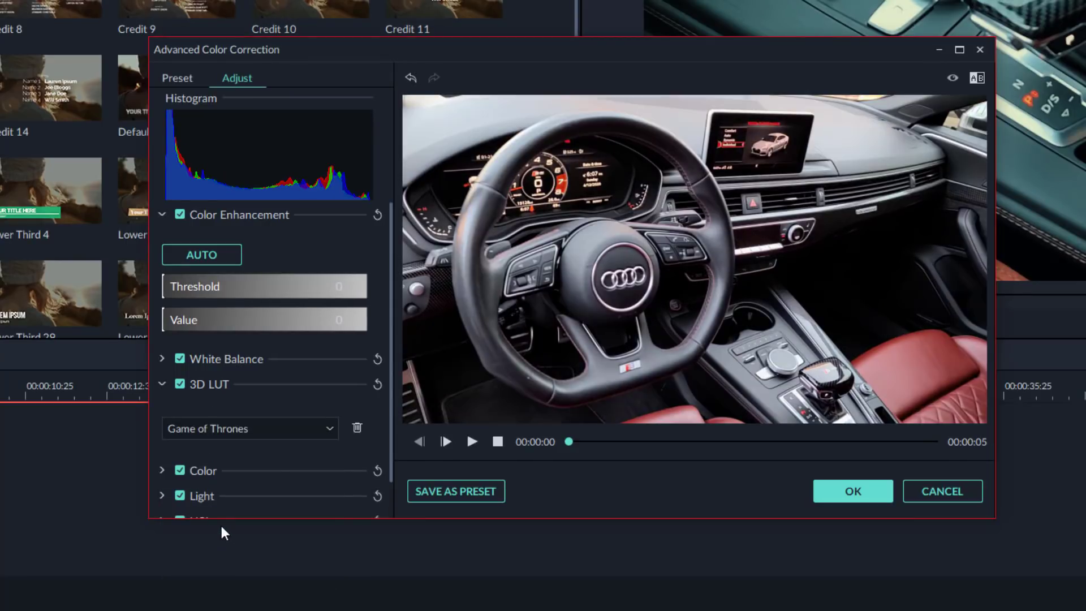
click(248, 429)
click(193, 511)
click(270, 429)
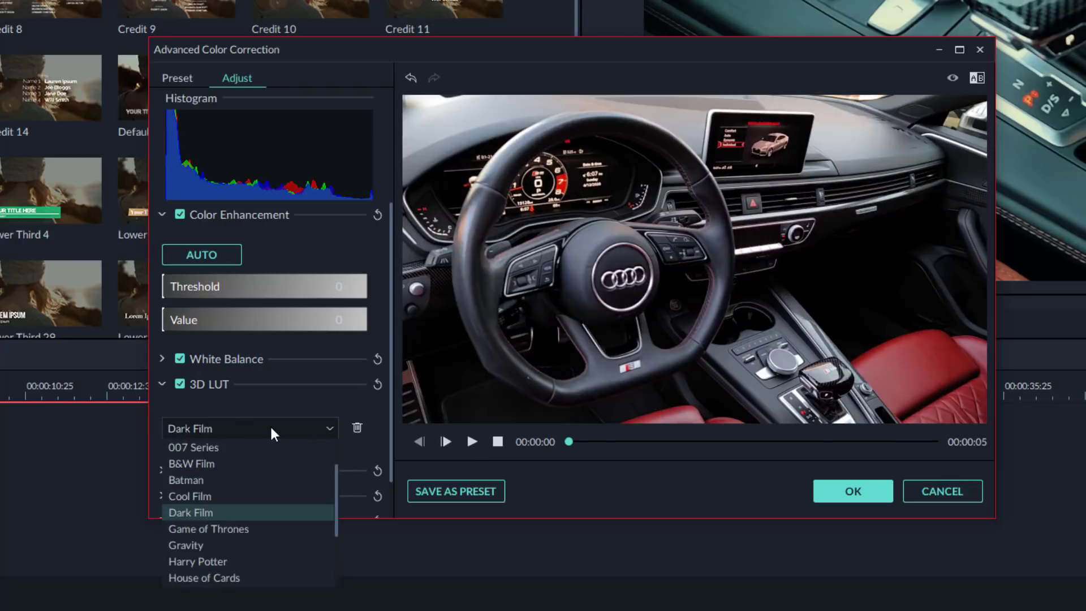
click(212, 481)
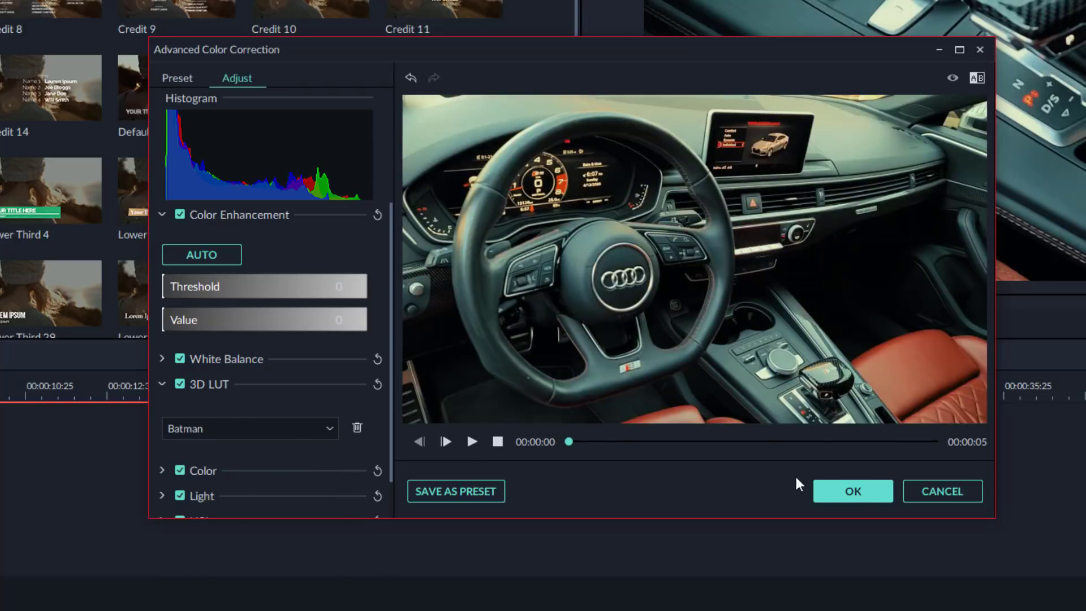
click(861, 491)
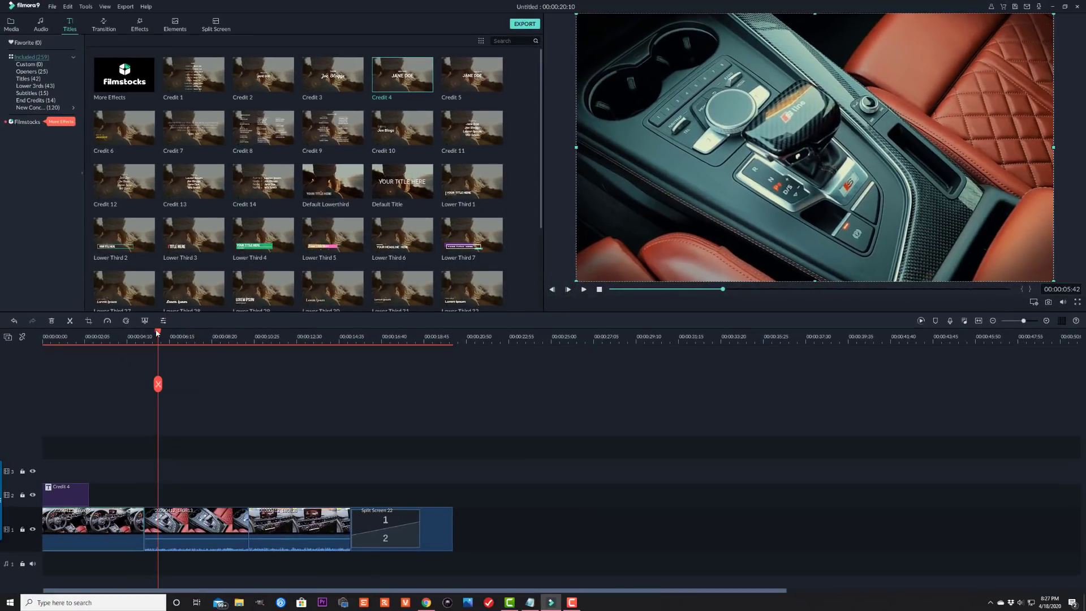
drag(158, 333, 41, 350)
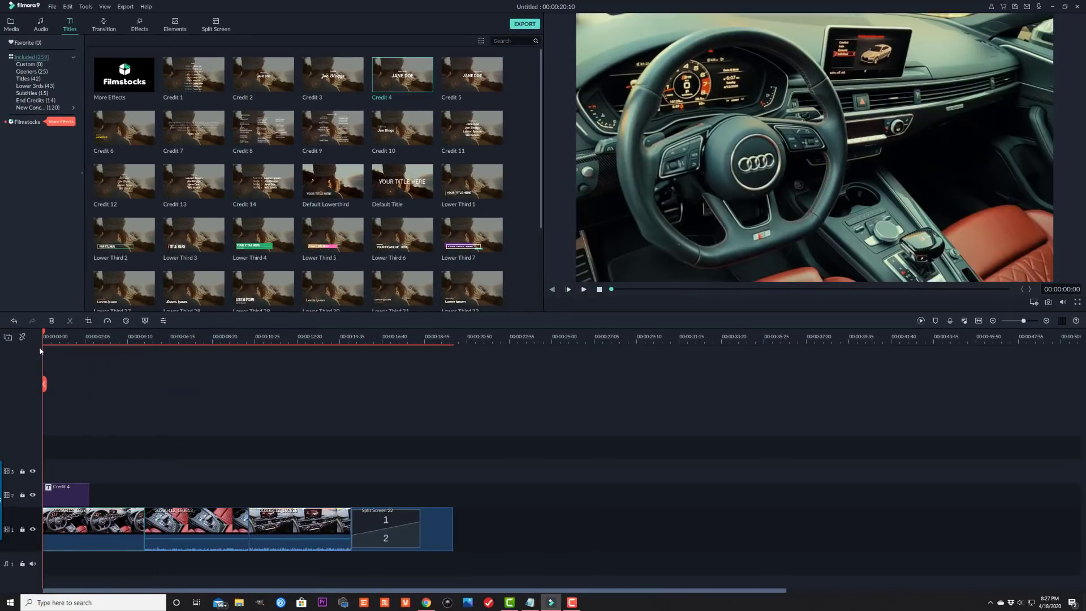
click(585, 289)
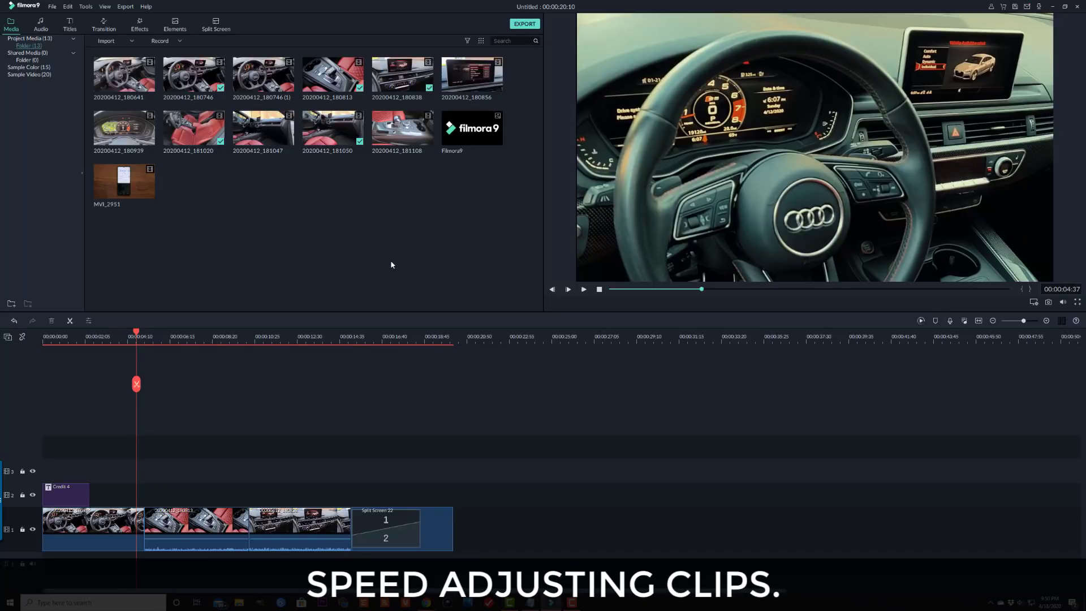
Import the driving video 20200418_154429_1 (1).mp4 and place it on the video track after the split screen.
double_click(248, 193)
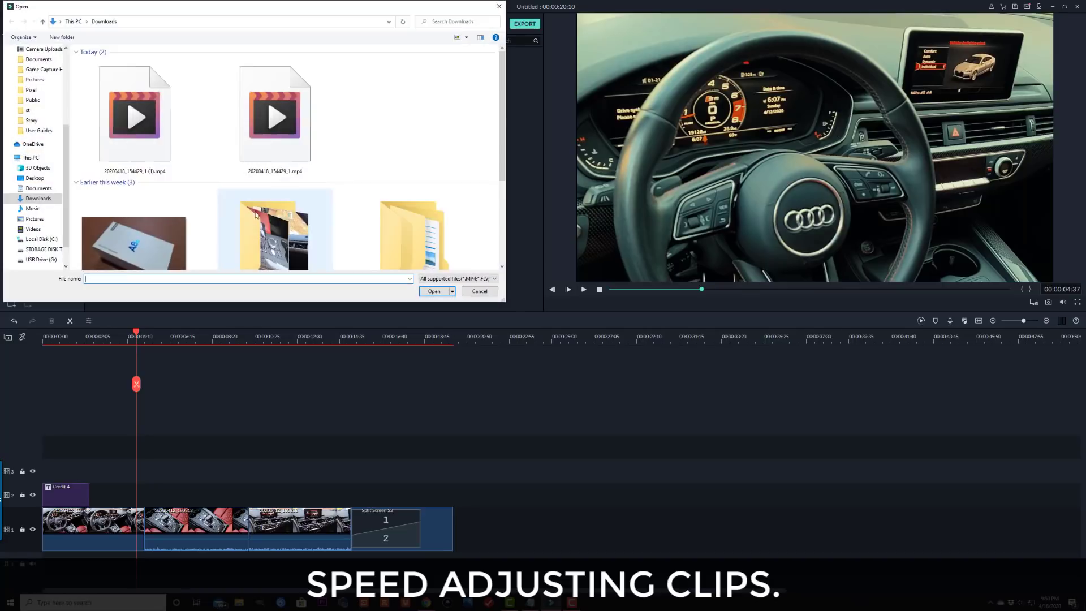
double_click(130, 139)
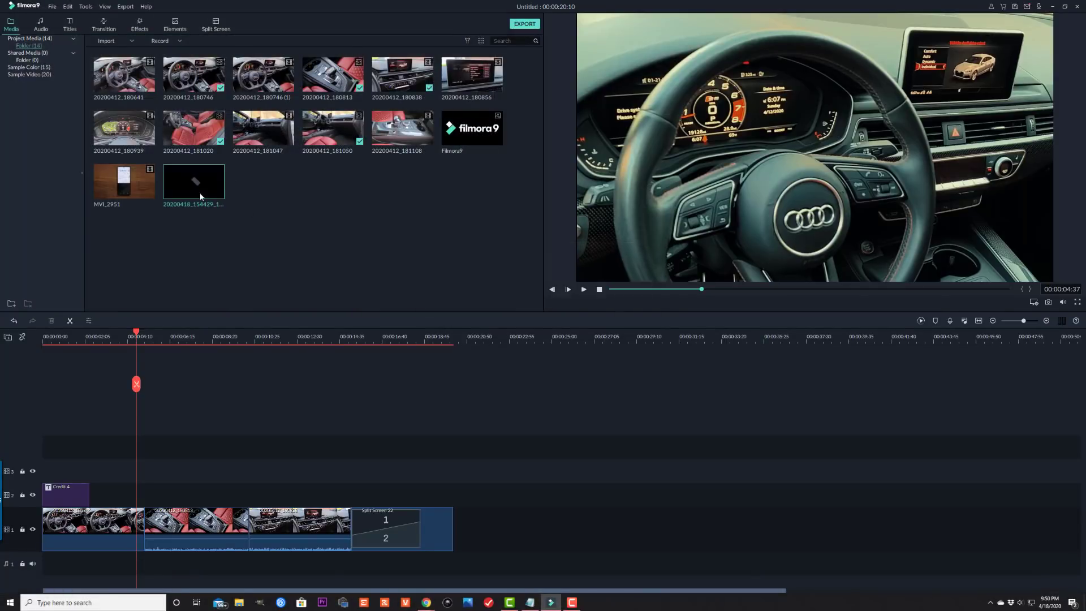
drag(193, 181, 456, 524)
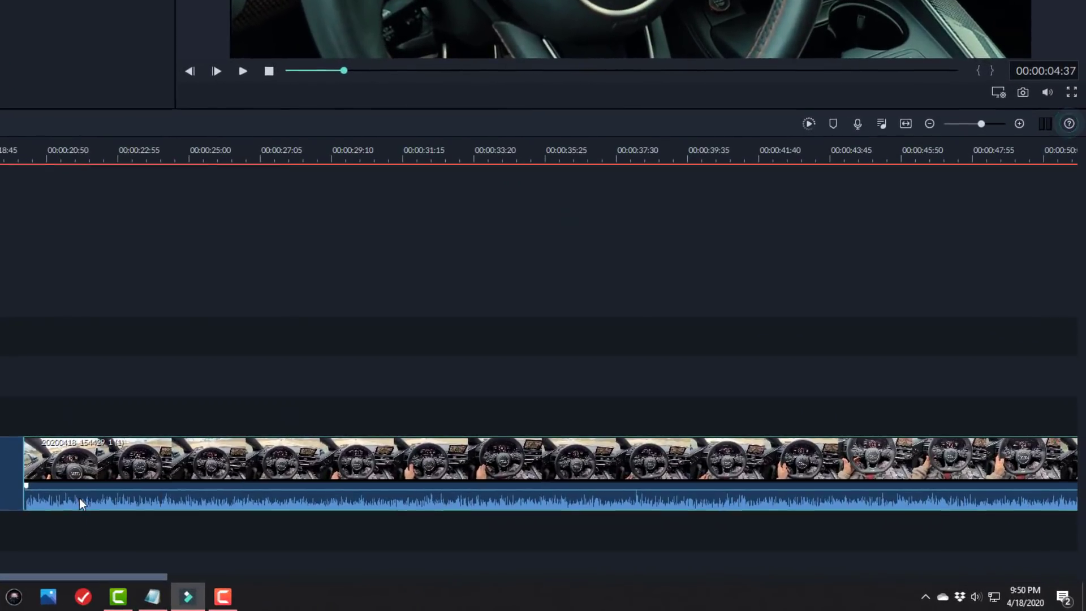
Detach the audio from the driving clip and delete the detached audio track.
right_click(486, 544)
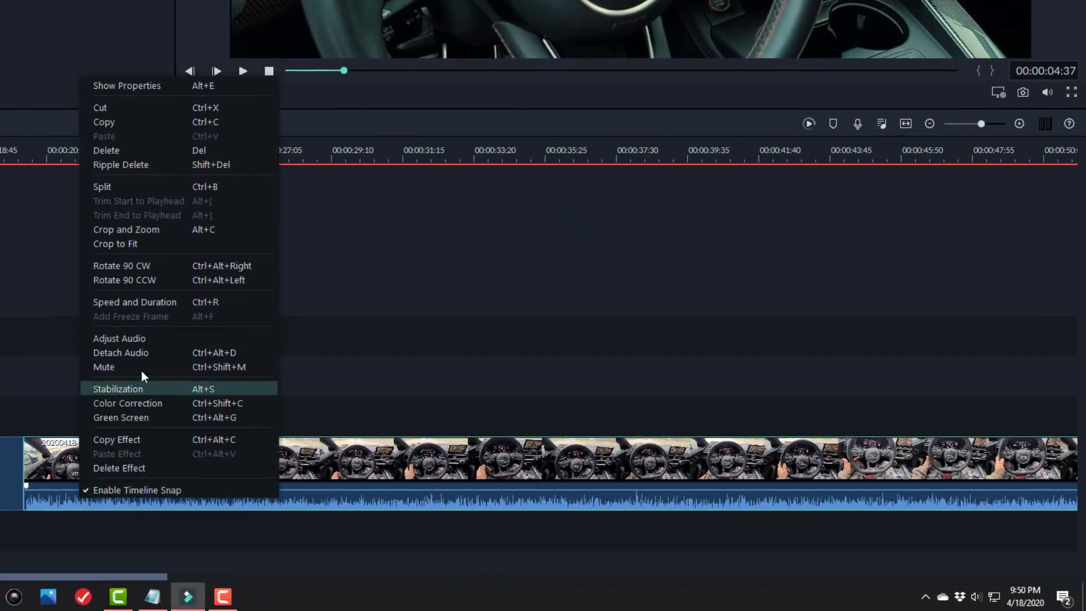
click(132, 352)
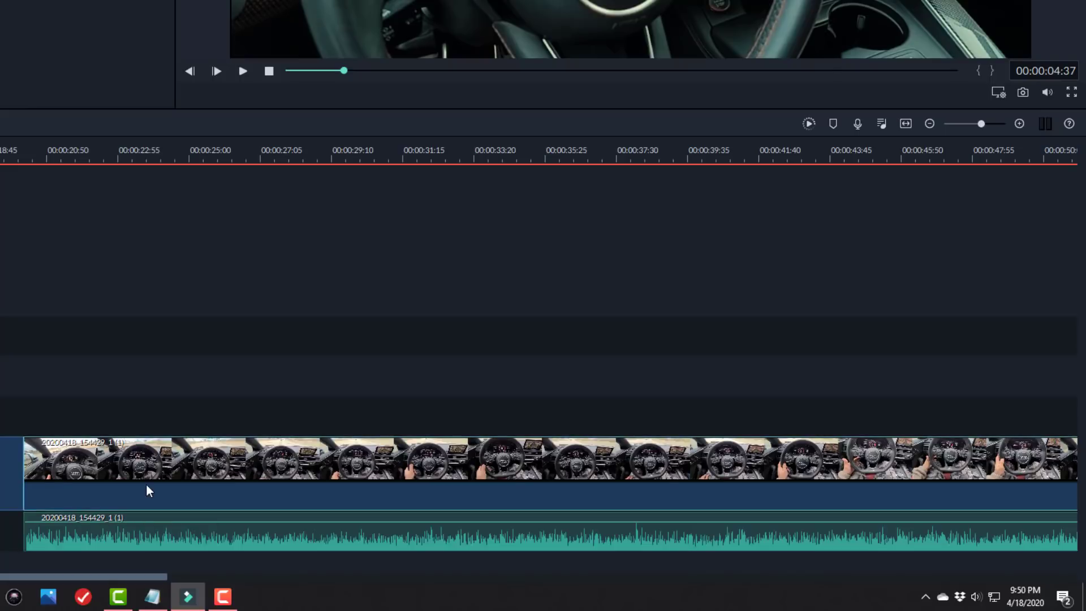
right_click(131, 529)
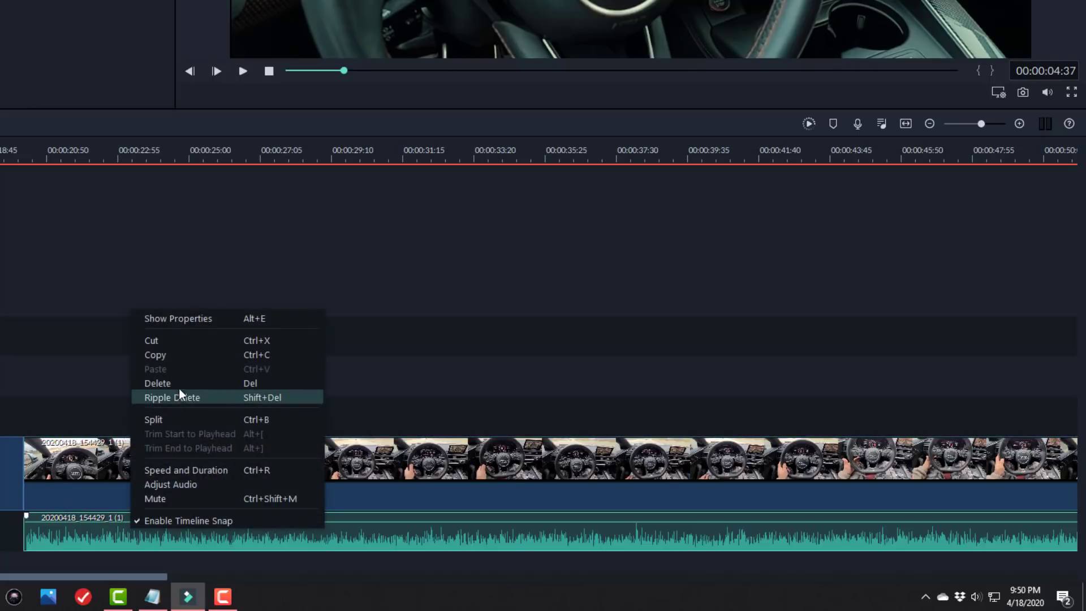
click(179, 393)
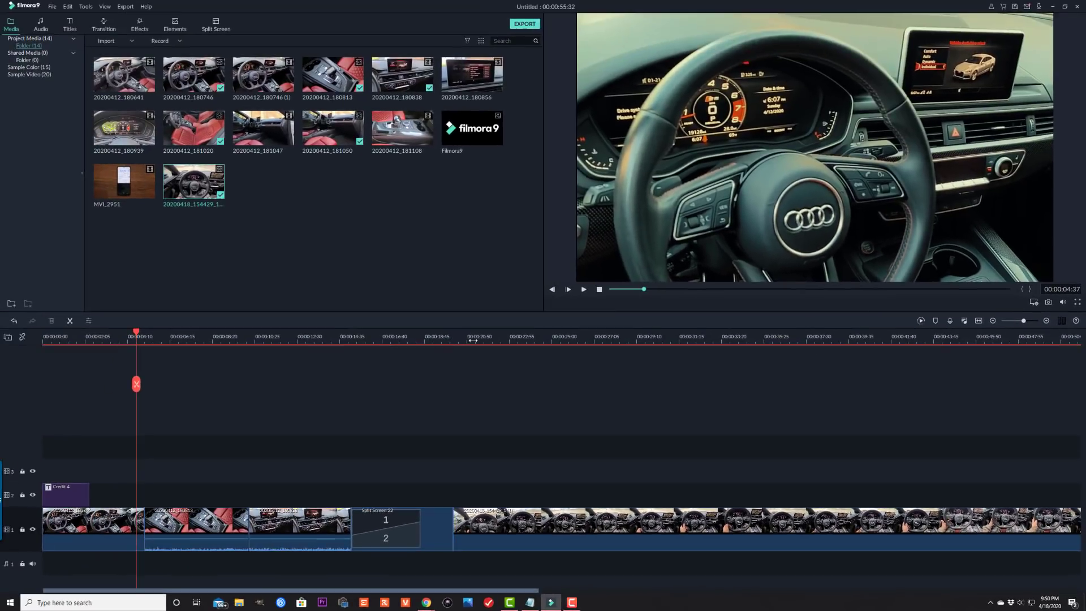
Play the driving clip from its start to view it at its original speed.
click(430, 326)
click(584, 290)
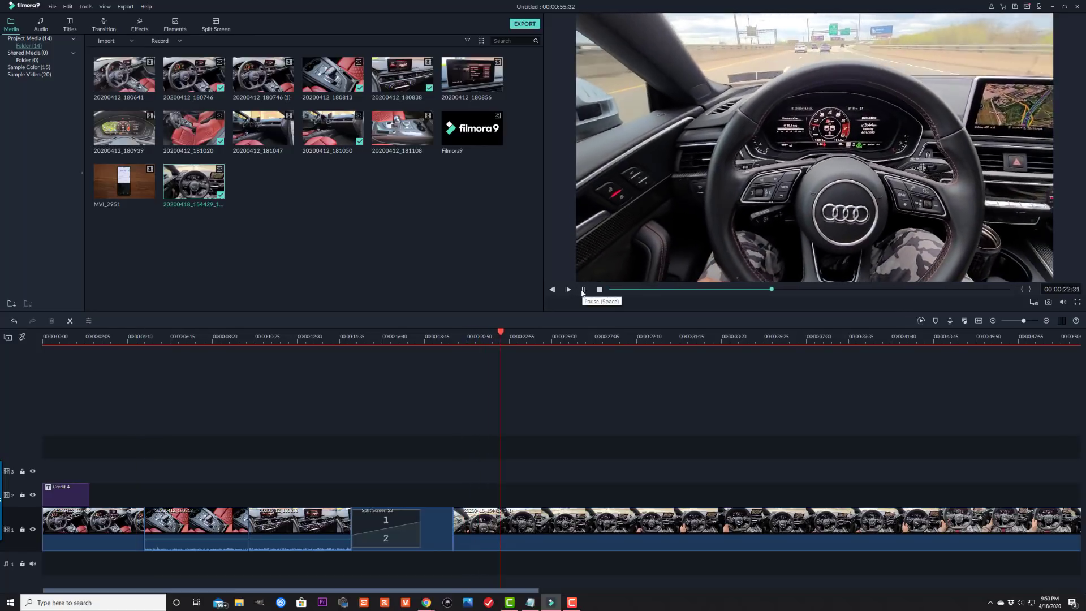
click(584, 289)
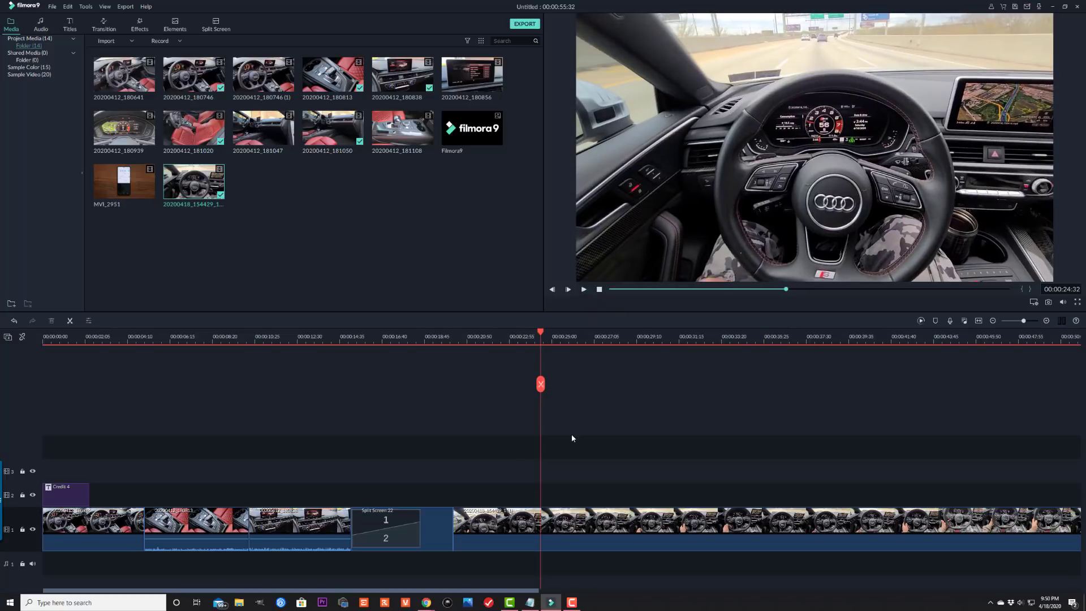
Set the driving clip's custom speed to 10 with Ripple Edit on and apply it.
right_click(551, 524)
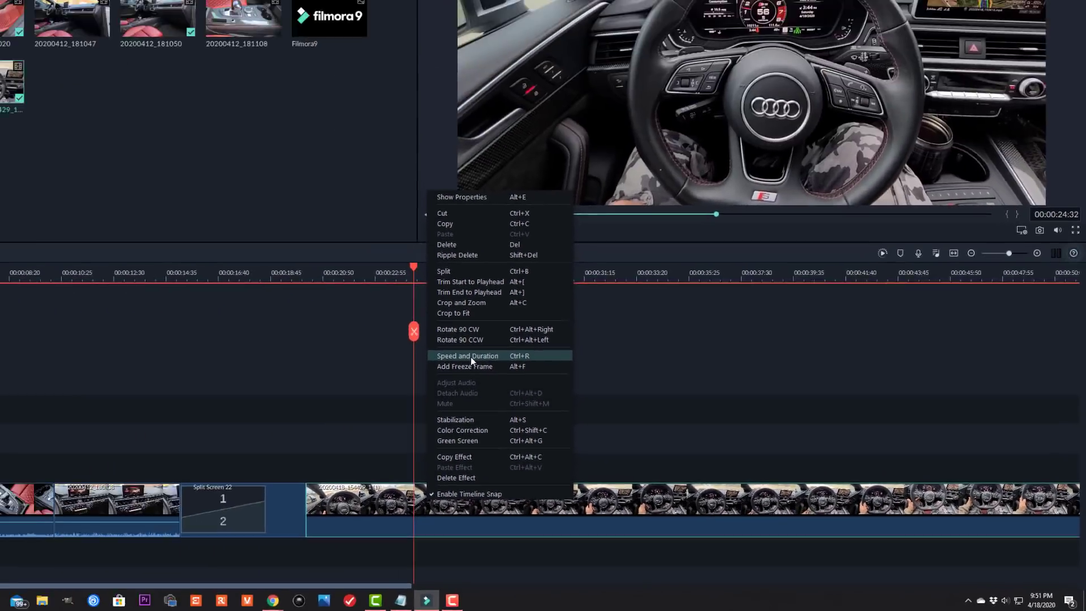
click(467, 356)
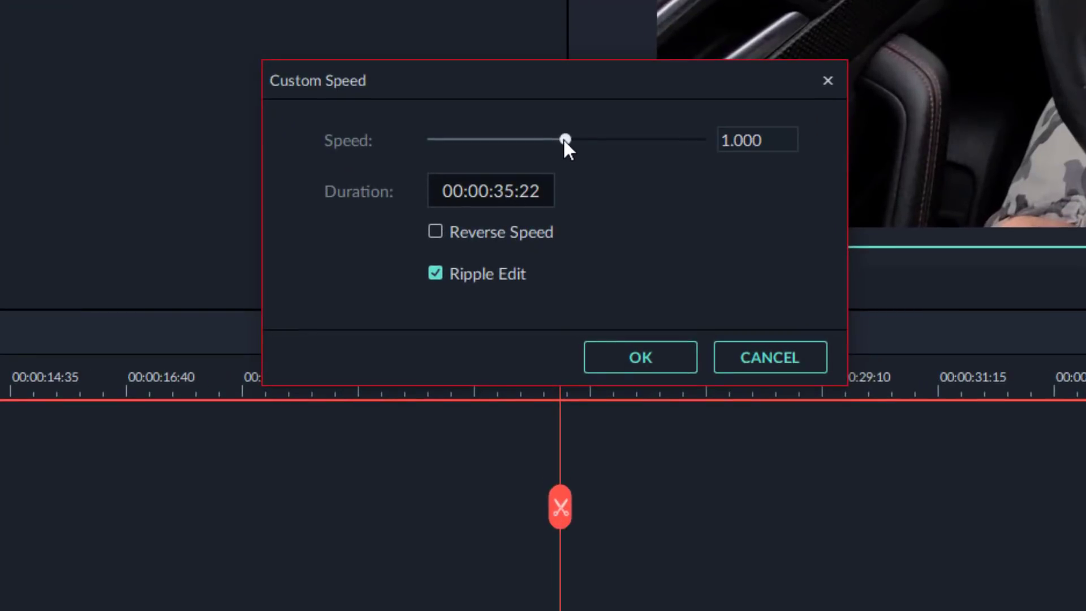
mouse_move(564, 139)
mouse_down()
mouse_move(614, 142)
mouse_move(518, 145)
mouse_move(605, 145)
mouse_move(523, 149)
mouse_move(570, 149)
mouse_up()
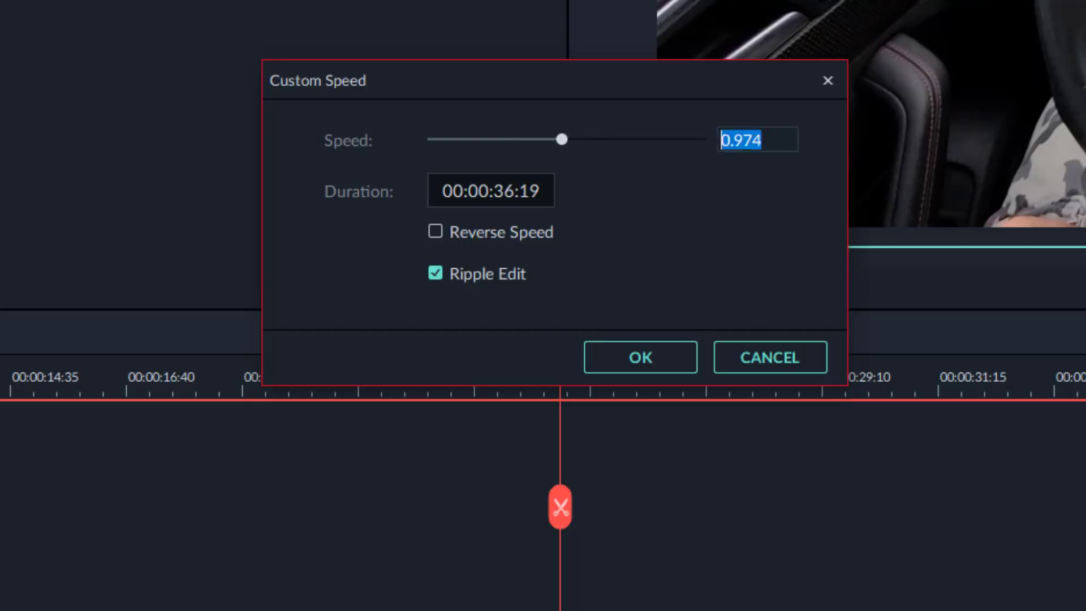
text(1)
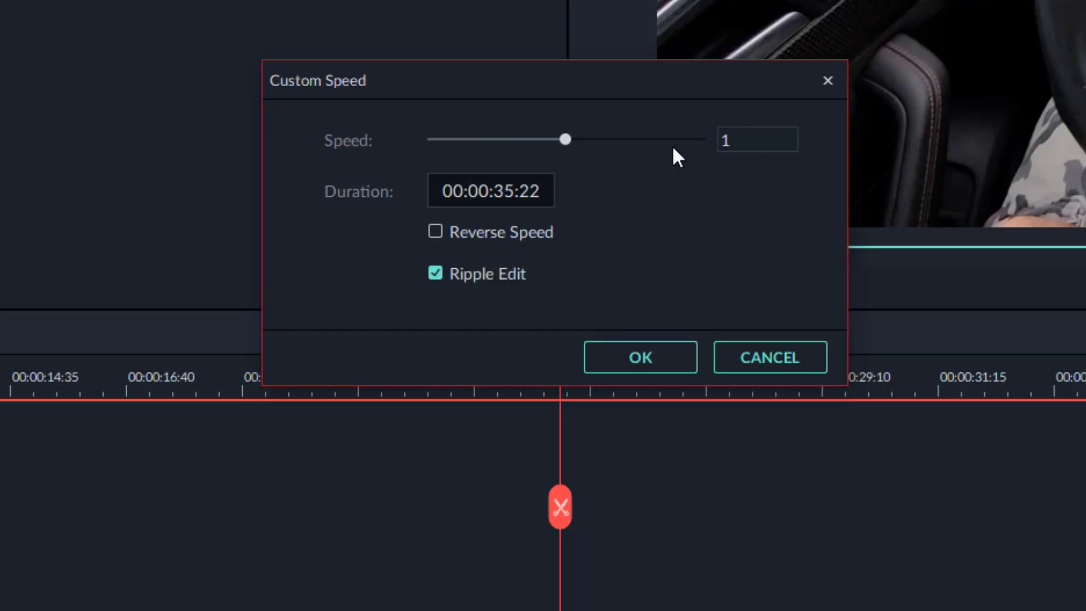
key(Return)
text(10)
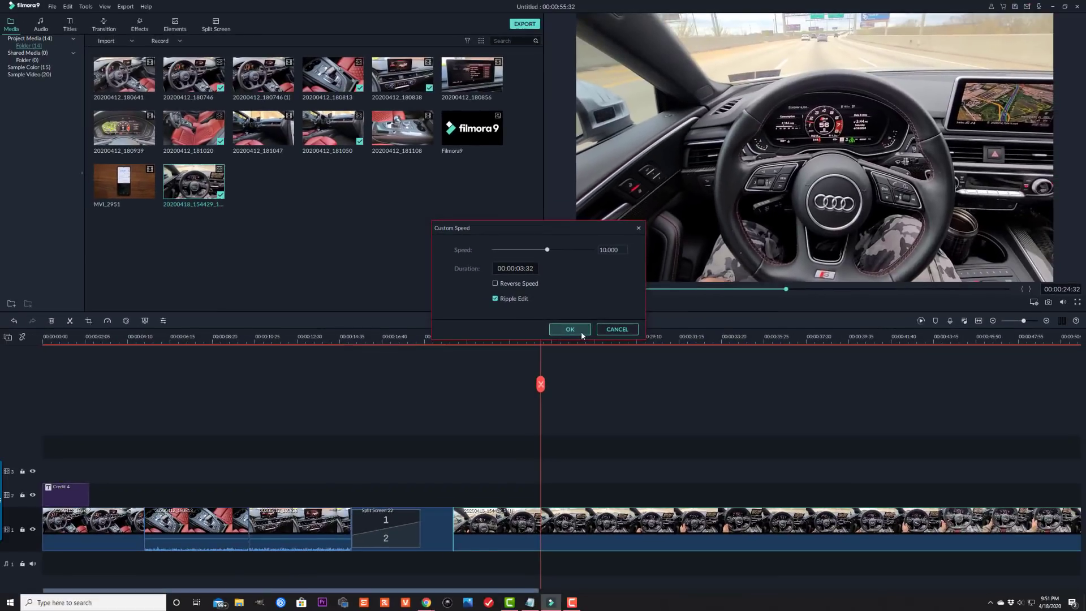
click(583, 334)
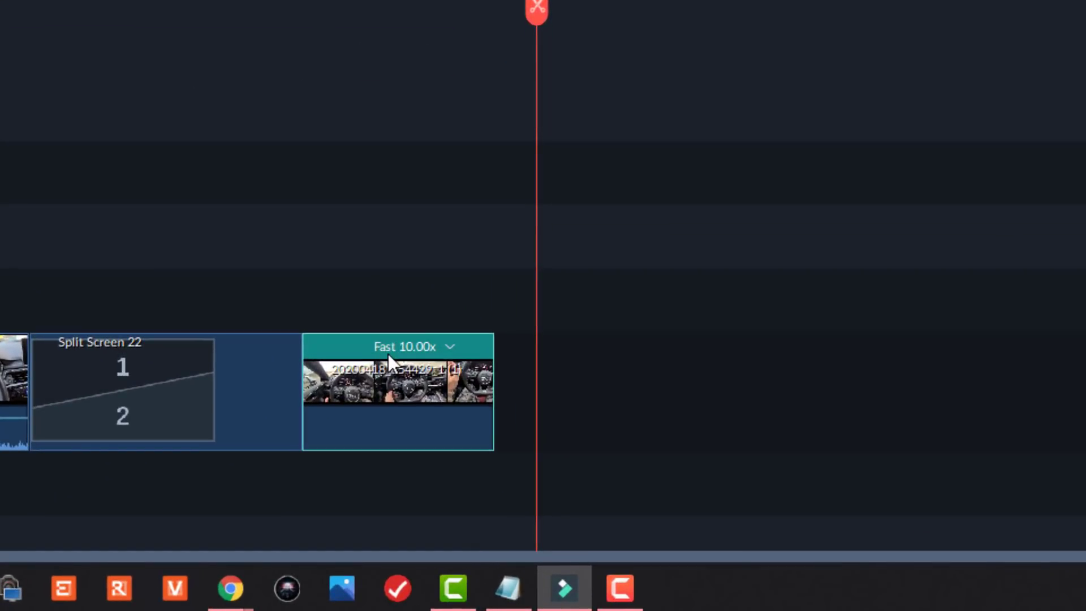
Examine the slow and fast speed presets available for the driving clip.
click(449, 348)
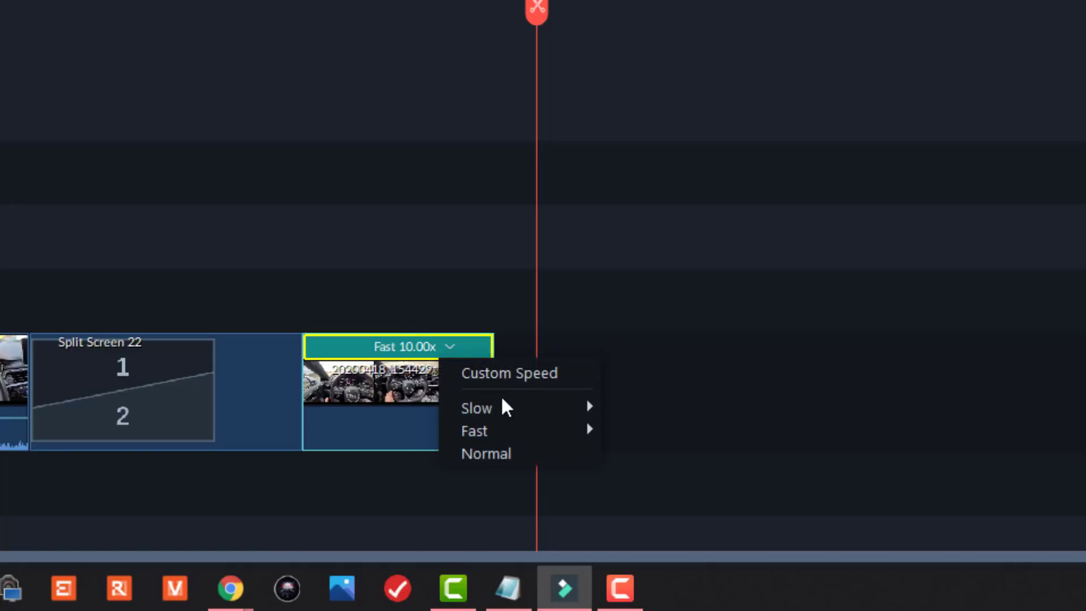
mouse_move(502, 404)
mouse_move(505, 437)
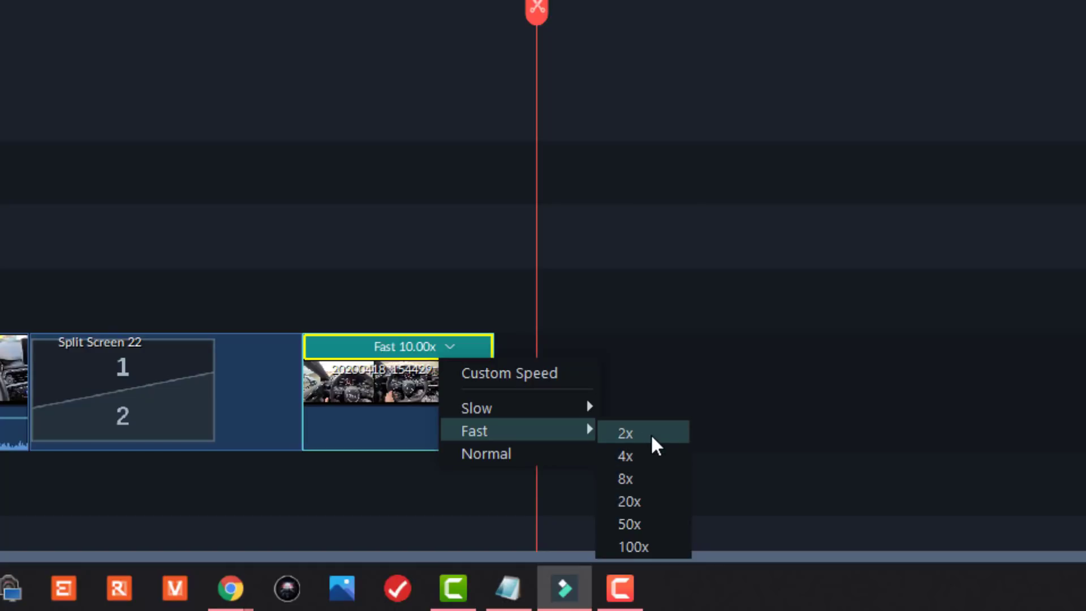
click(433, 317)
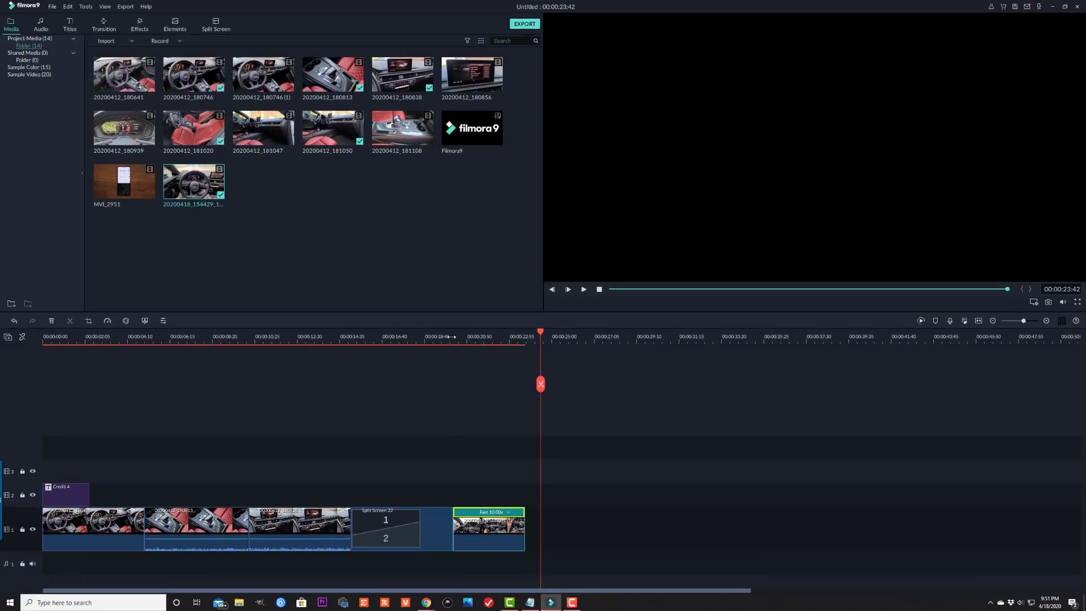
Play the sped-up driving clip from its start to check the faster motion.
click(451, 336)
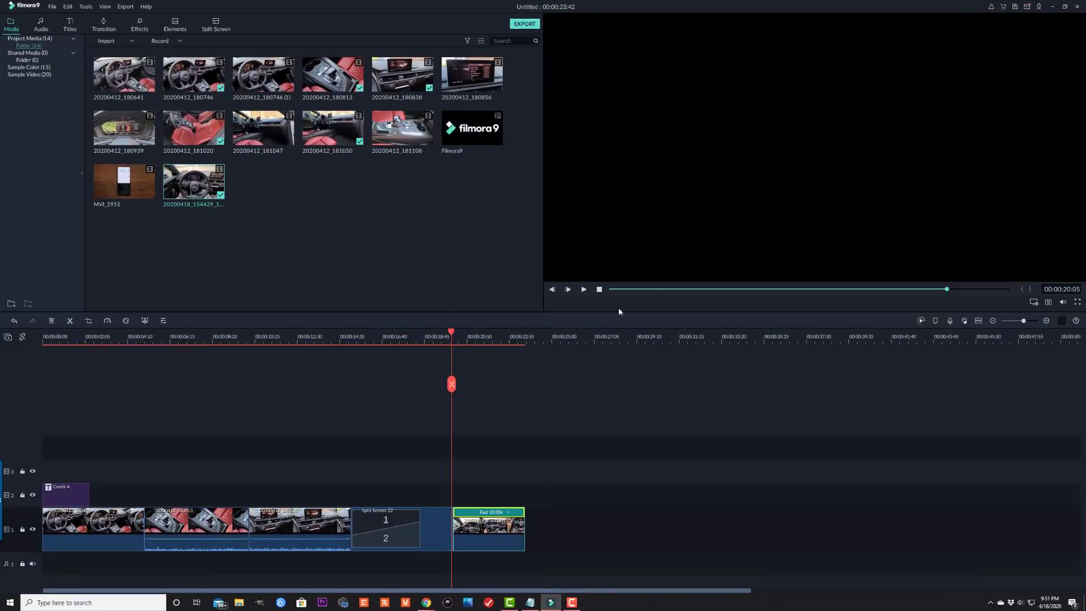
click(584, 290)
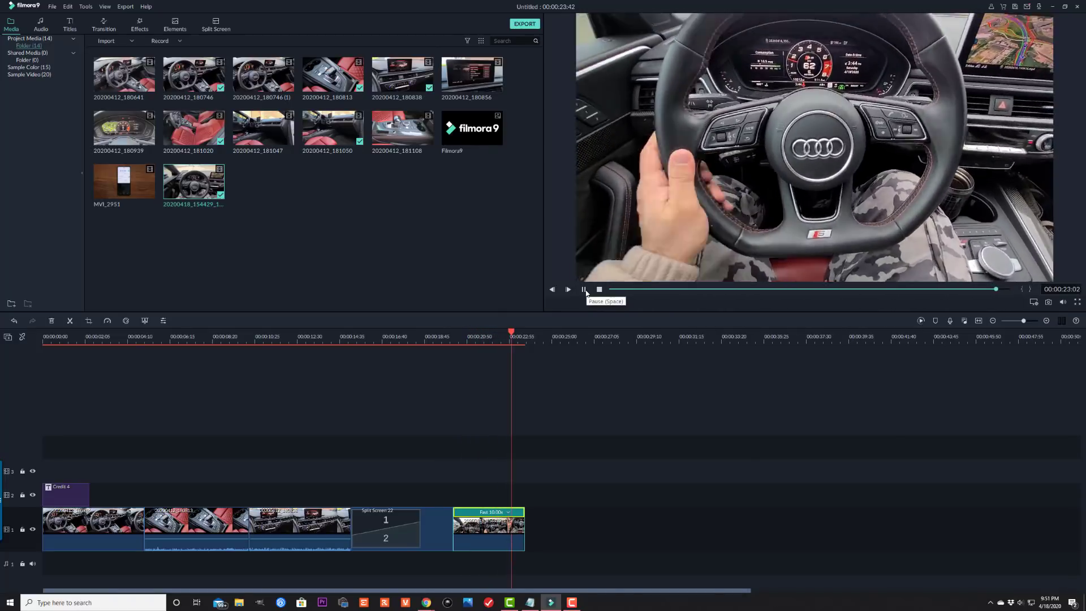
click(475, 340)
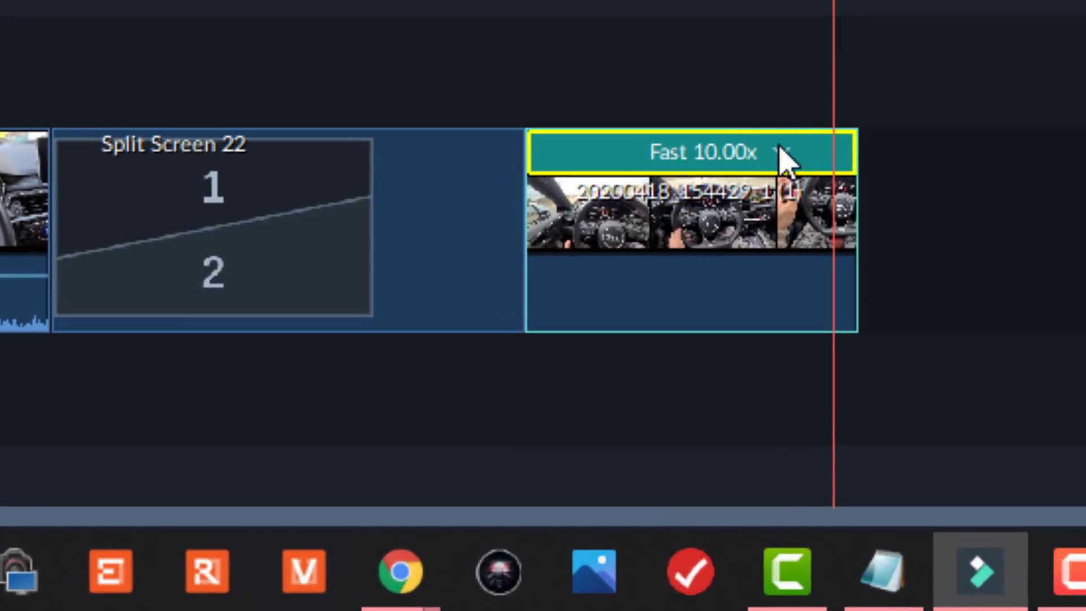
Review the driving clip's fast presets and custom speed settings, leaving them unchanged.
click(538, 473)
mouse_move(829, 262)
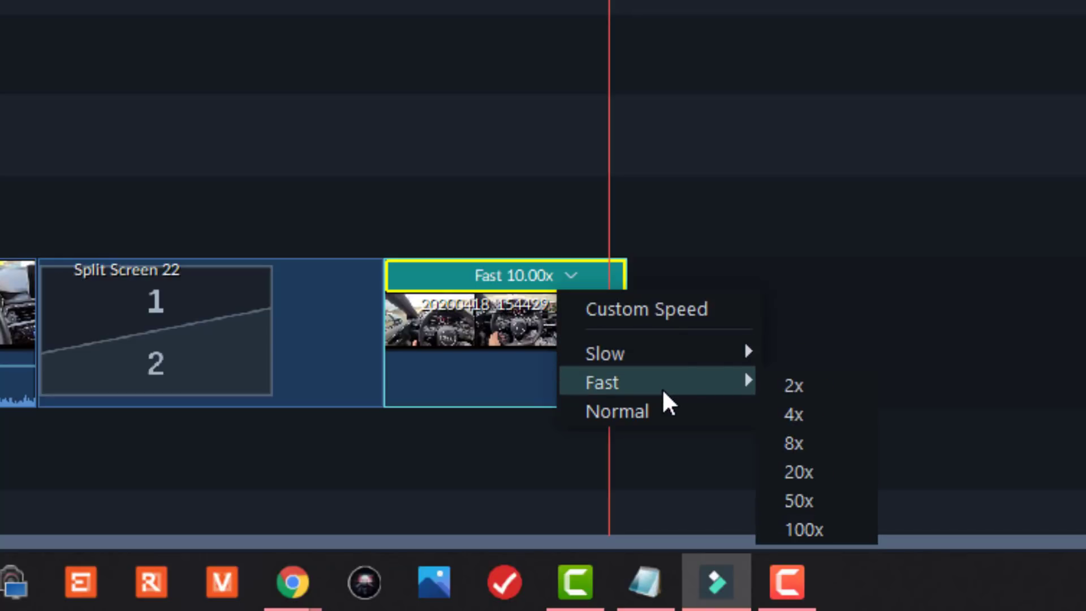
click(672, 311)
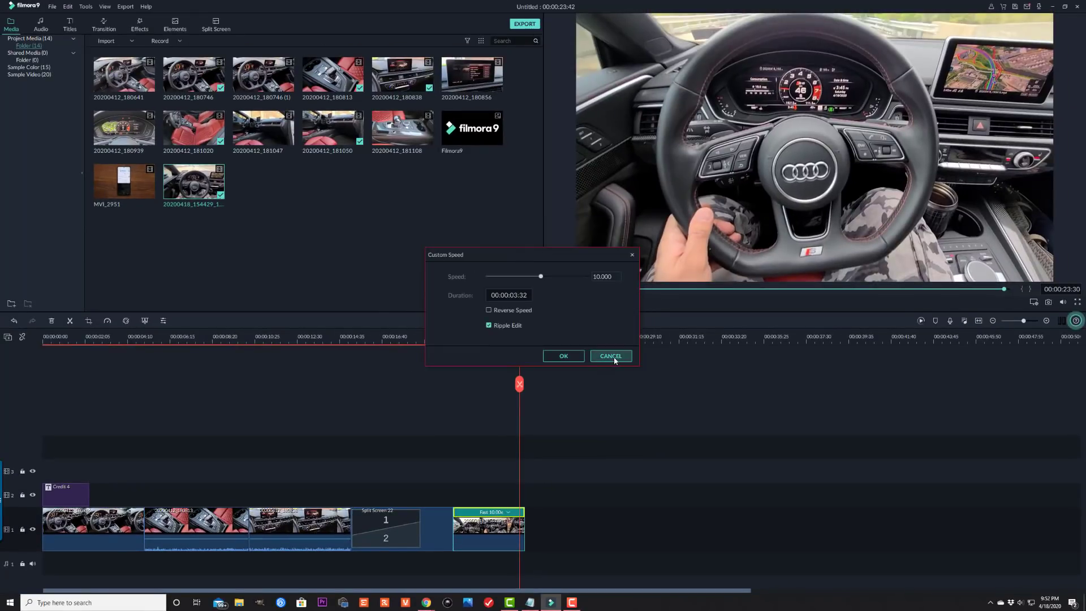
click(614, 357)
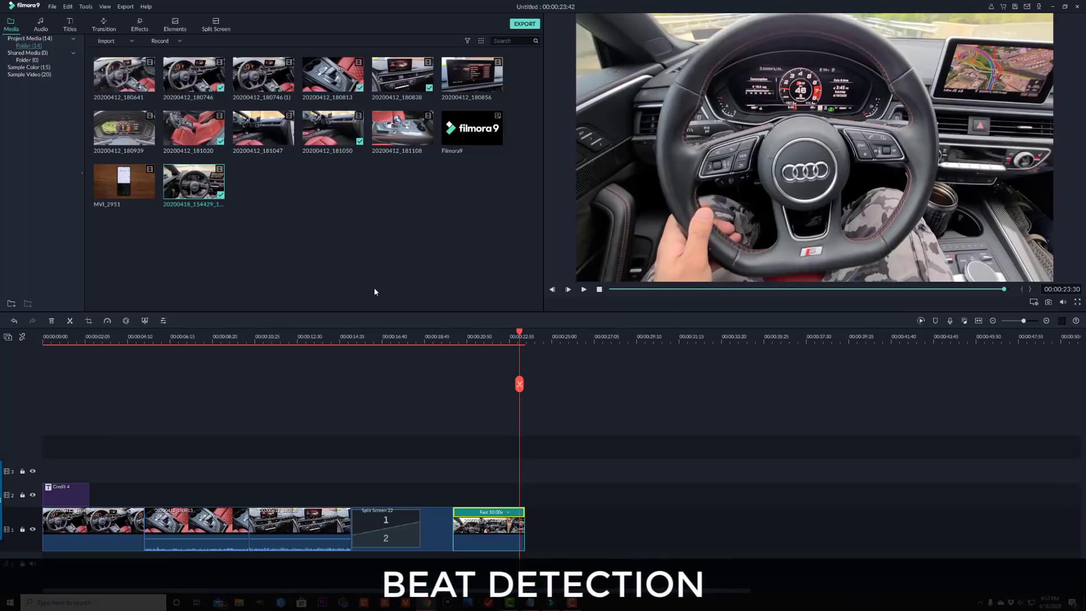
Browse the Filmstocks resources and the Young & Bright, Tender & Sentimental and Rock categories of the audio library.
click(42, 27)
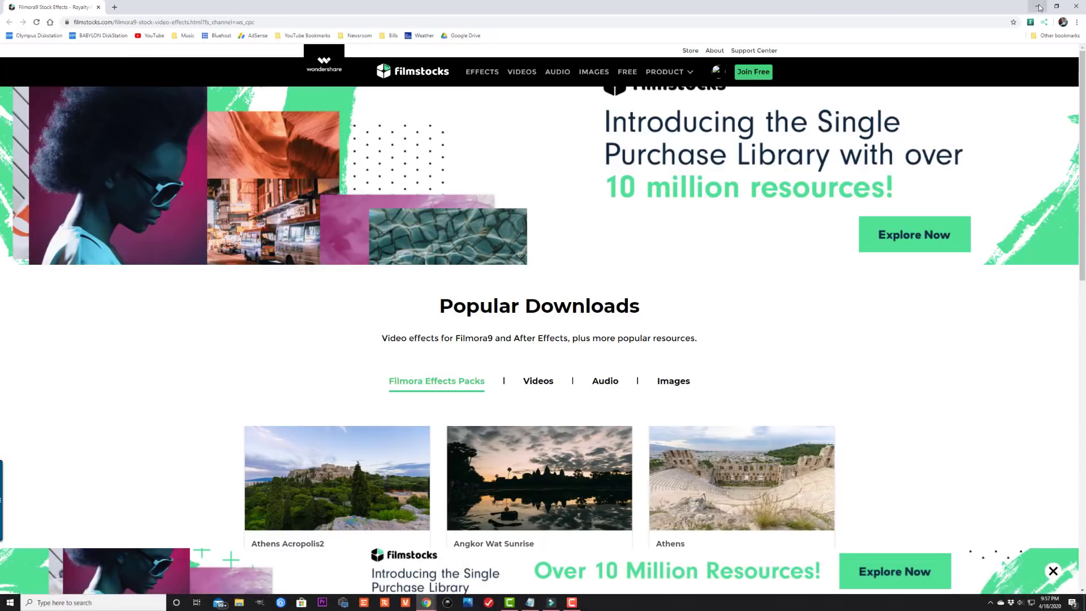
click(1037, 6)
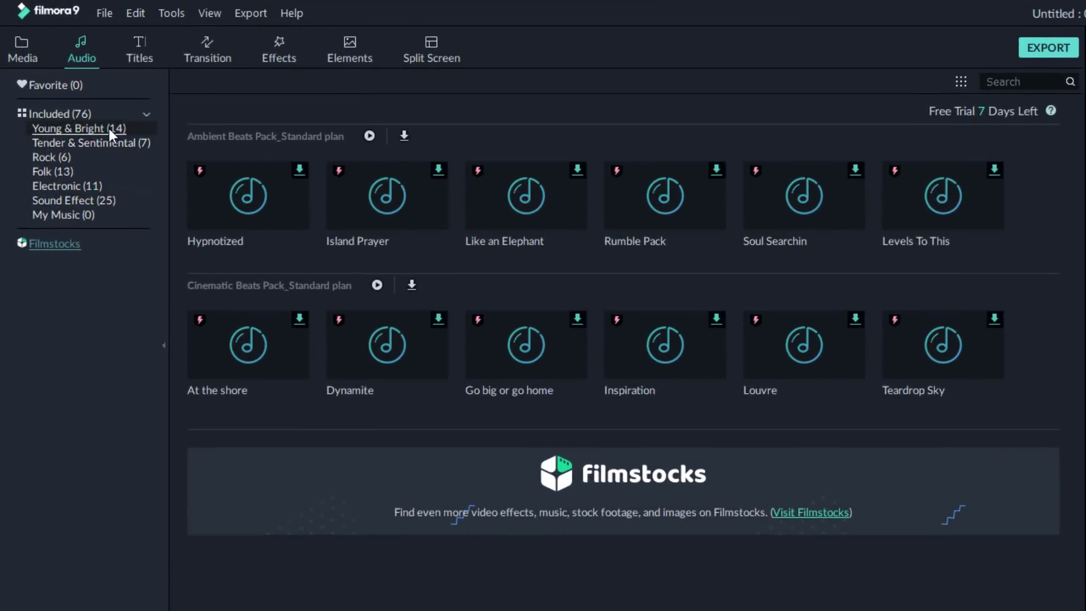
click(108, 127)
click(94, 141)
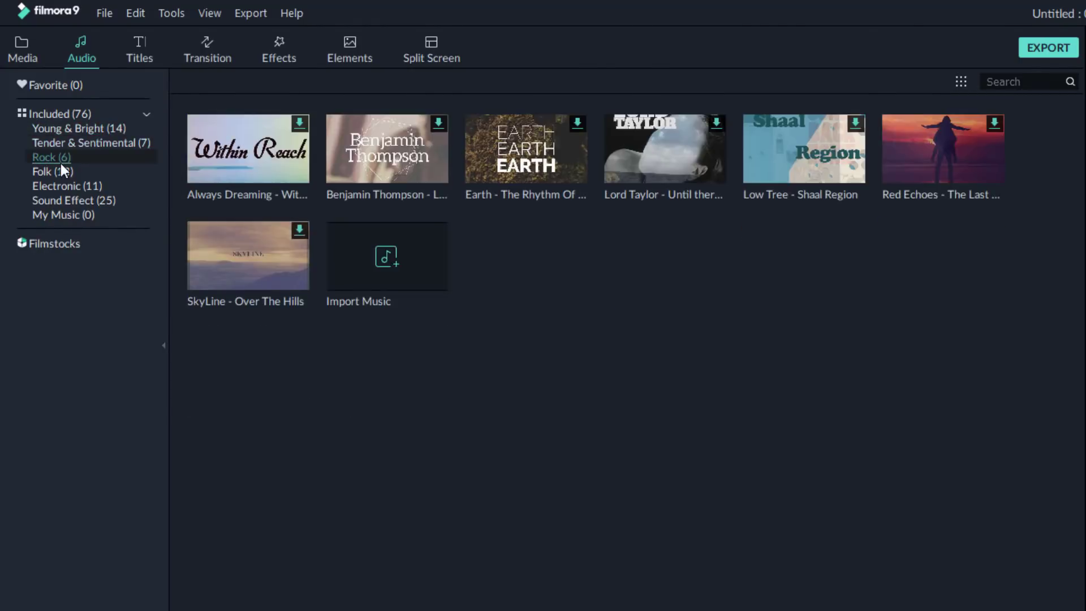
click(59, 159)
click(66, 255)
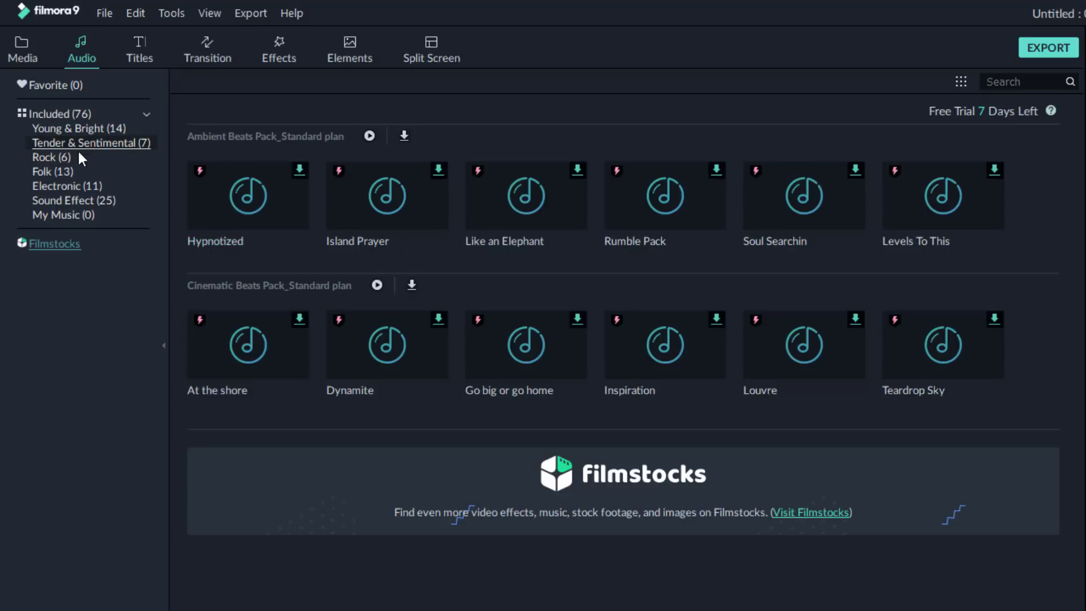
Download the Perfect Muse - Black Goldie track from the Electronic music and run Beat Detection on it.
click(69, 187)
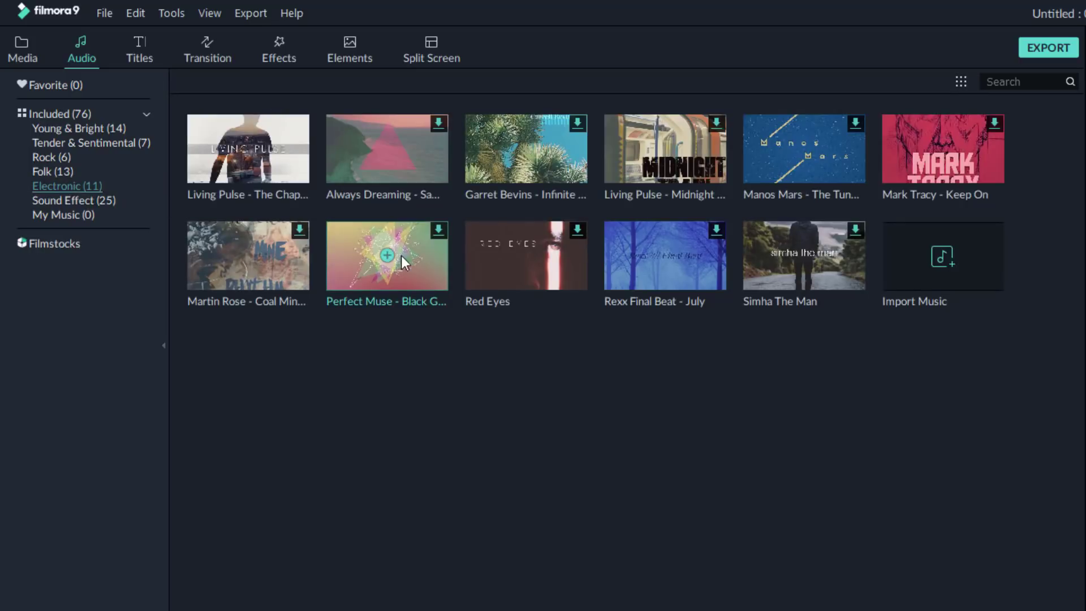
click(438, 231)
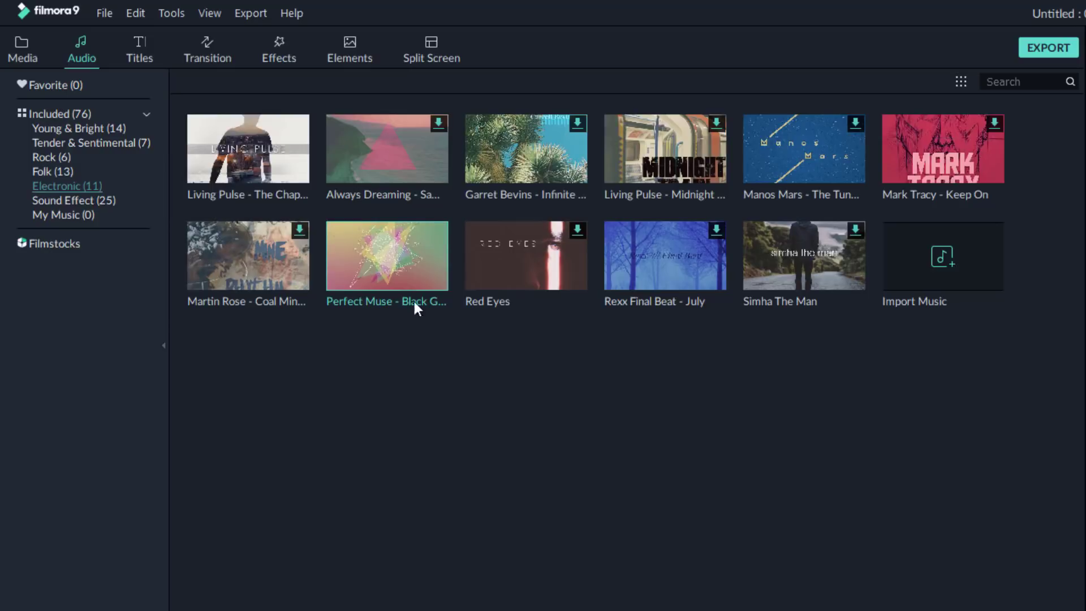
right_click(387, 268)
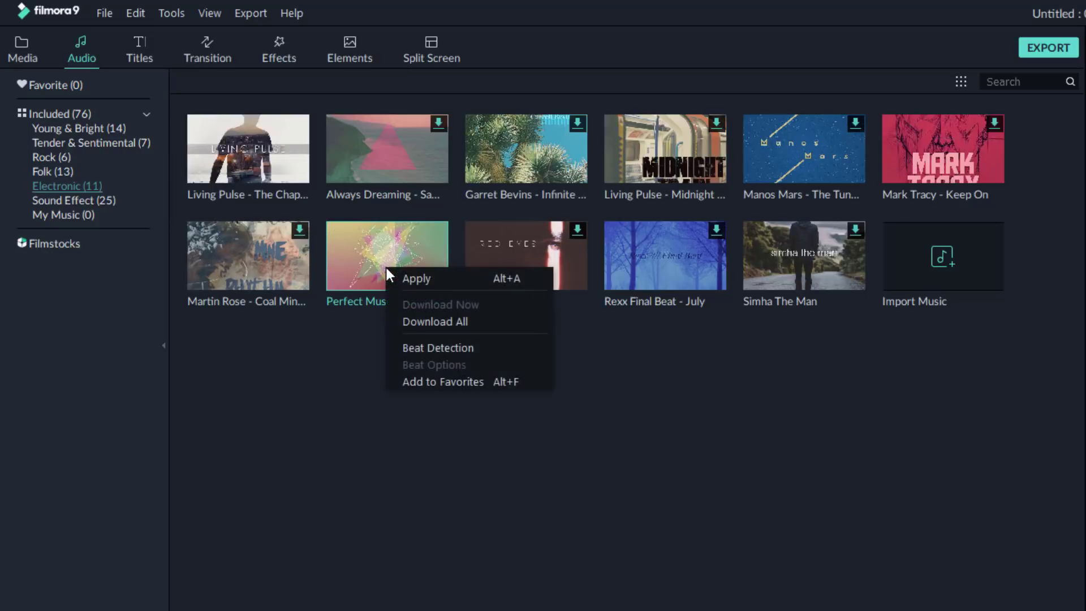
click(453, 347)
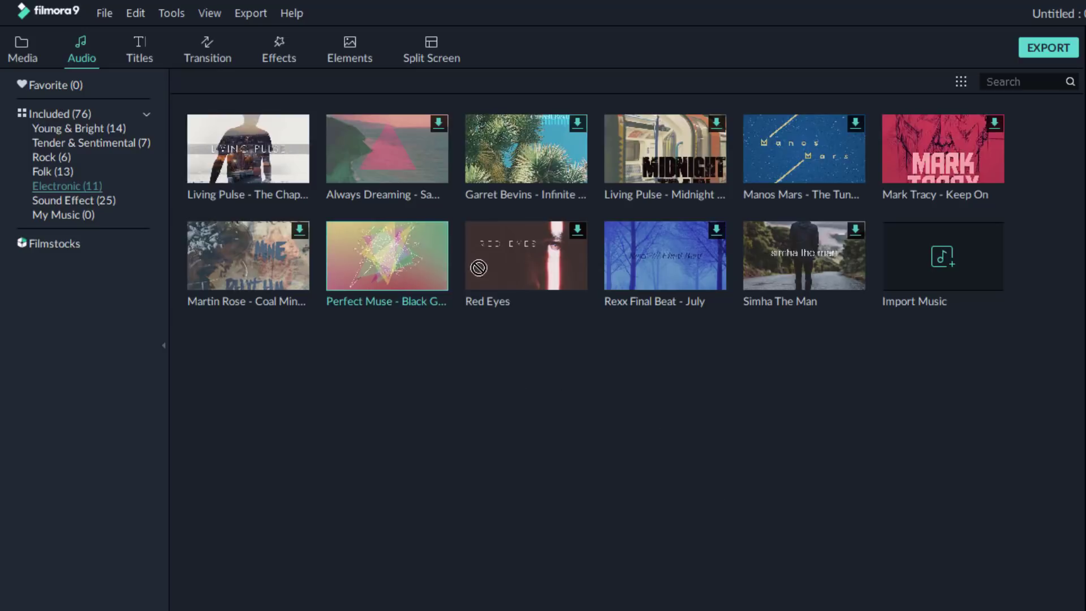
right_click(369, 275)
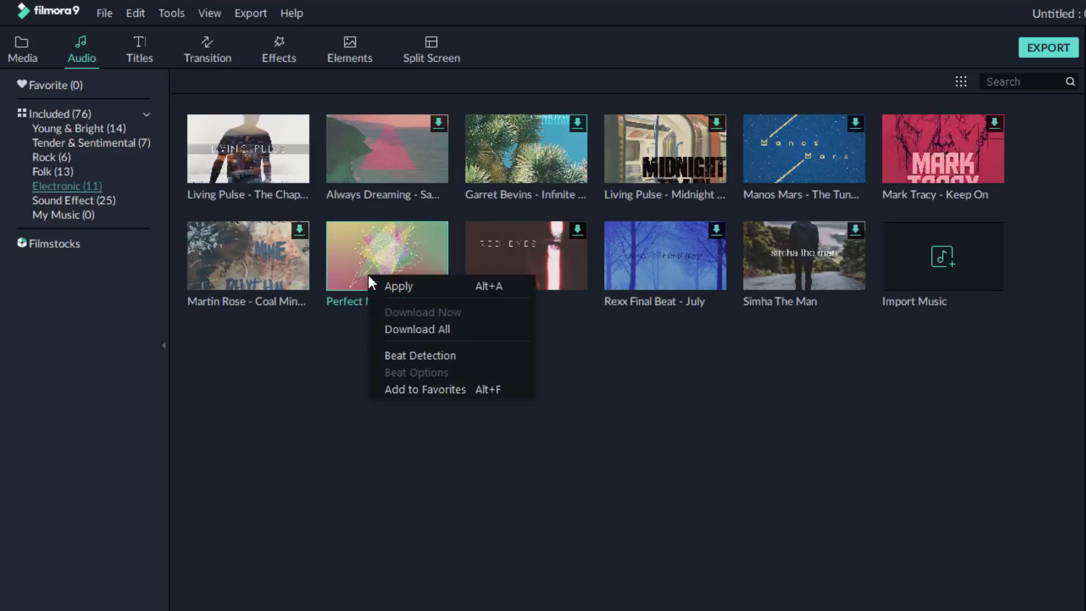
click(398, 355)
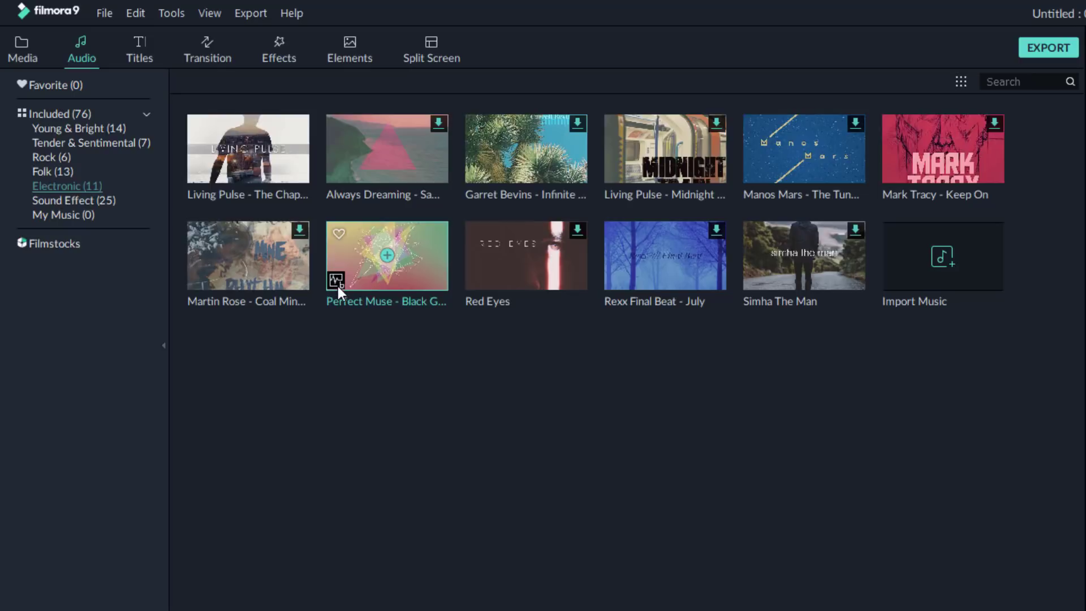
Place the beat-detected Perfect Muse track right after the driving clip and play it to check its beat markers.
drag(338, 287, 538, 460)
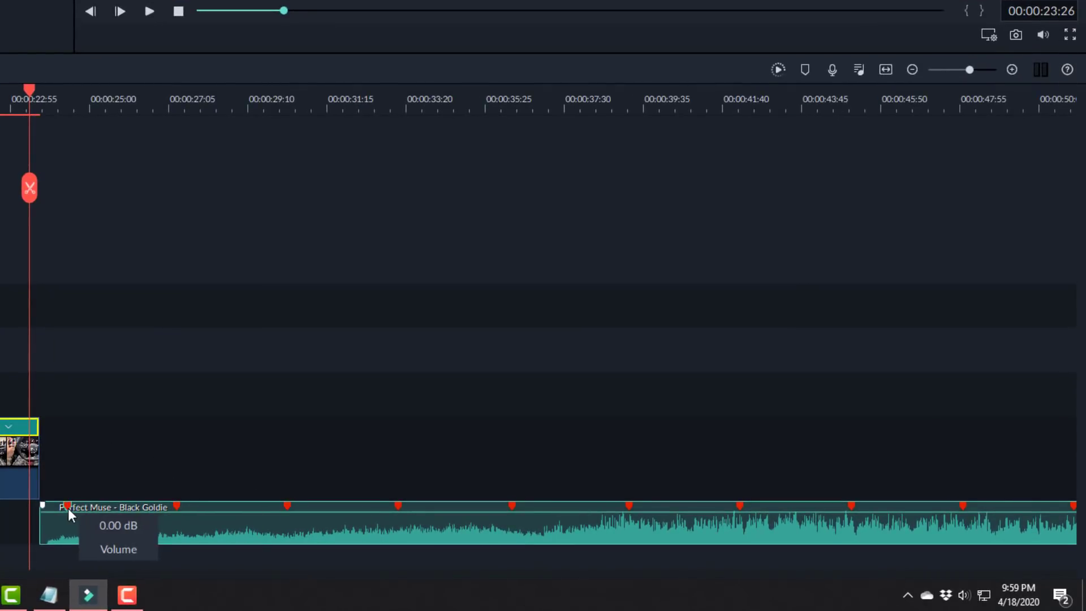
click(149, 12)
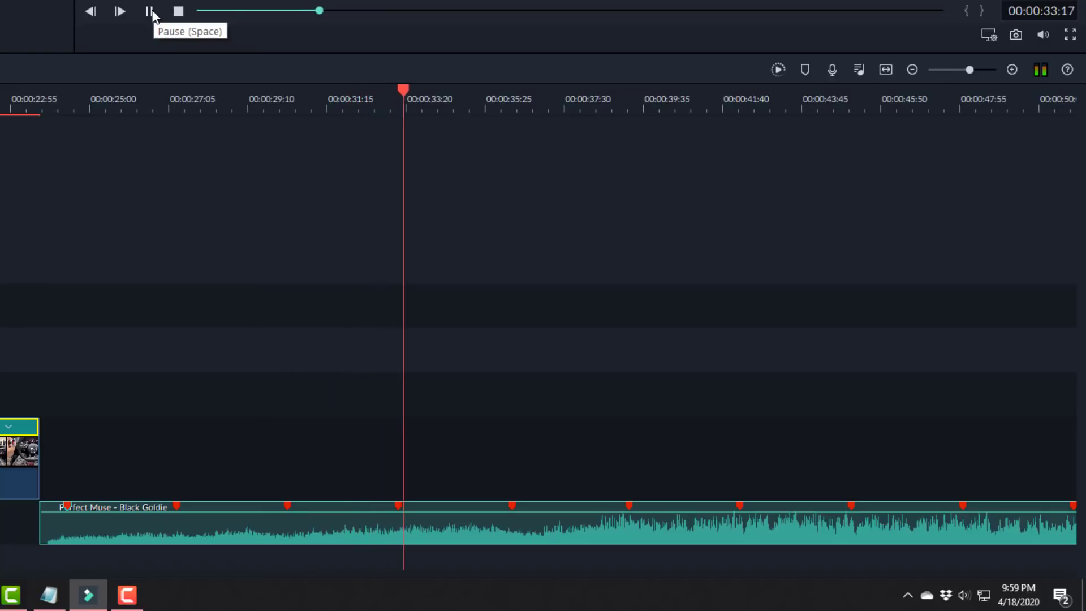
click(150, 12)
click(399, 505)
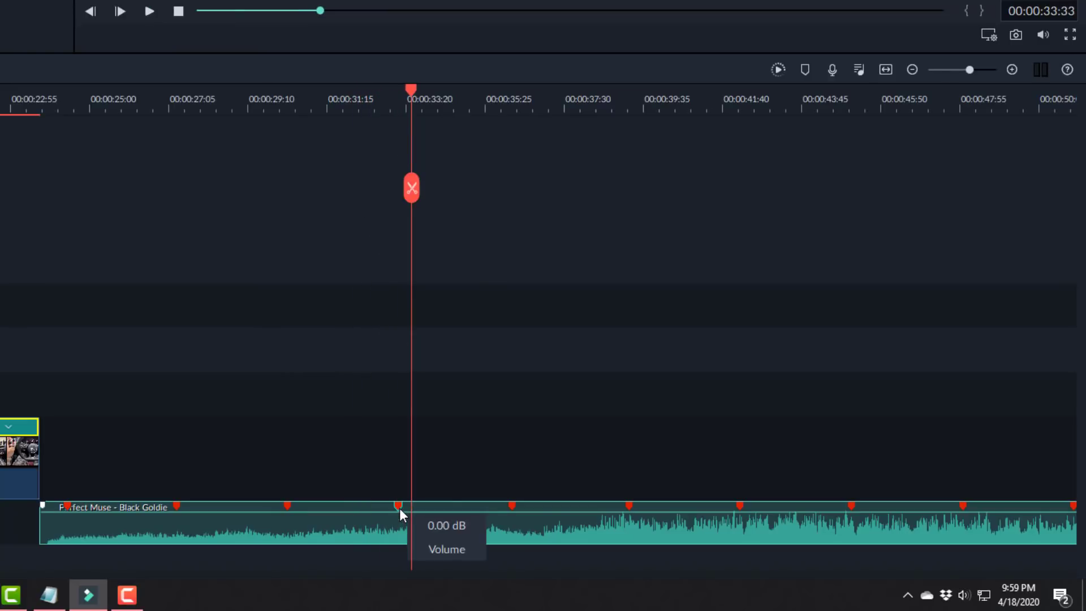
click(287, 505)
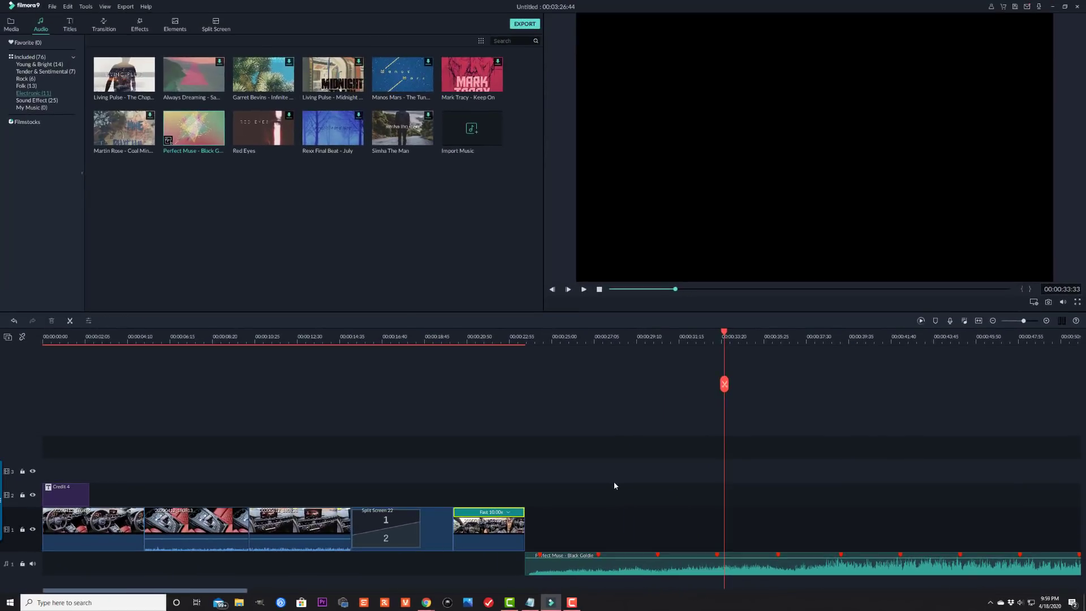
Move clips 20200412_180746, 20200412_180813 and 20200412_180838 in sequence behind the driving clip, ending each on a beat marker of the music.
click(105, 524)
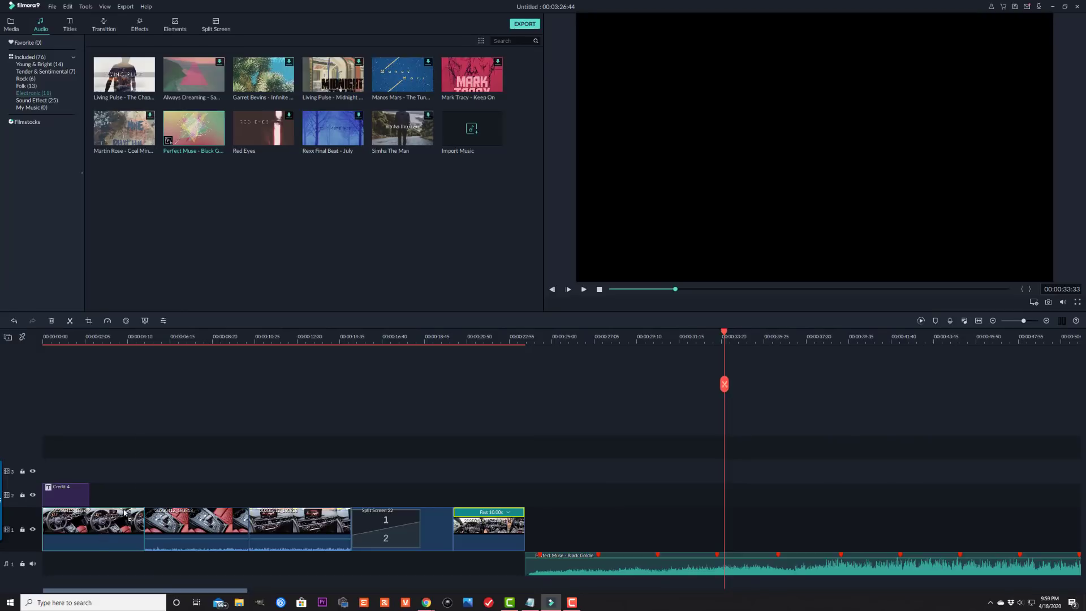
drag(124, 513, 599, 534)
drag(208, 504, 643, 524)
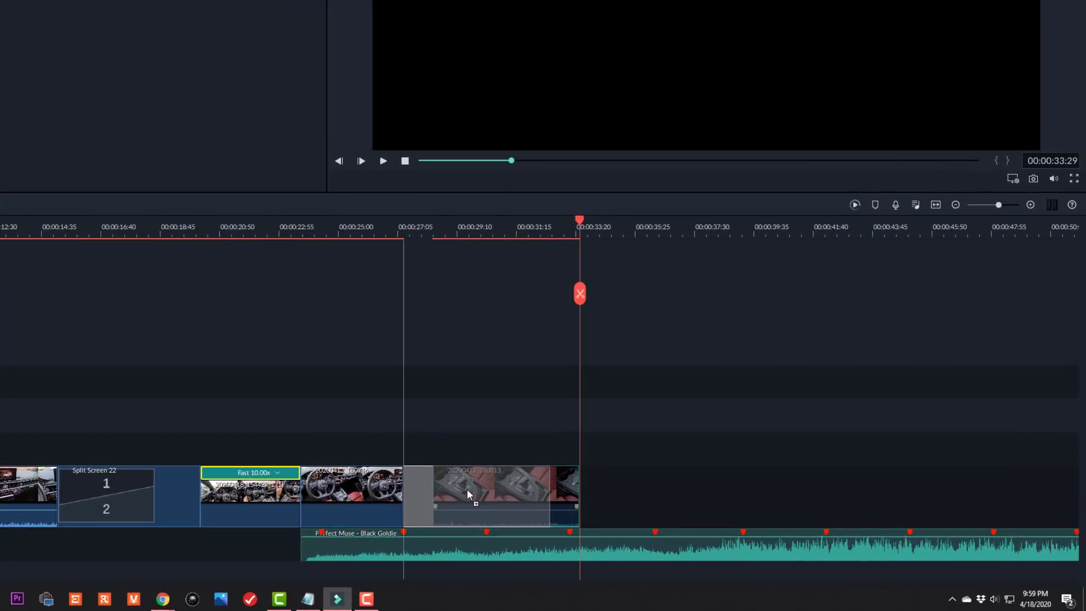
drag(467, 493, 467, 494)
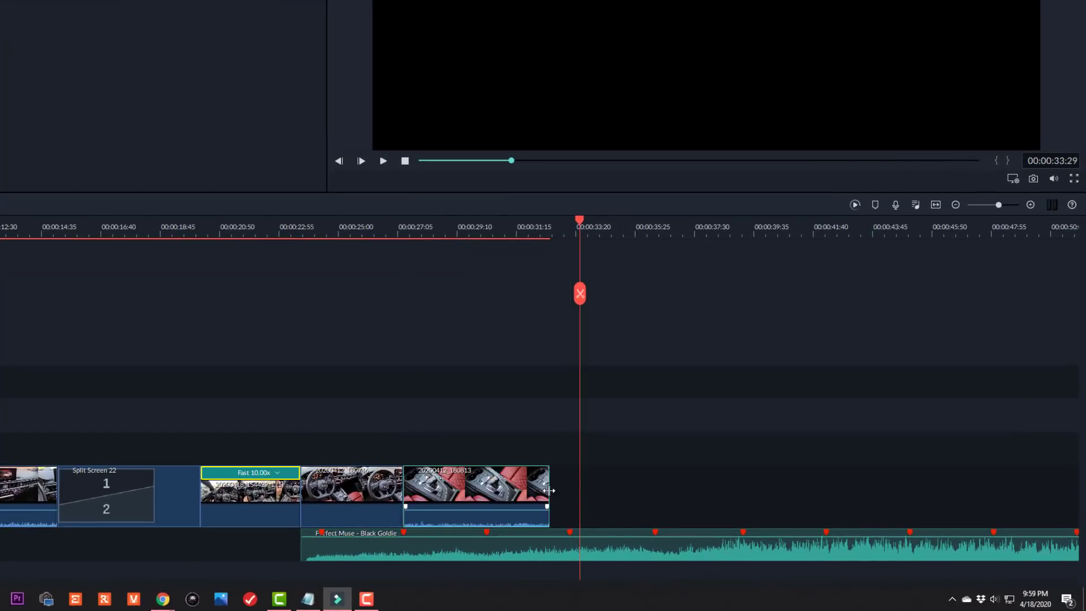
drag(549, 493, 486, 498)
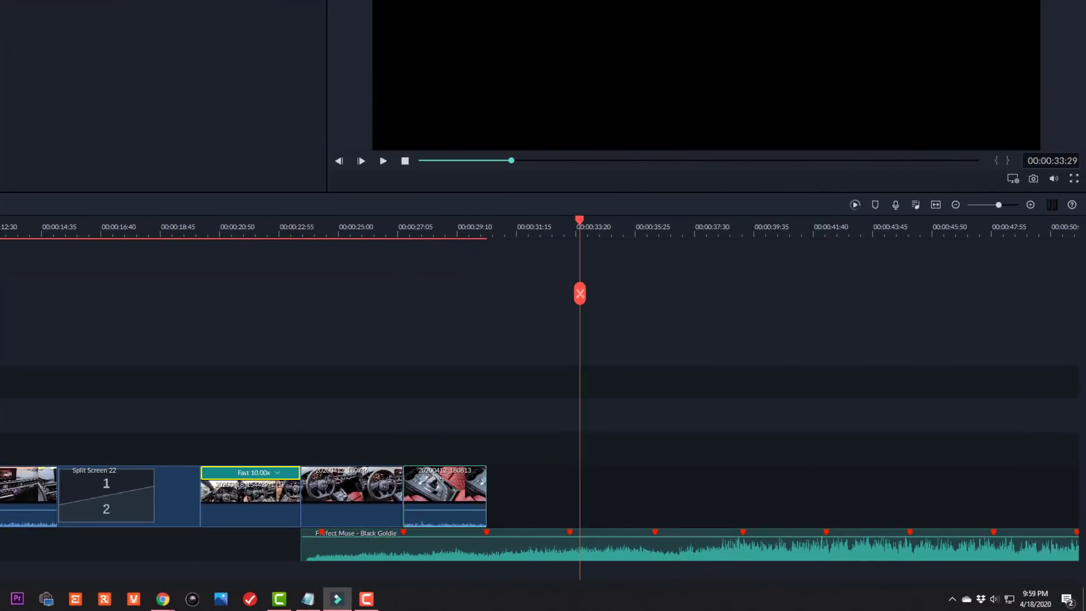
drag(22, 487, 534, 491)
drag(629, 500, 569, 500)
Play the sequence from the end of the driving clip to check the cuts against the beats.
click(293, 229)
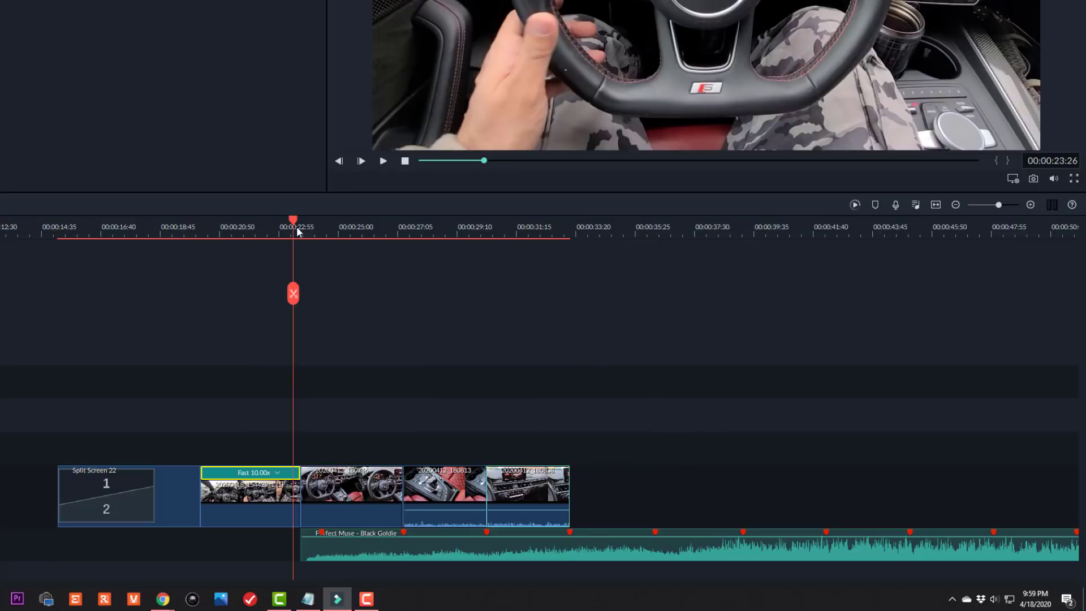
key(space)
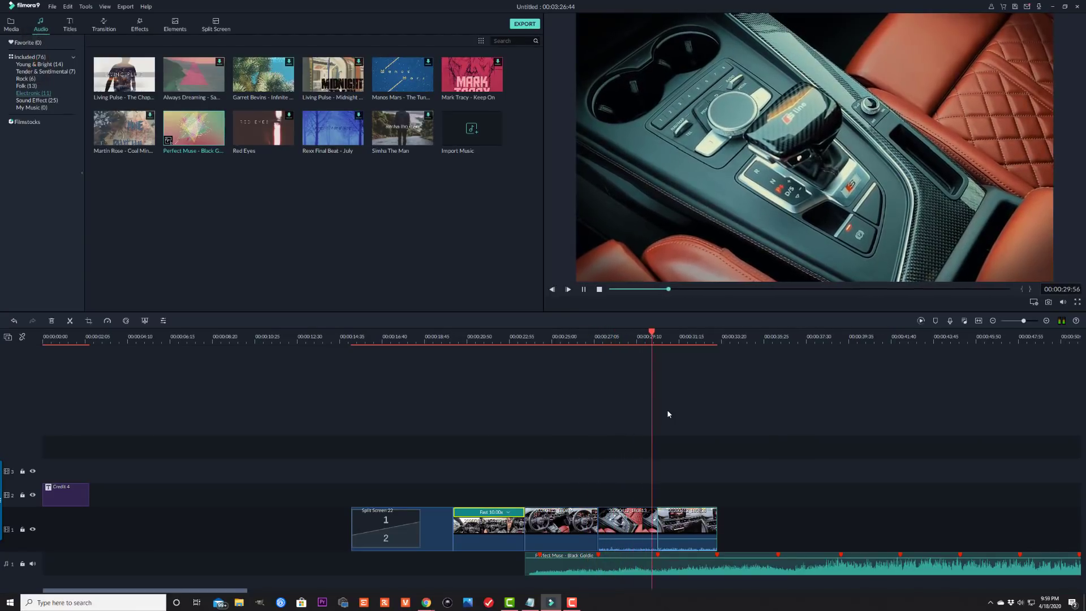
key(space)
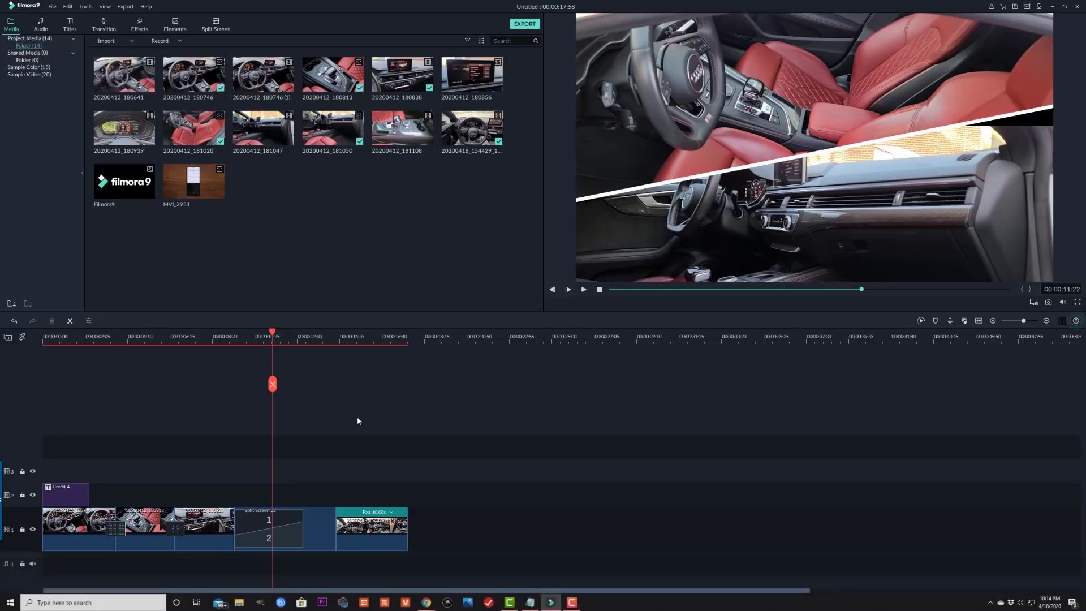
Place the beat-detected Perfect Muse - Black Goldie track at the very start of the first audio track.
drag(272, 334, 91, 392)
click(49, 33)
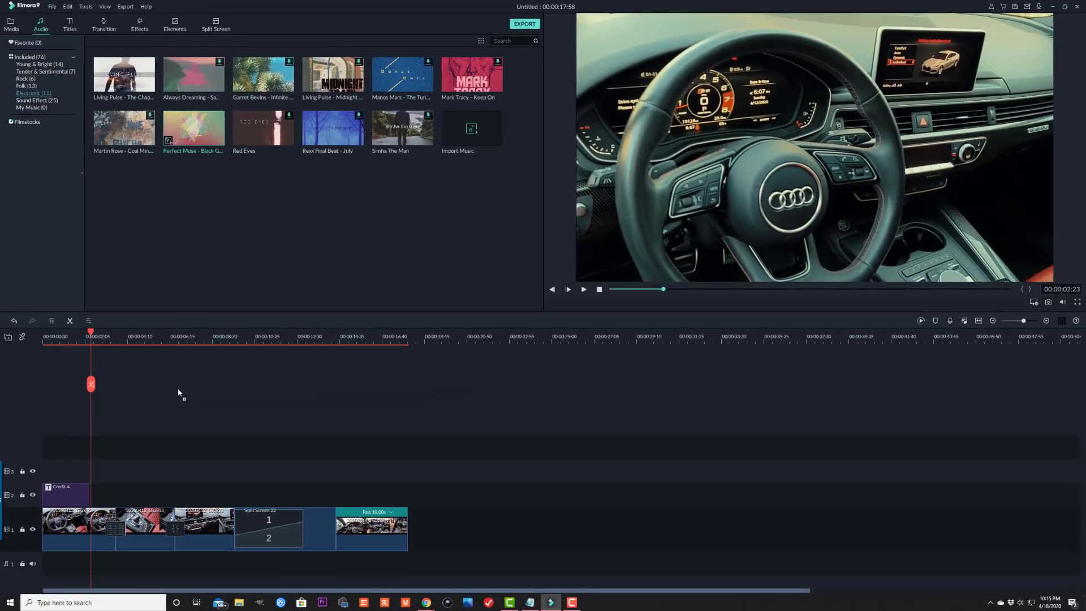
drag(179, 393, 109, 557)
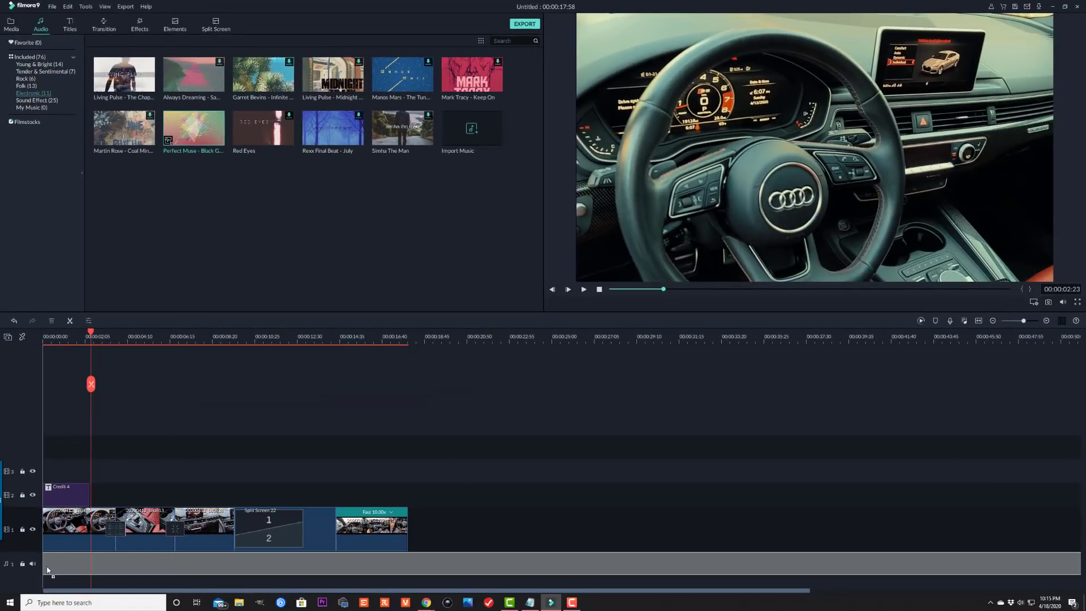
drag(48, 571, 48, 571)
Review the beat-detected track in the Electronic music and compare the timeline's clip cuts with its beat markers.
click(26, 124)
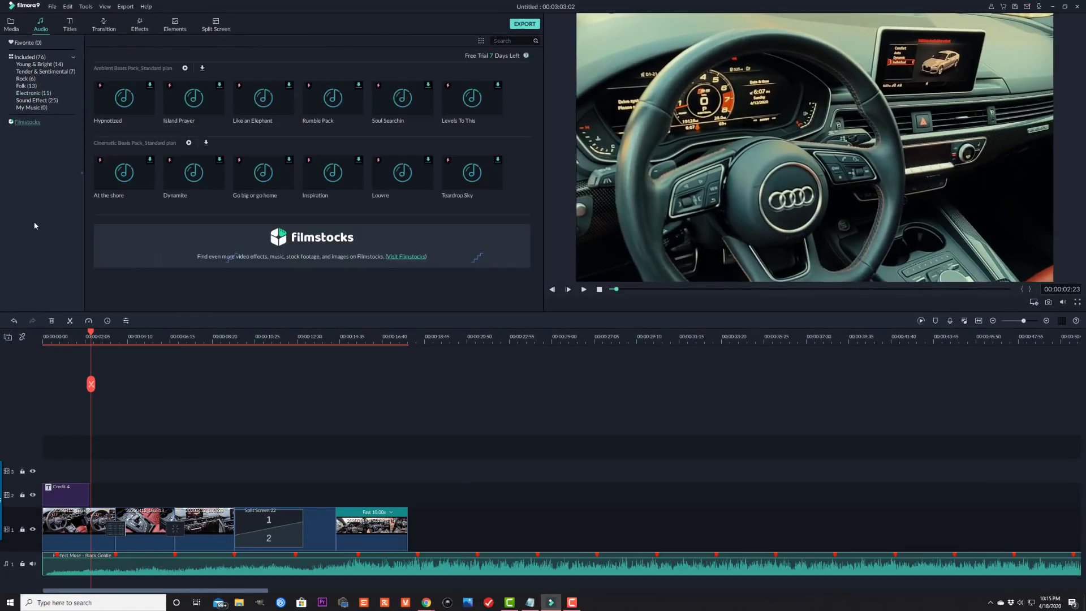
click(33, 93)
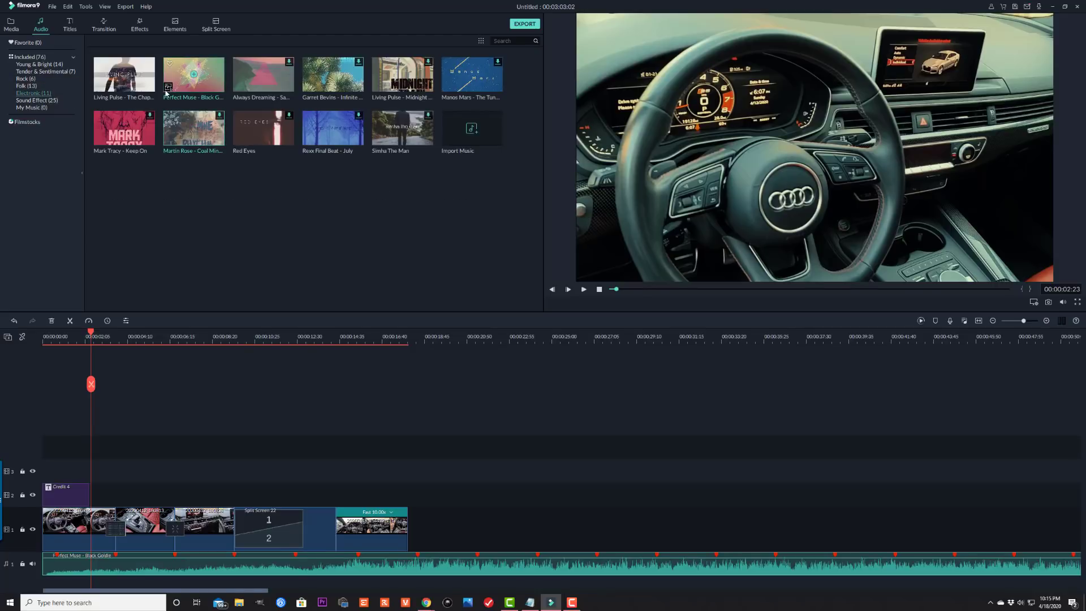
click(182, 88)
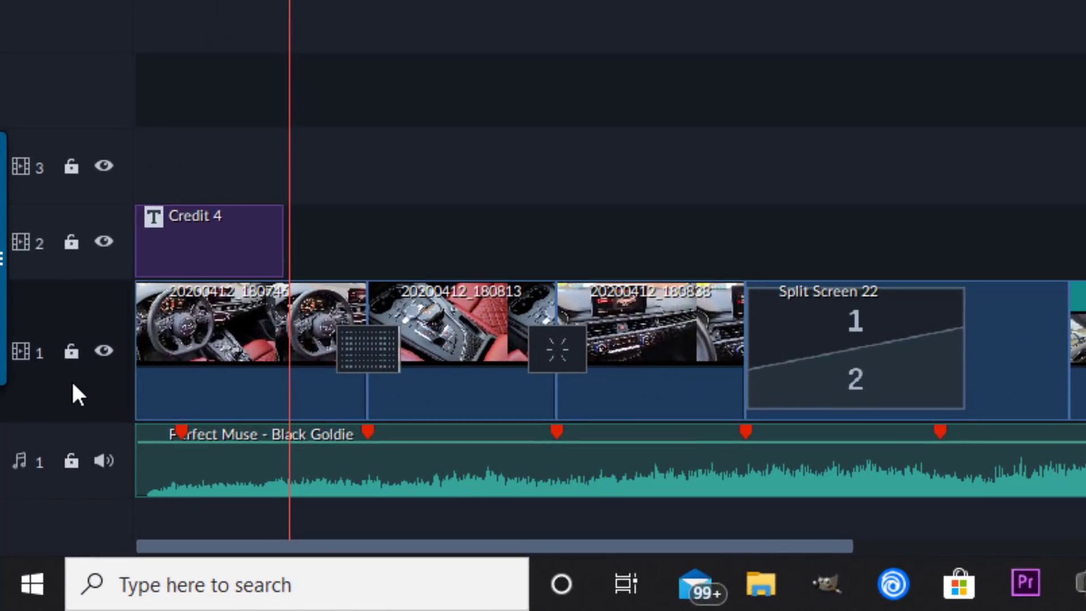
click(224, 235)
click(192, 347)
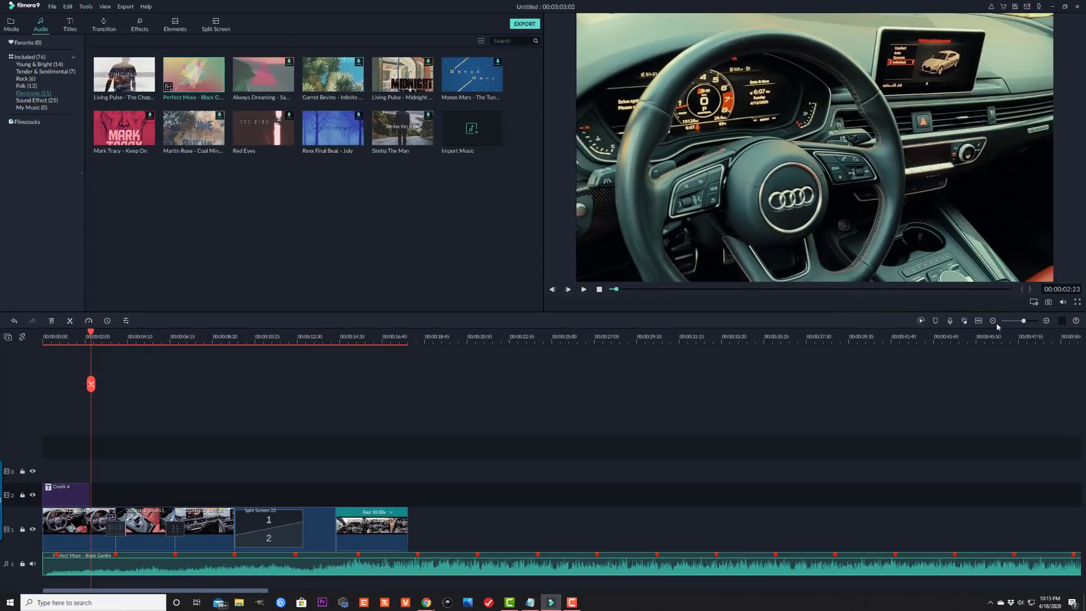
Trim the end of the music to the end of the driving clip, for a duration of 00:00:17:58.
click(993, 320)
click(994, 321)
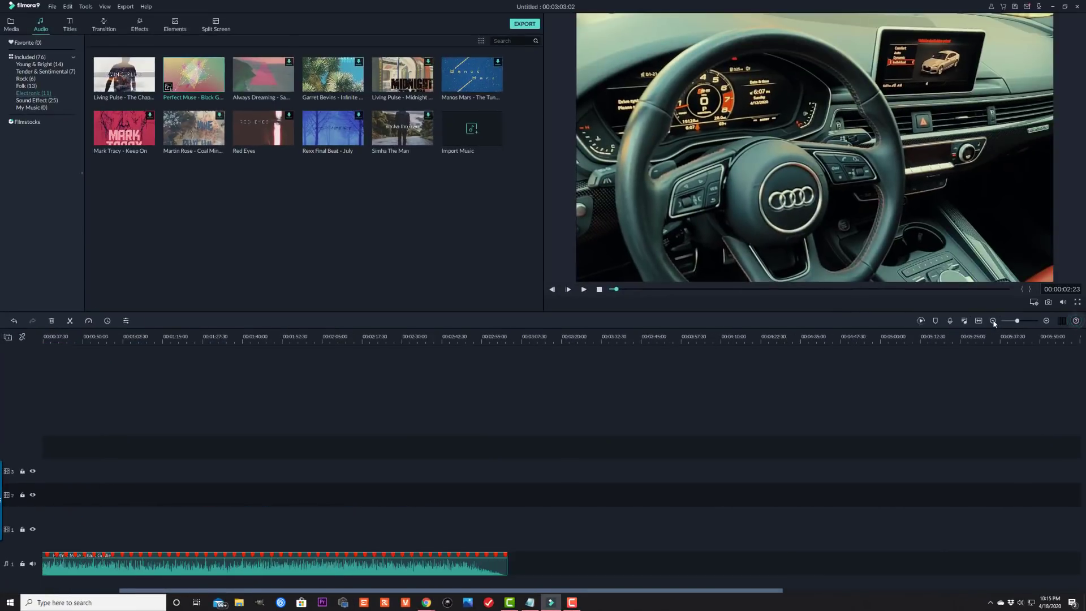
drag(599, 593, 419, 597)
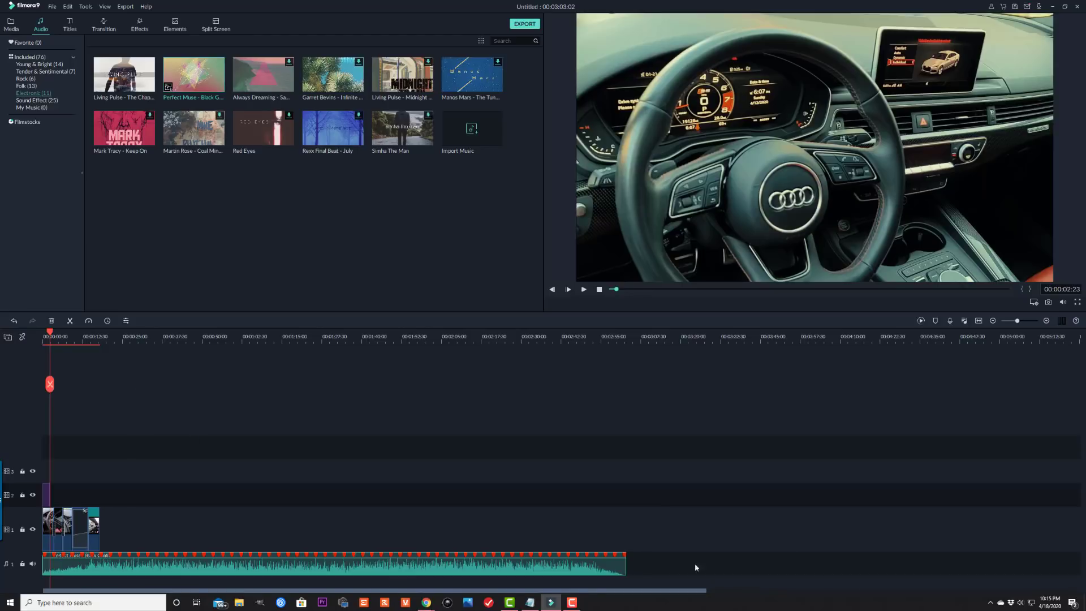
drag(626, 565, 125, 560)
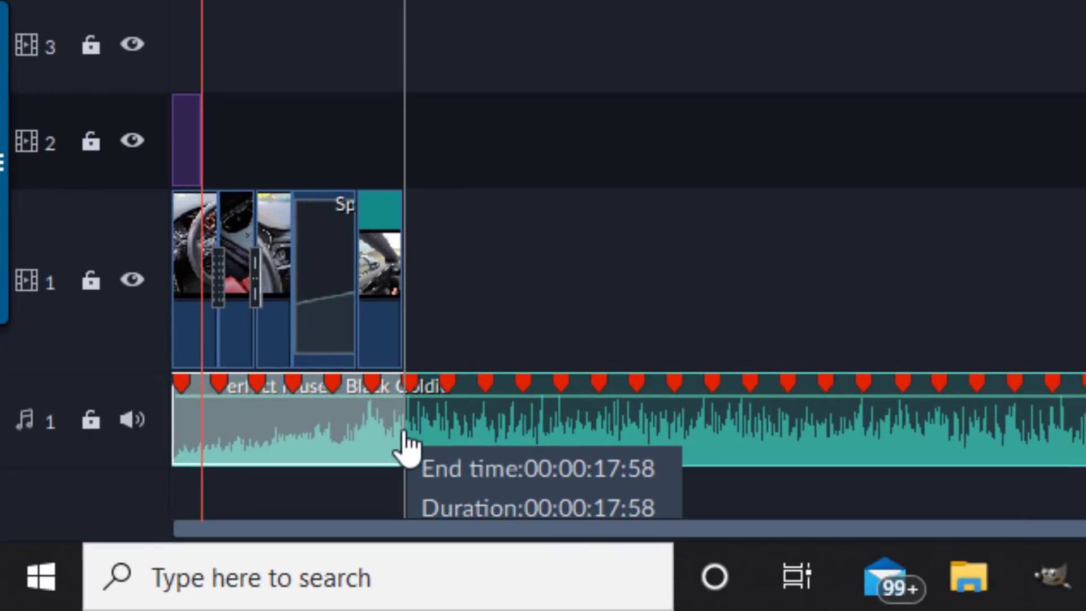
drag(406, 447, 405, 447)
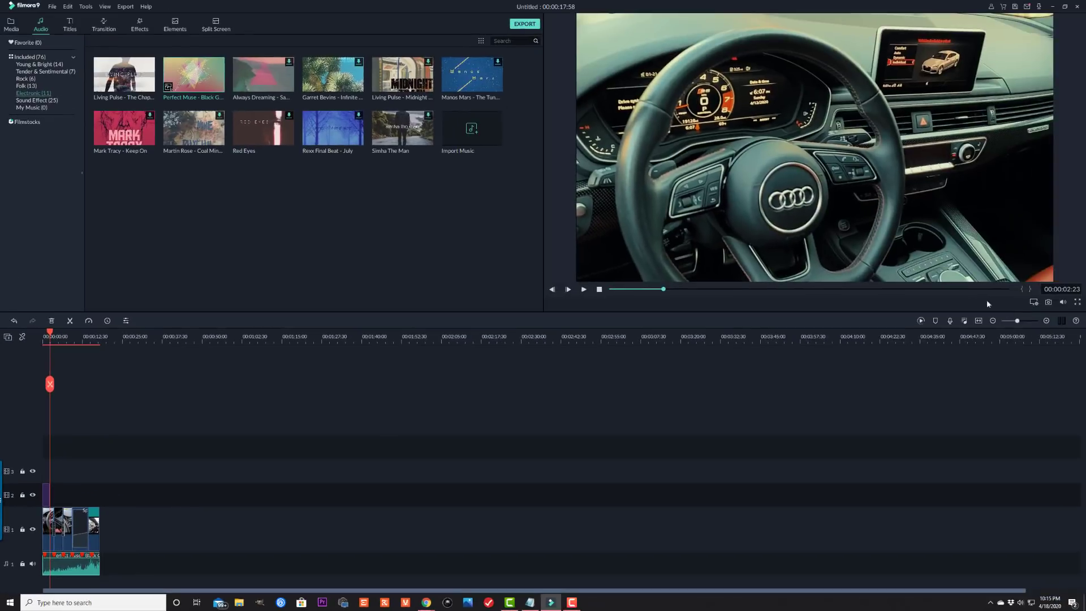
Play the edited video from the beginning to check the clips, title and transitions against the music.
click(1047, 320)
mouse_move(75, 590)
mouse_down()
mouse_move(601, 587)
mouse_move(72, 587)
mouse_up()
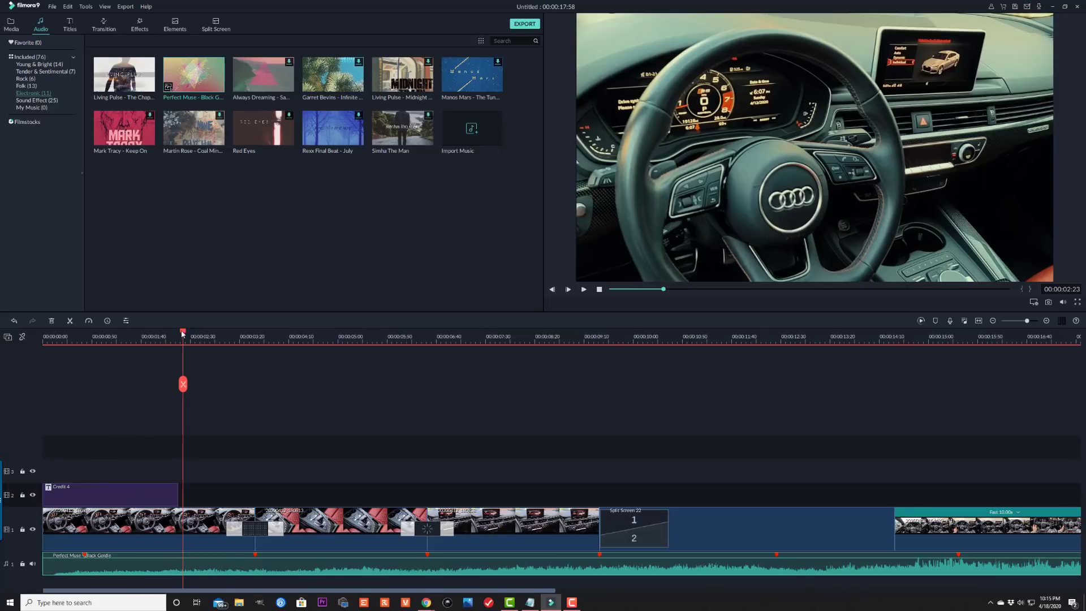
click(552, 289)
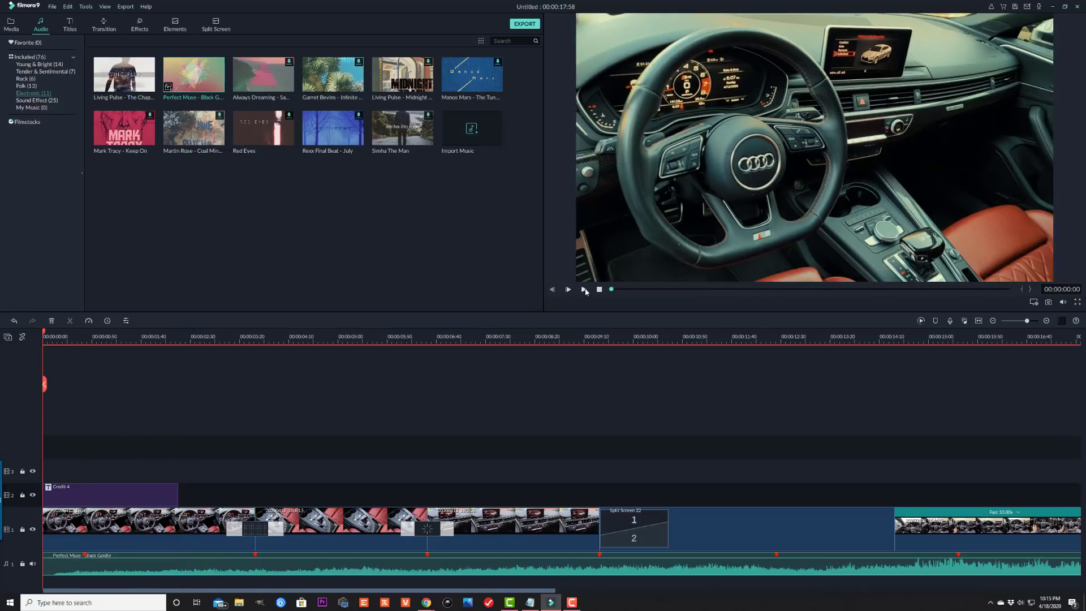
click(584, 289)
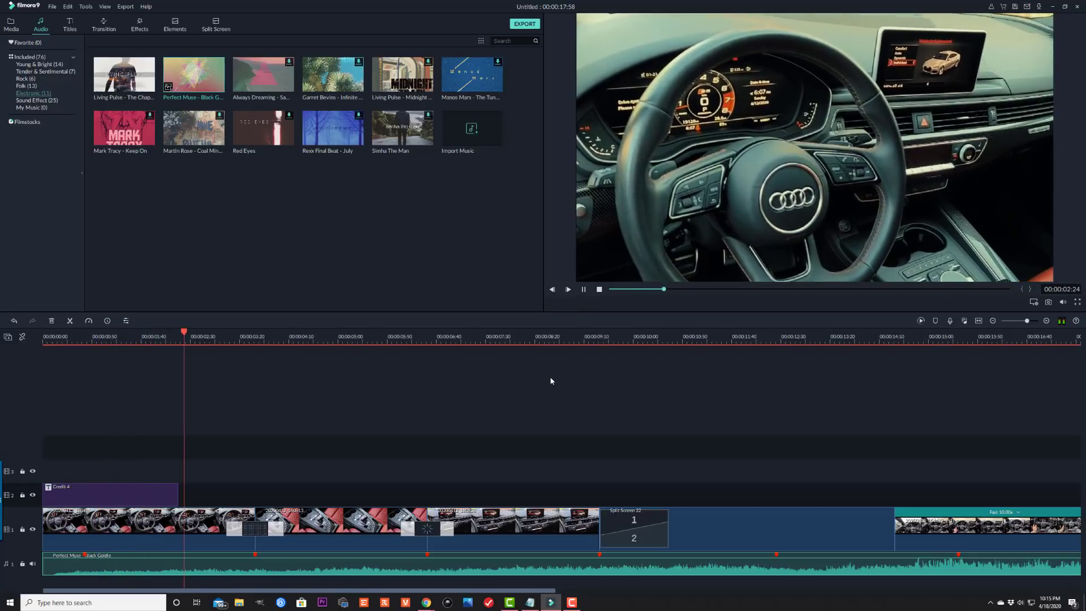
click(584, 290)
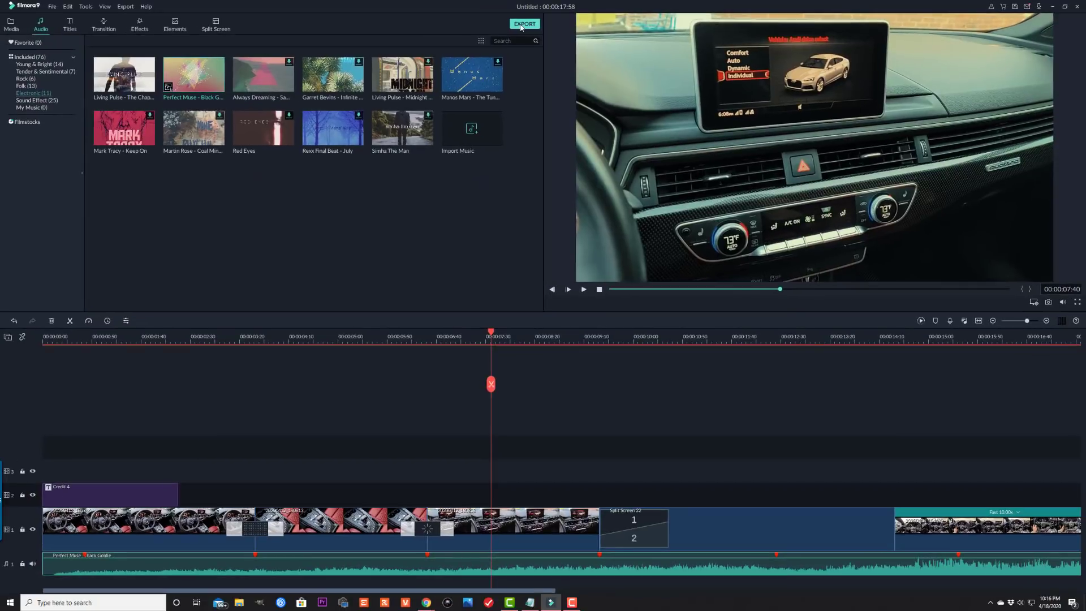
Set up a local export of the project in MP4 format and name the file MY CAR.
click(477, 62)
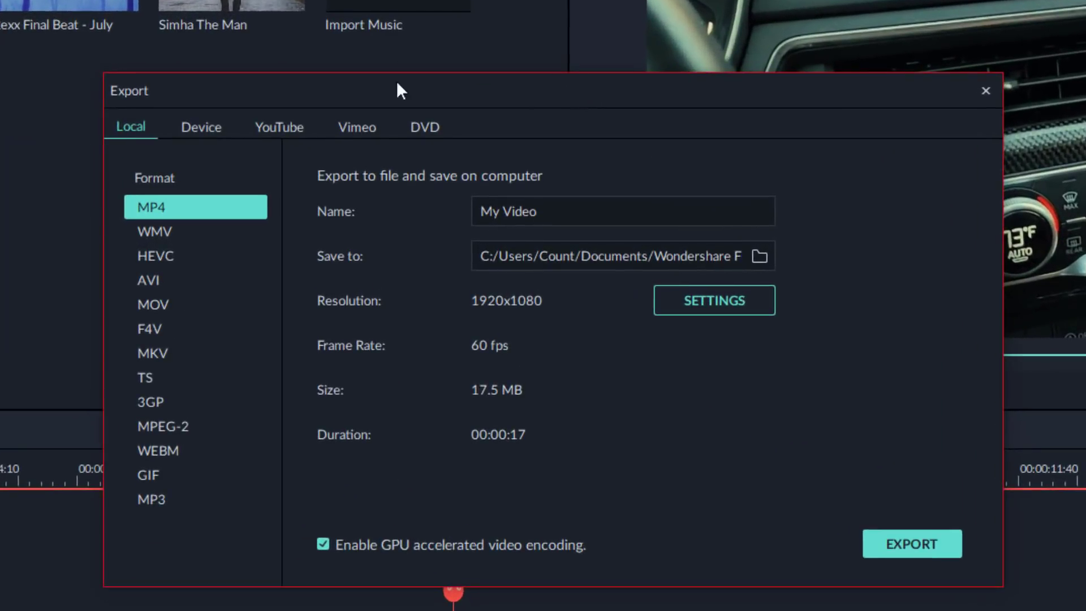
click(168, 230)
click(183, 206)
drag(608, 218, 390, 207)
click(561, 222)
drag(560, 223, 417, 209)
text(MY CAR)
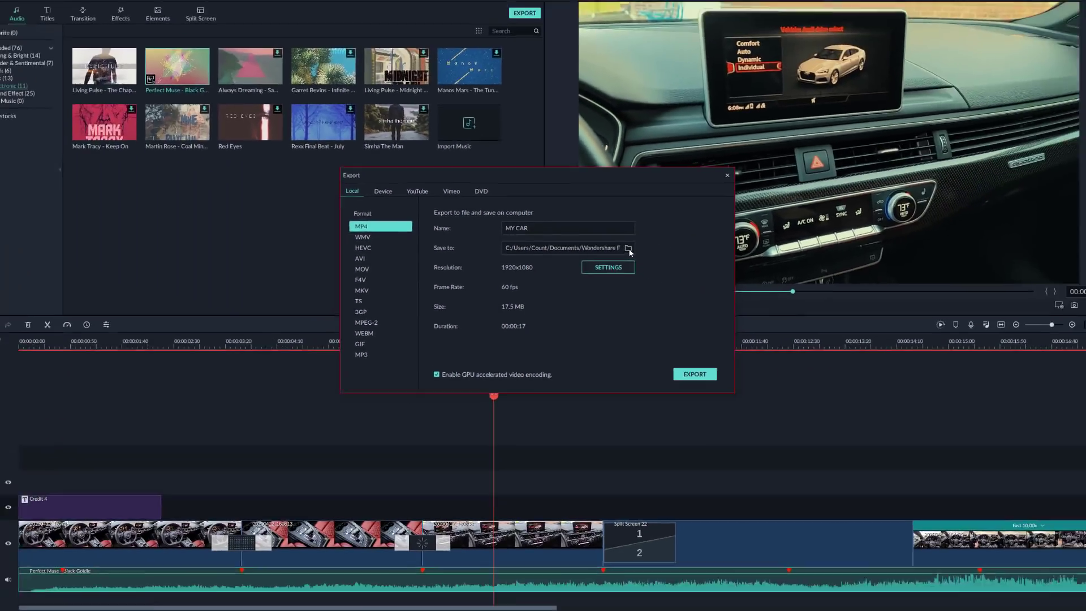
Choose the Downloads folder as the save location for the exported video.
click(759, 256)
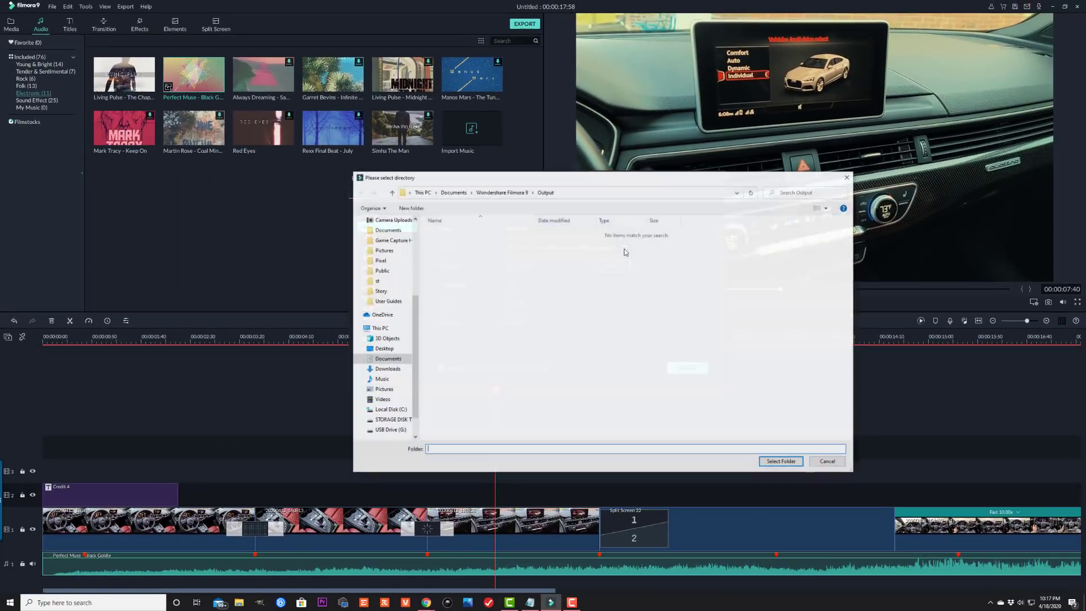
scroll(377, 257, up, 5)
click(387, 237)
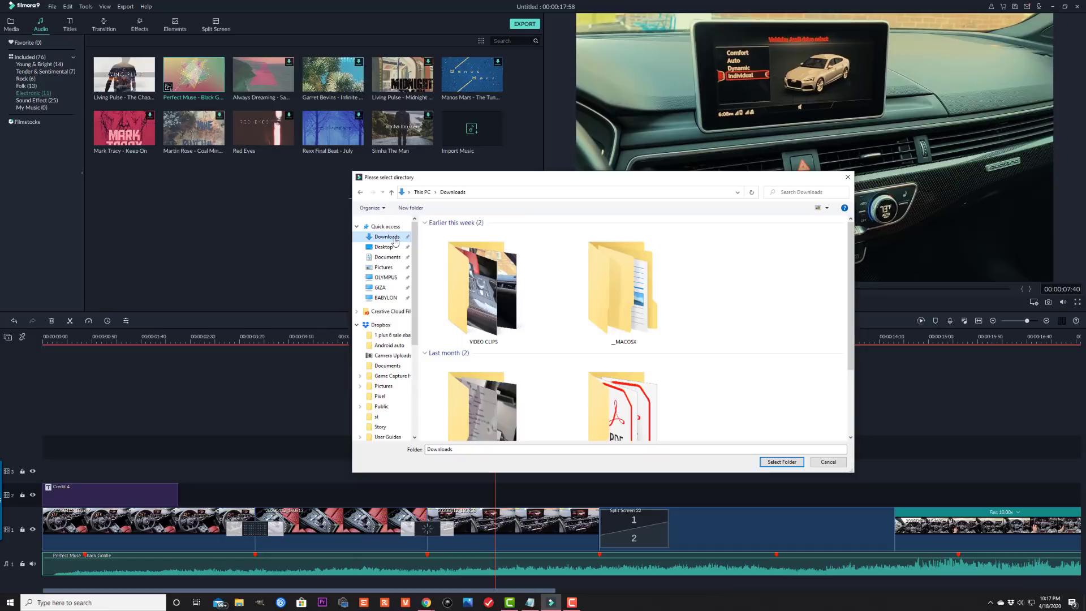
click(793, 462)
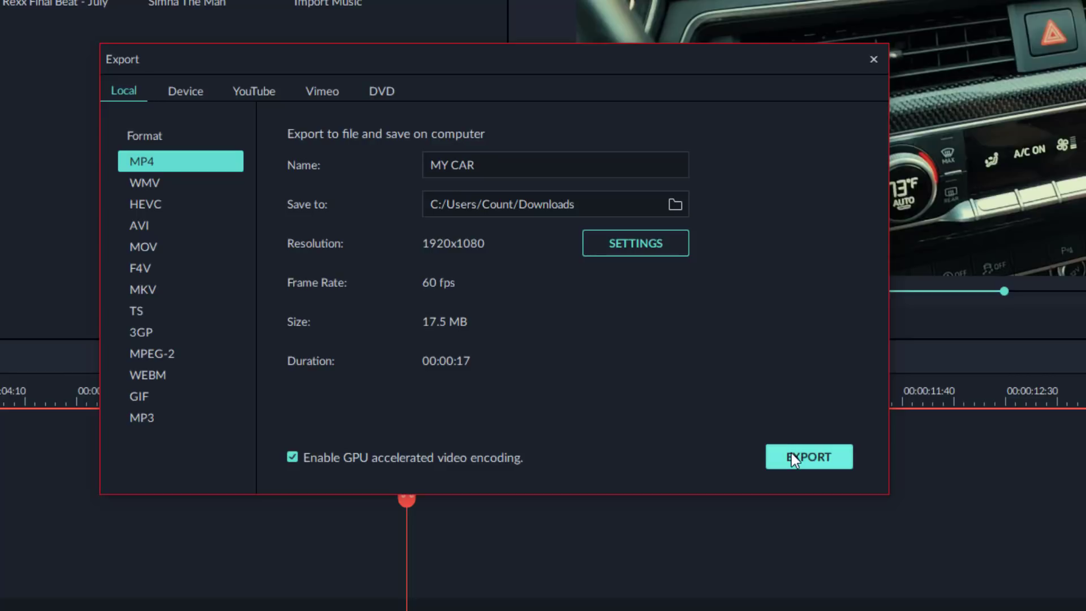
Look through the device export presets for iPhone and iPad and the YouTube upload options.
click(186, 91)
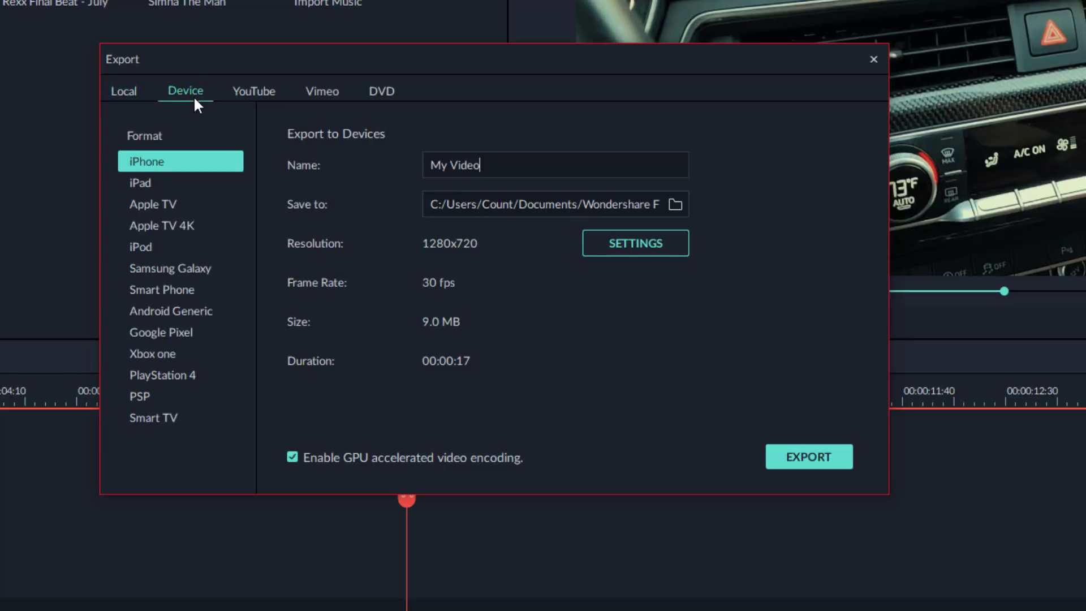
click(146, 183)
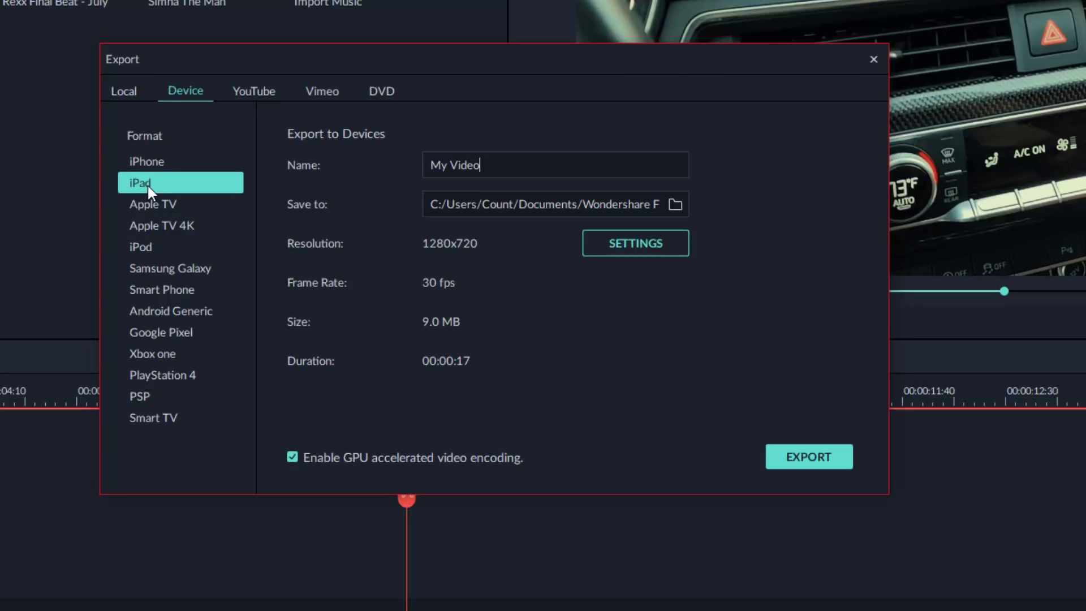
click(176, 162)
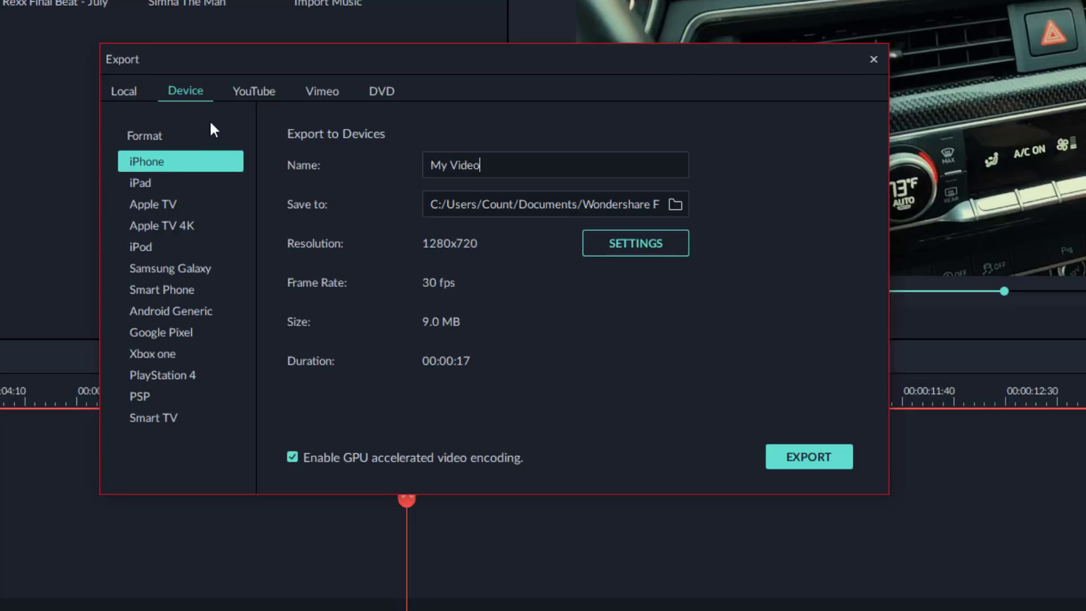
click(243, 91)
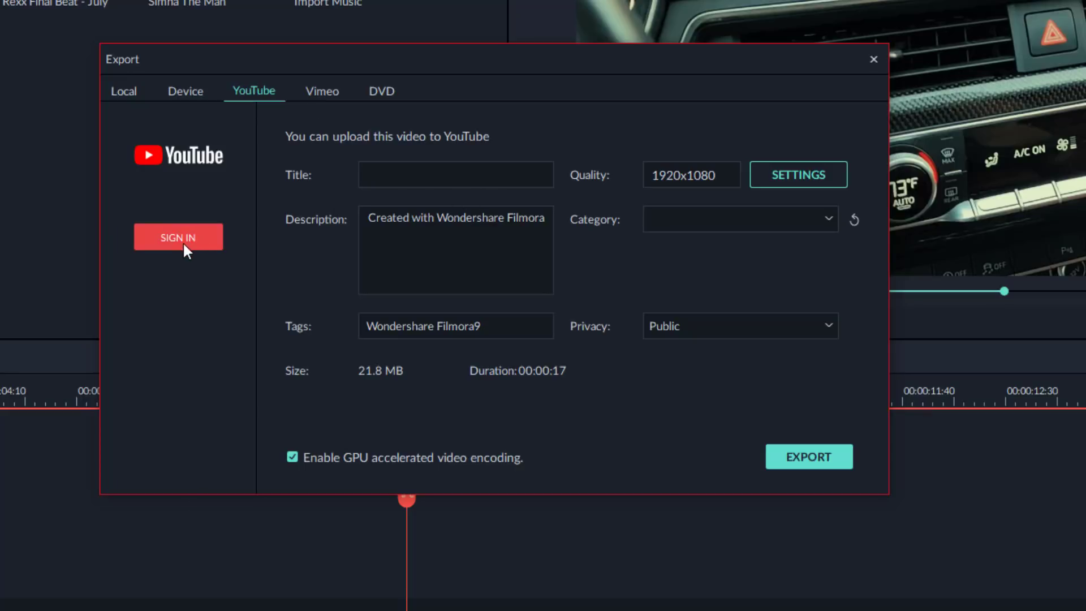
Export the video to the computer with the local MP4 settings and dismiss the export progress window once rendering is complete.
click(124, 93)
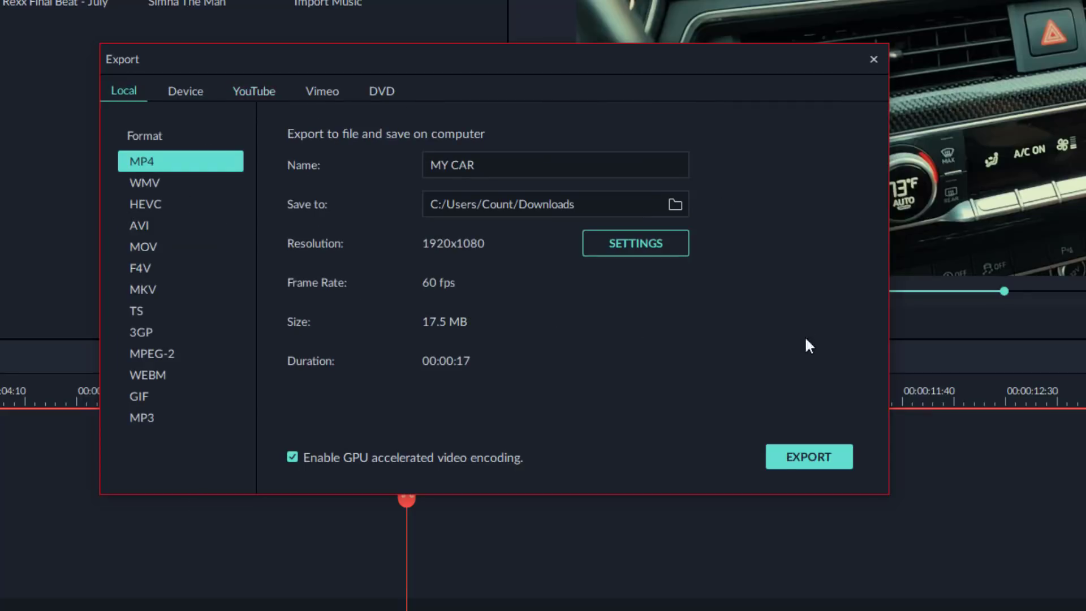
click(784, 461)
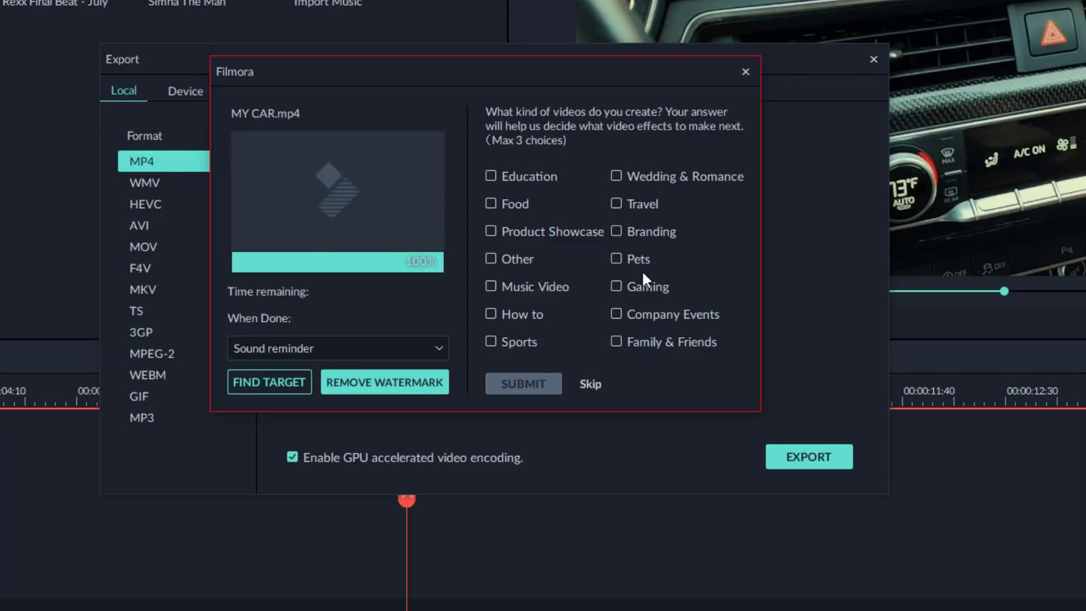
click(746, 71)
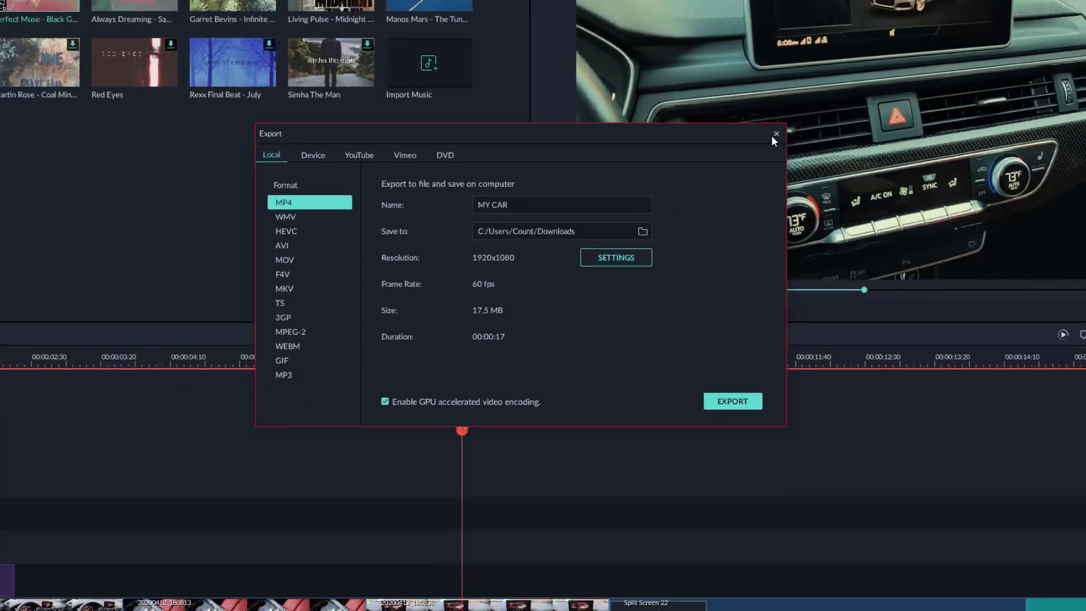